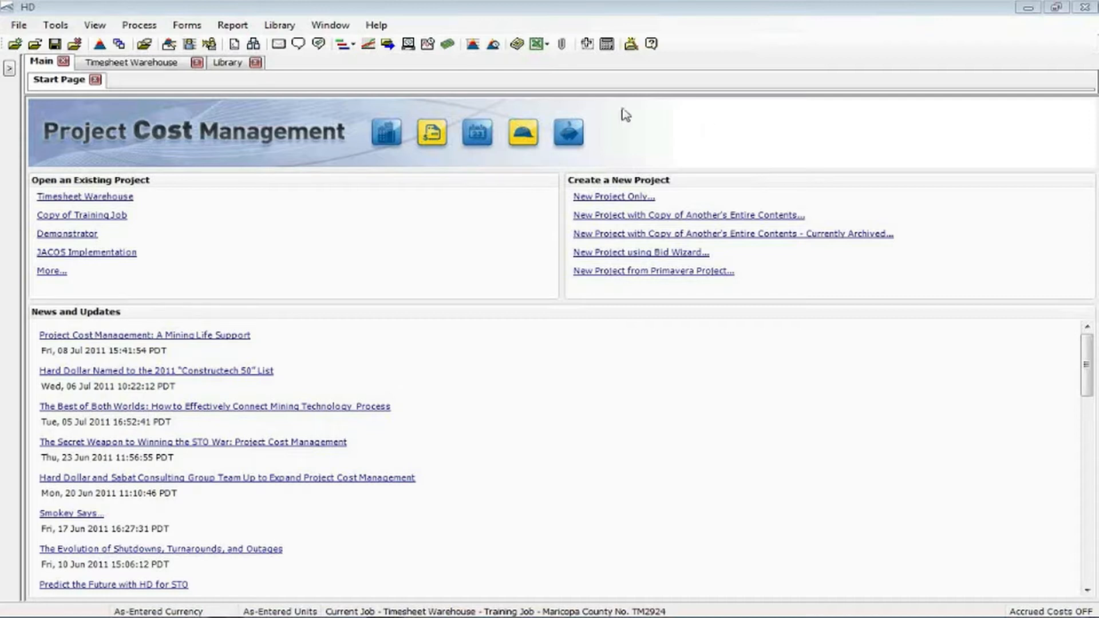
Publish the Timesheet Warehouse job for project execution, declining to begin tracking changes with the PBS Changes Register.
click(138, 66)
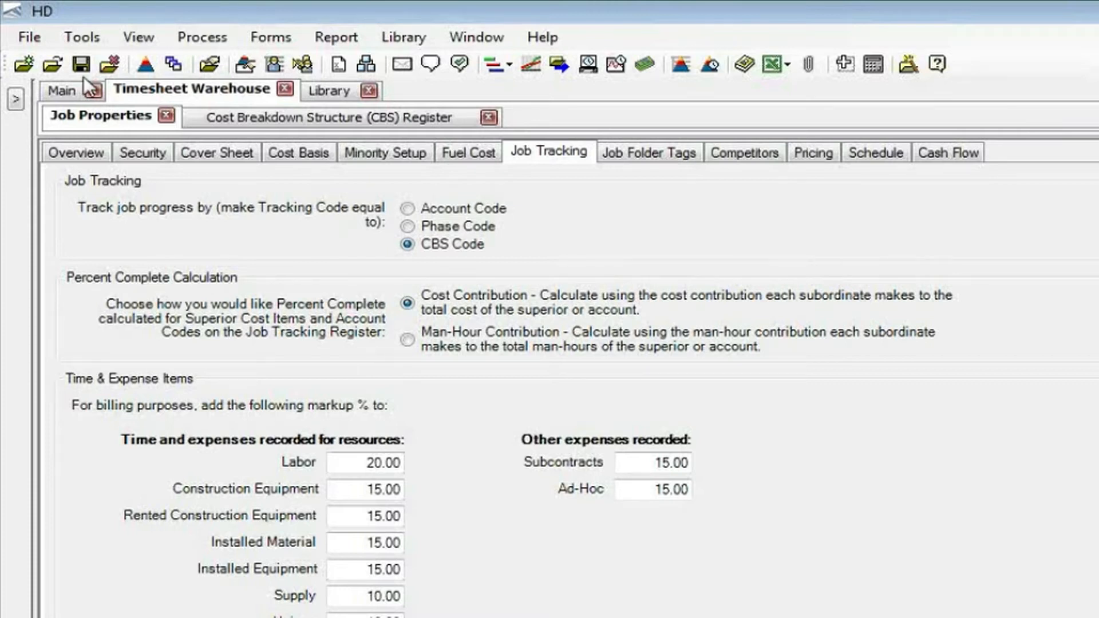
click(38, 39)
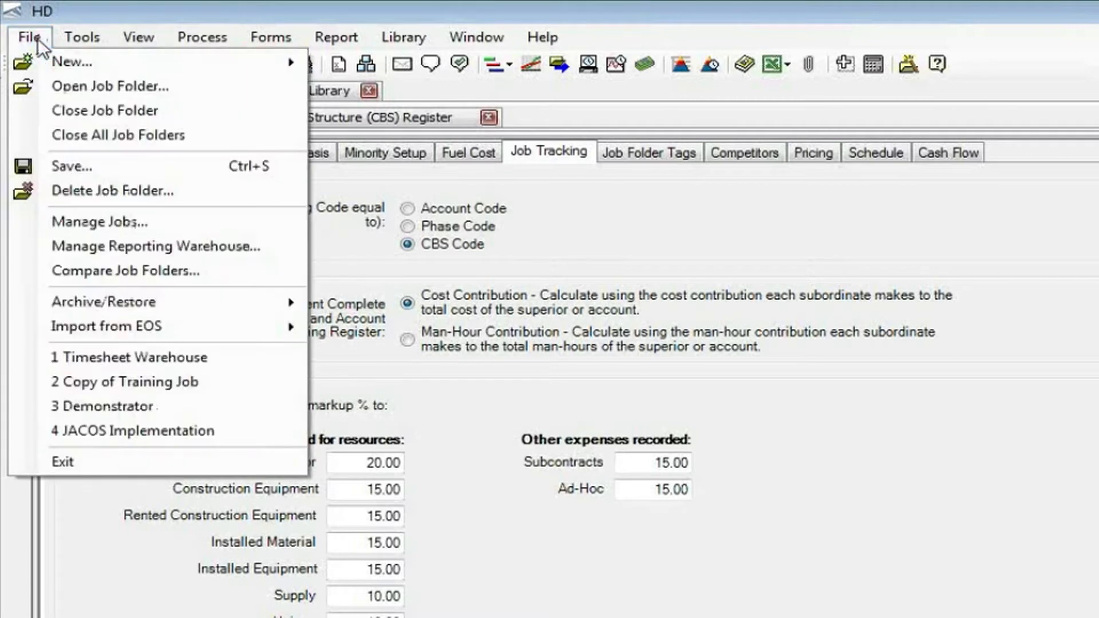
mouse_move(95, 39)
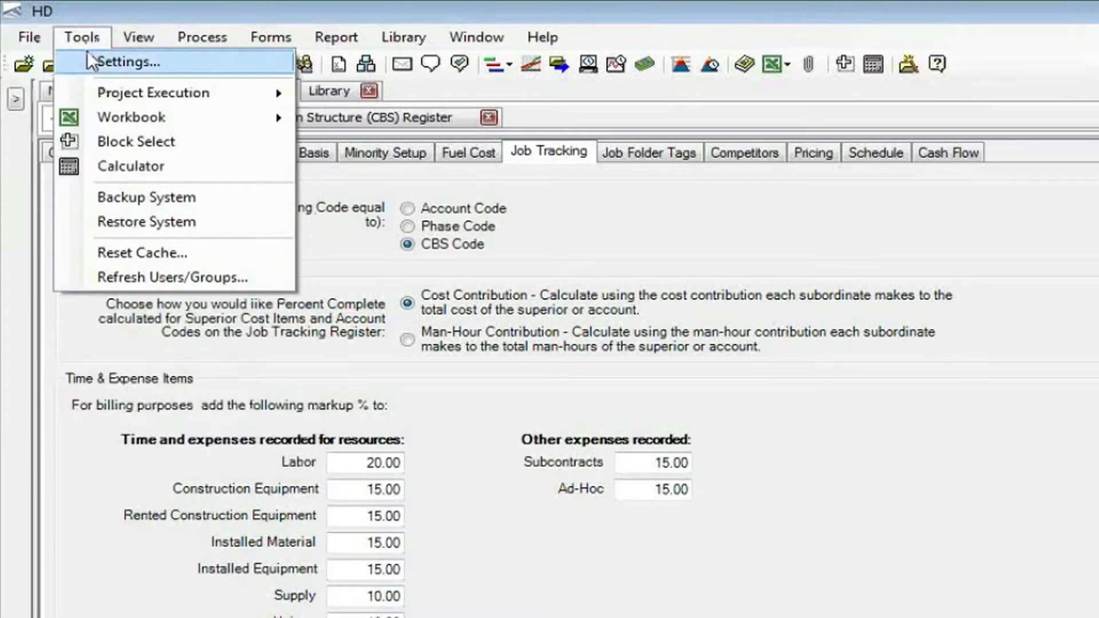
mouse_move(158, 97)
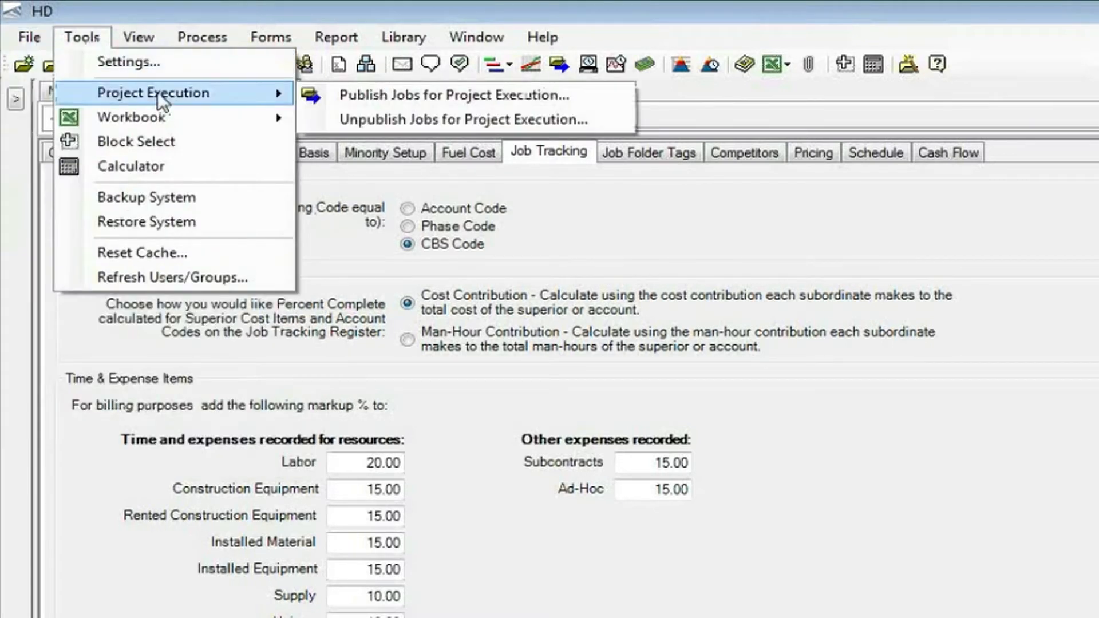
click(598, 93)
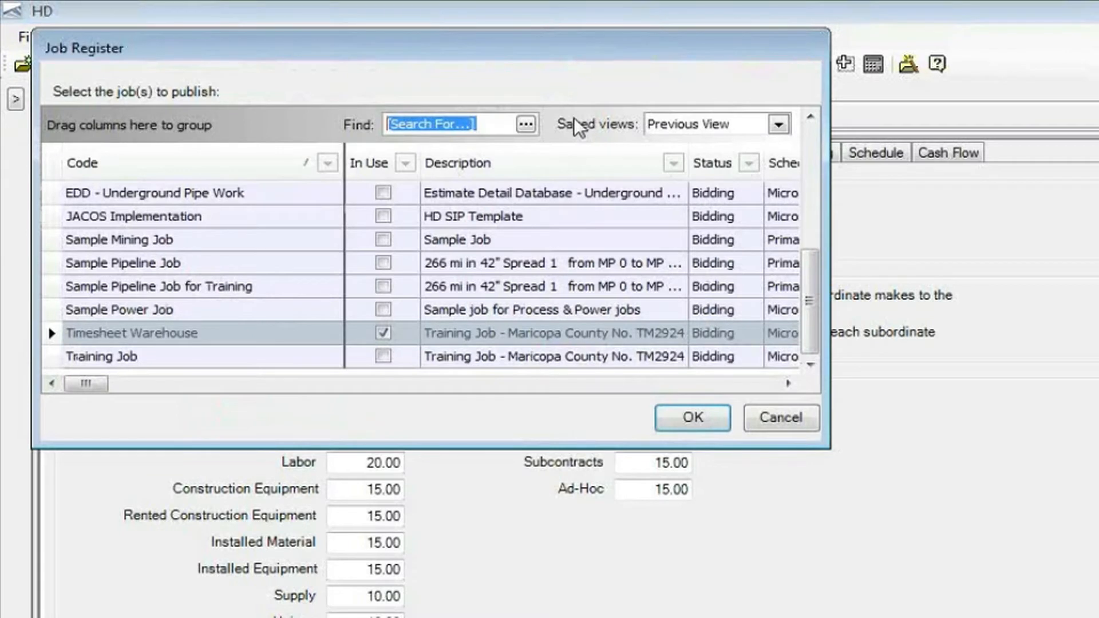
click(262, 335)
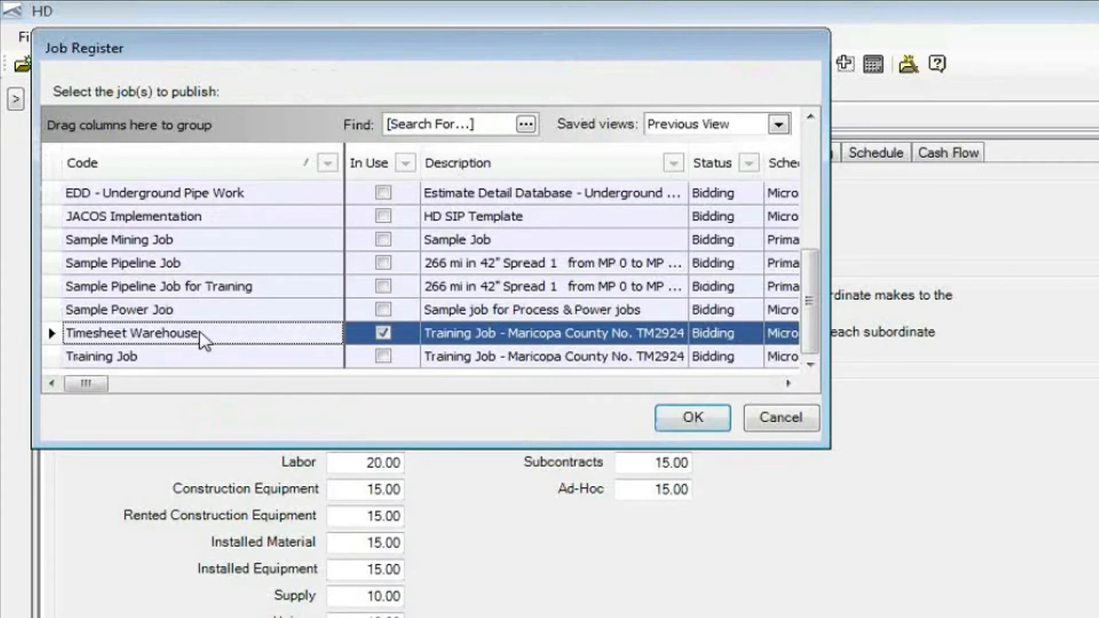
click(676, 418)
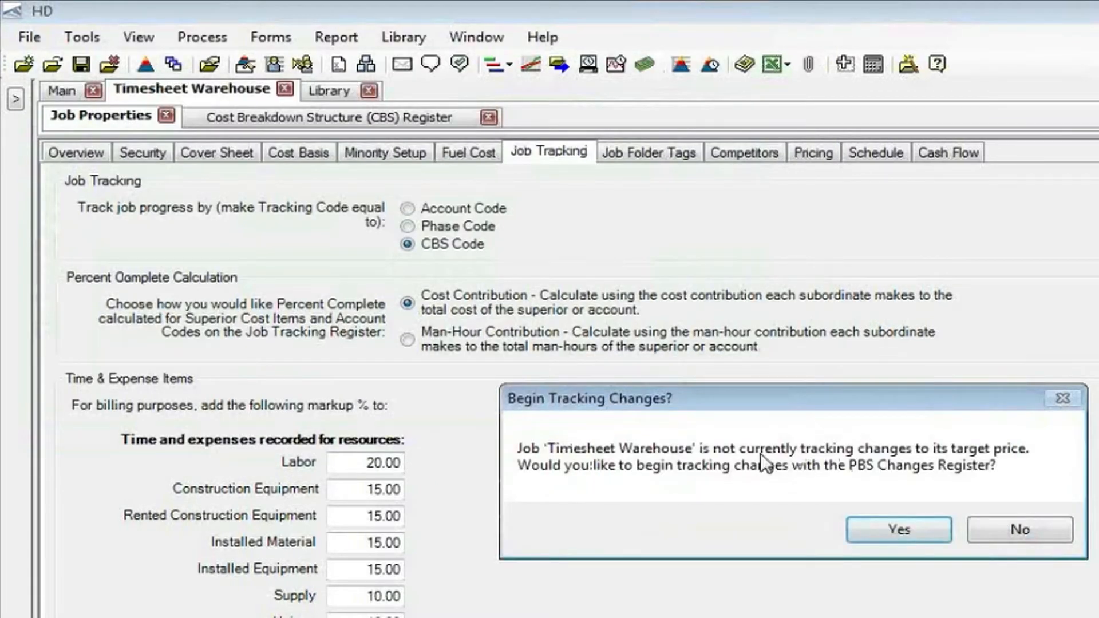
click(1012, 530)
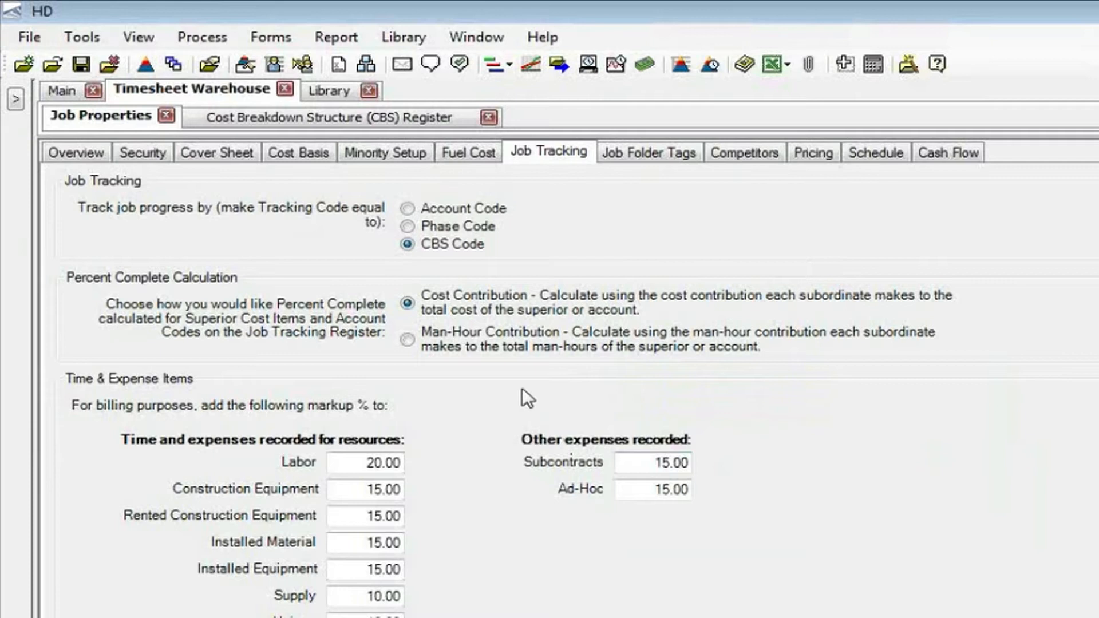
Review the job's Cost Breakdown Structure register and the library's lists of employees and machines.
click(308, 119)
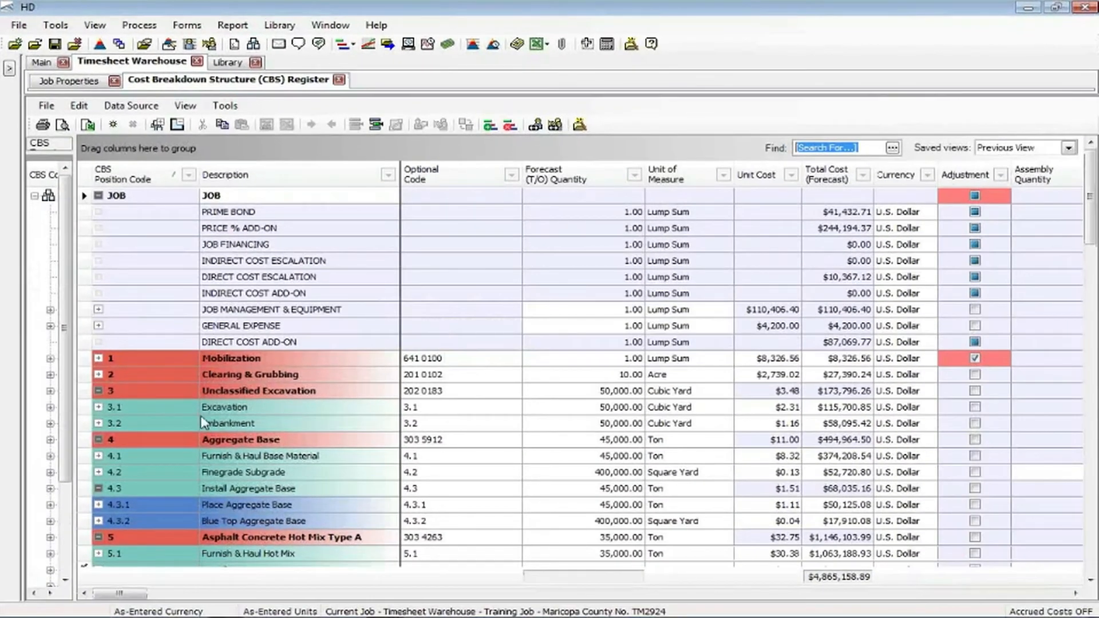
click(168, 414)
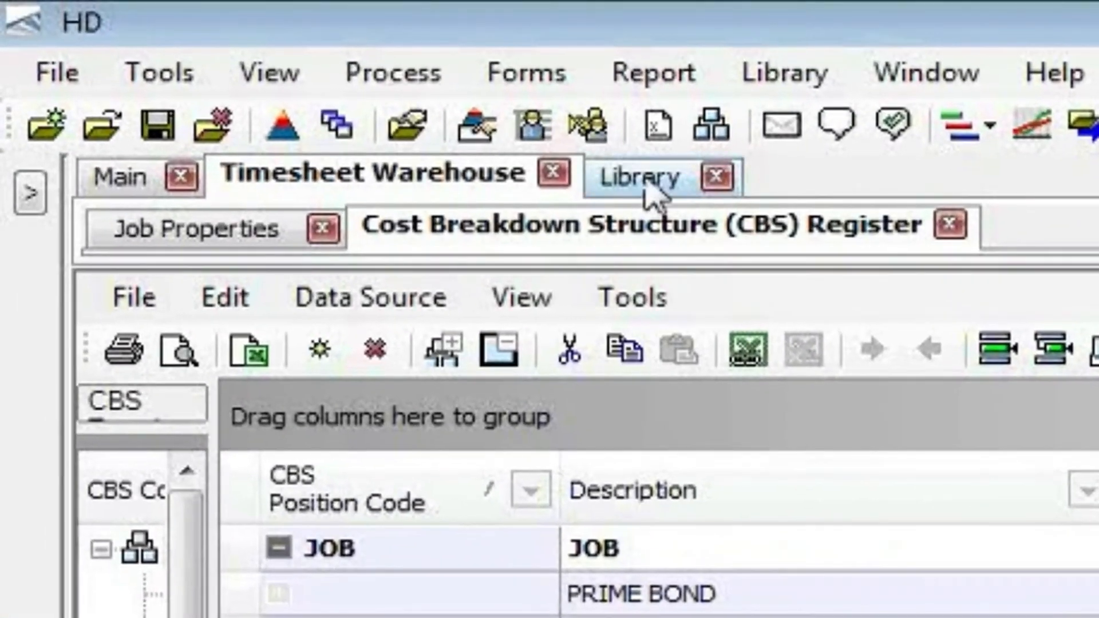
click(647, 184)
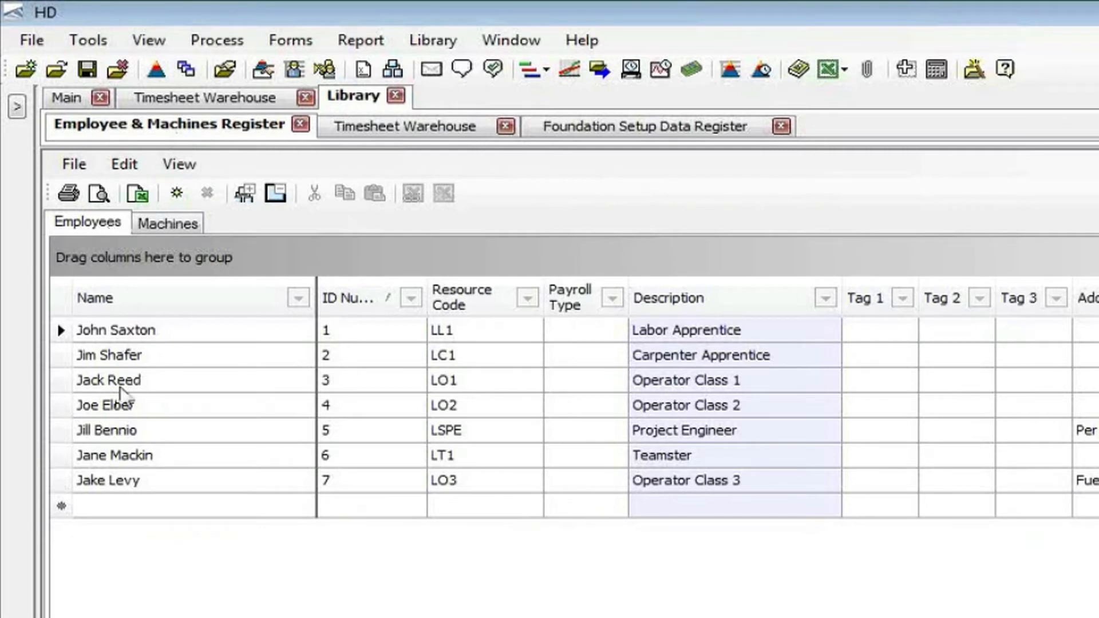
click(154, 228)
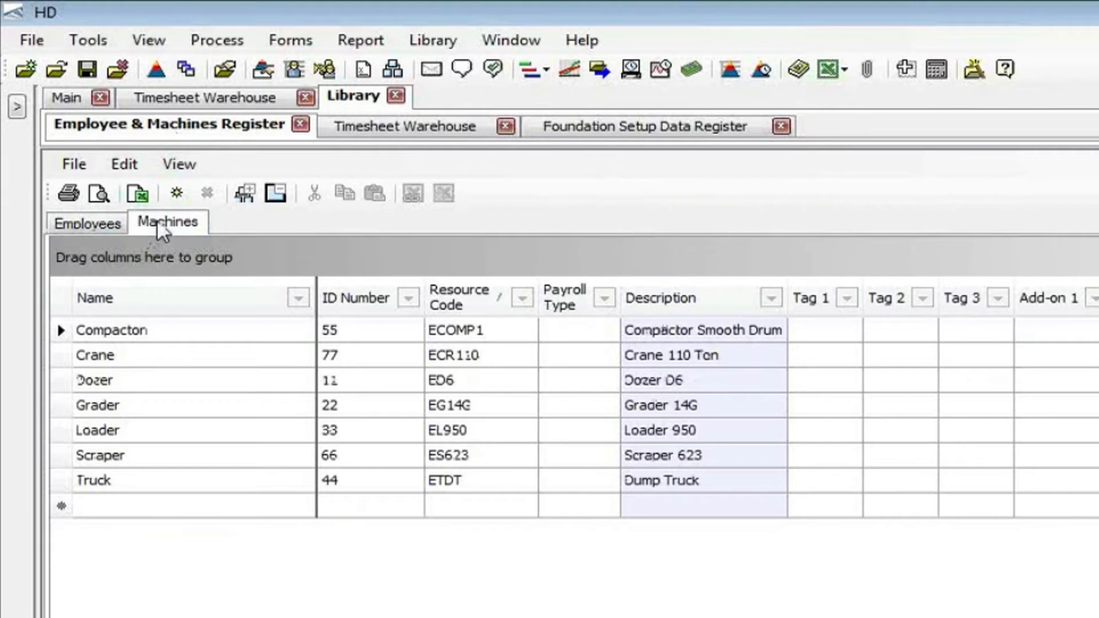
click(96, 232)
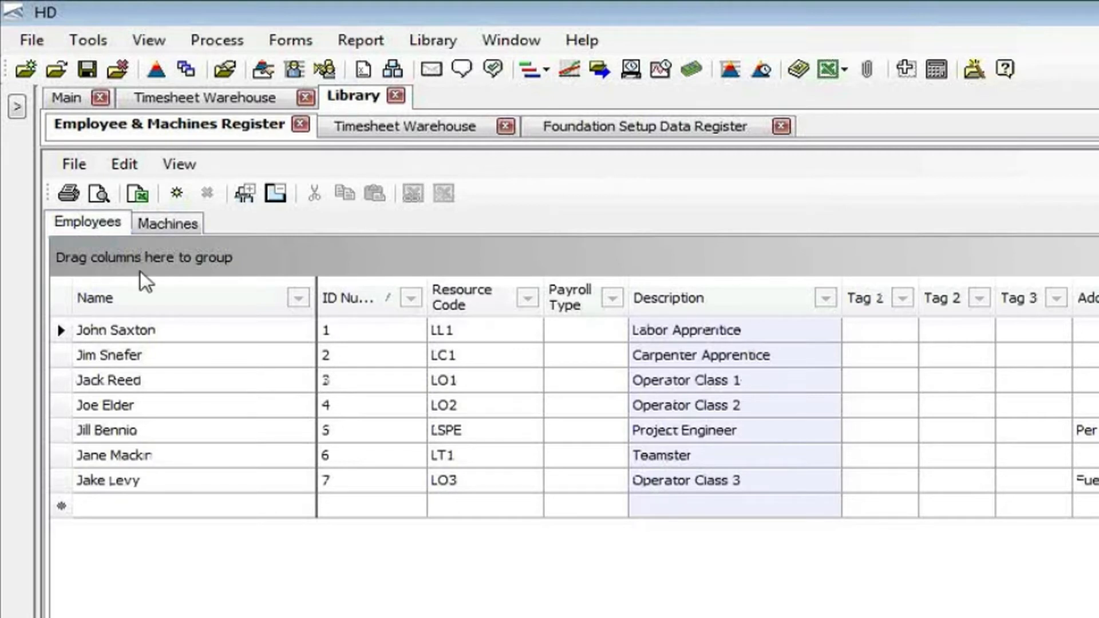
click(158, 225)
click(108, 231)
Best-fit the ID Number column in the employees list and check the resource codes in the machines list.
right_click(365, 298)
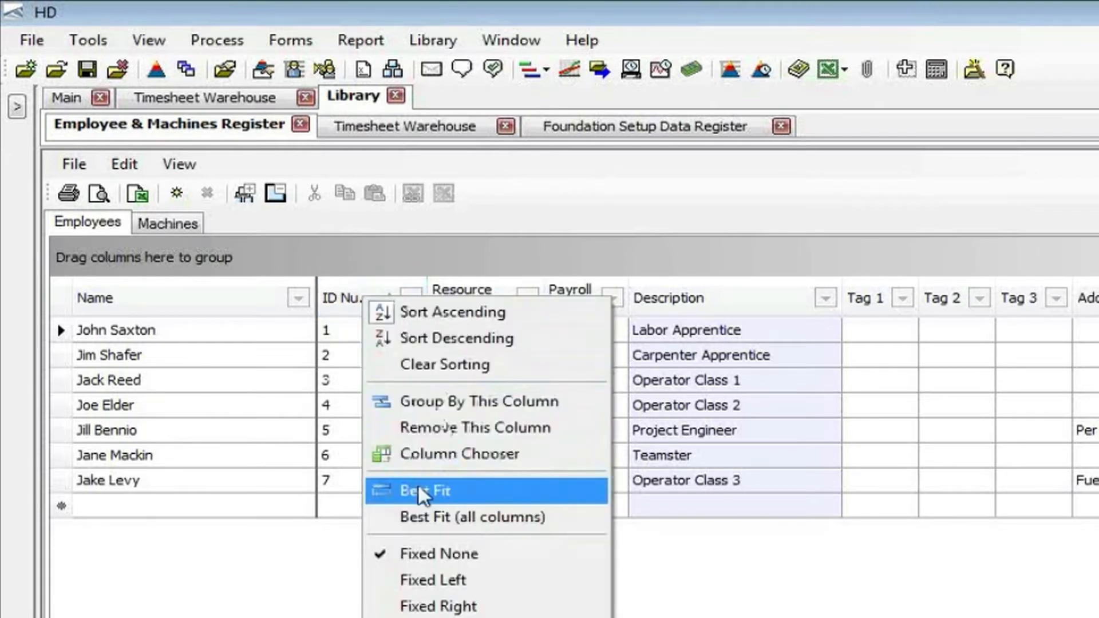
click(423, 490)
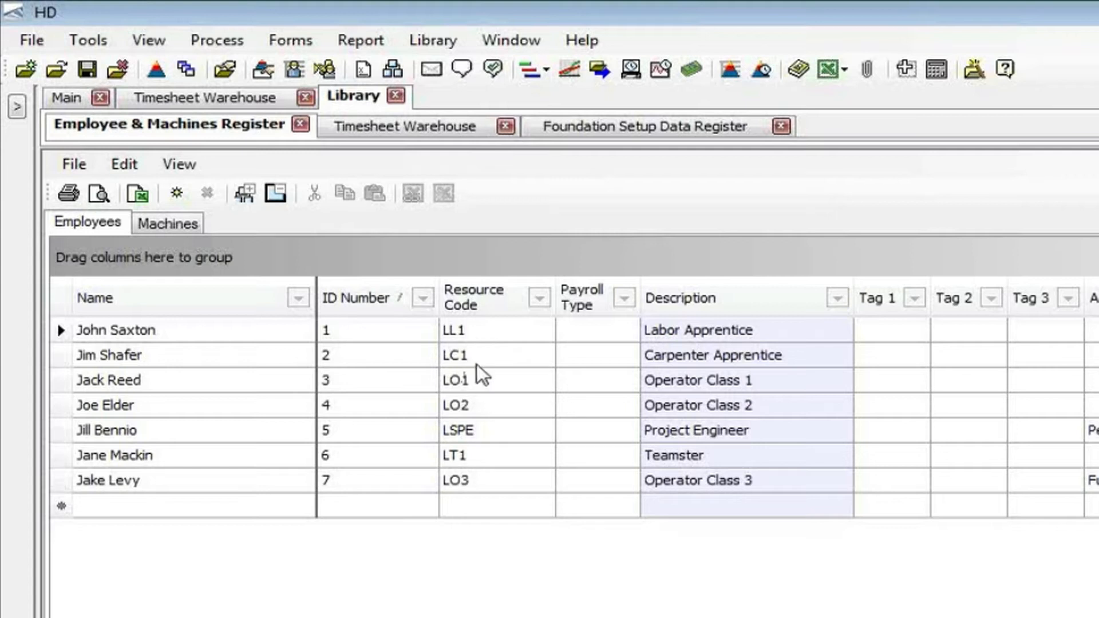
click(169, 224)
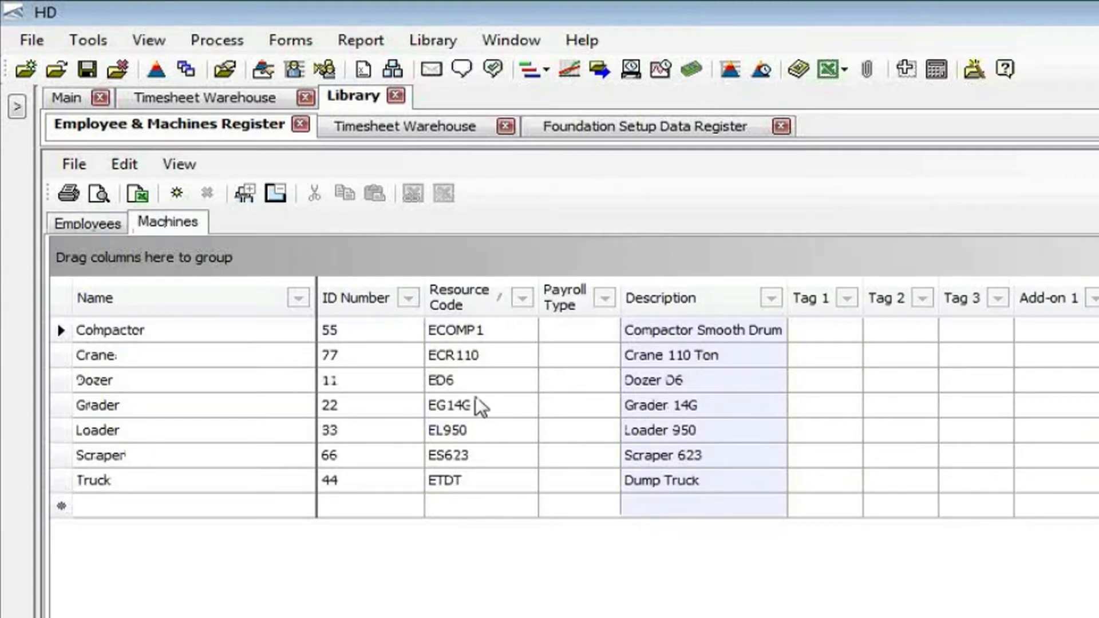
click(97, 237)
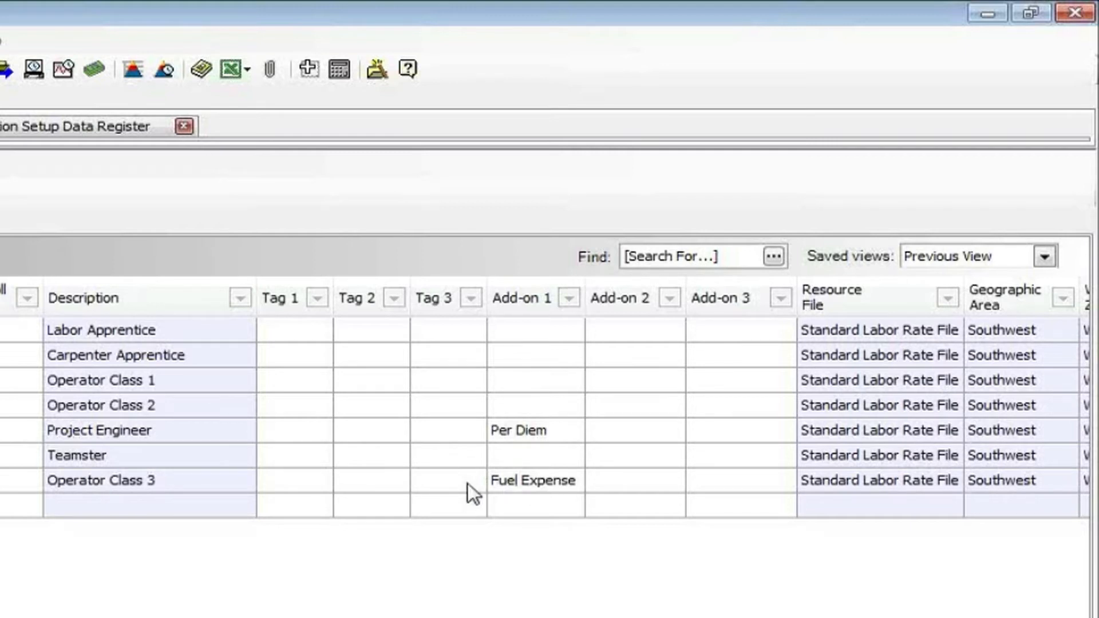
Examine the Add-on 1 choices and amounts available for the Project Engineer, leaving the assigned add-on as it is.
click(533, 432)
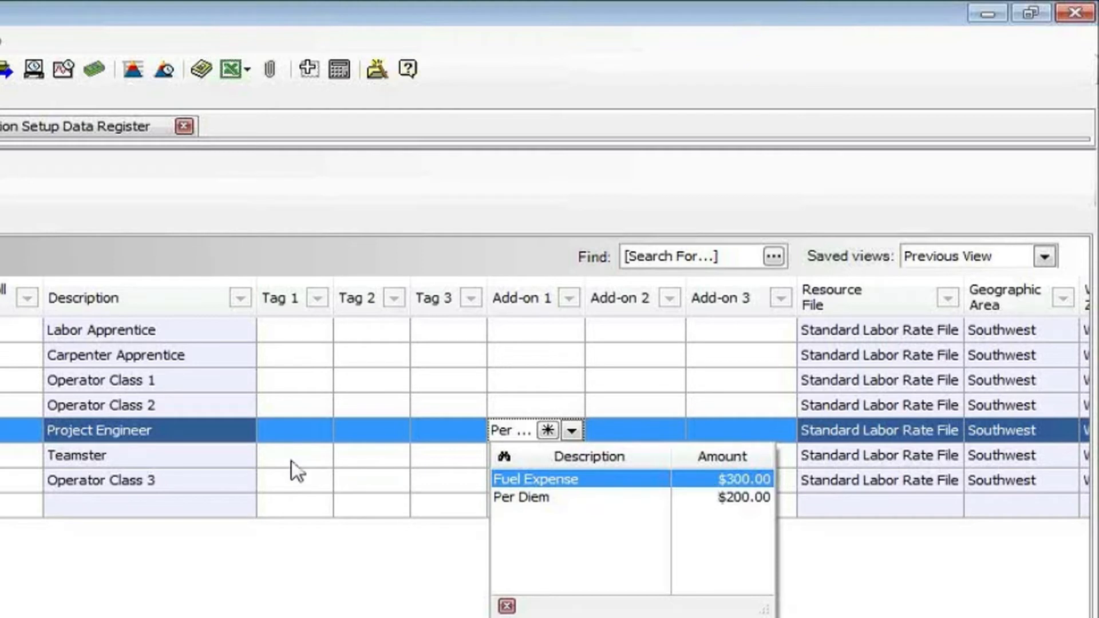
click(181, 430)
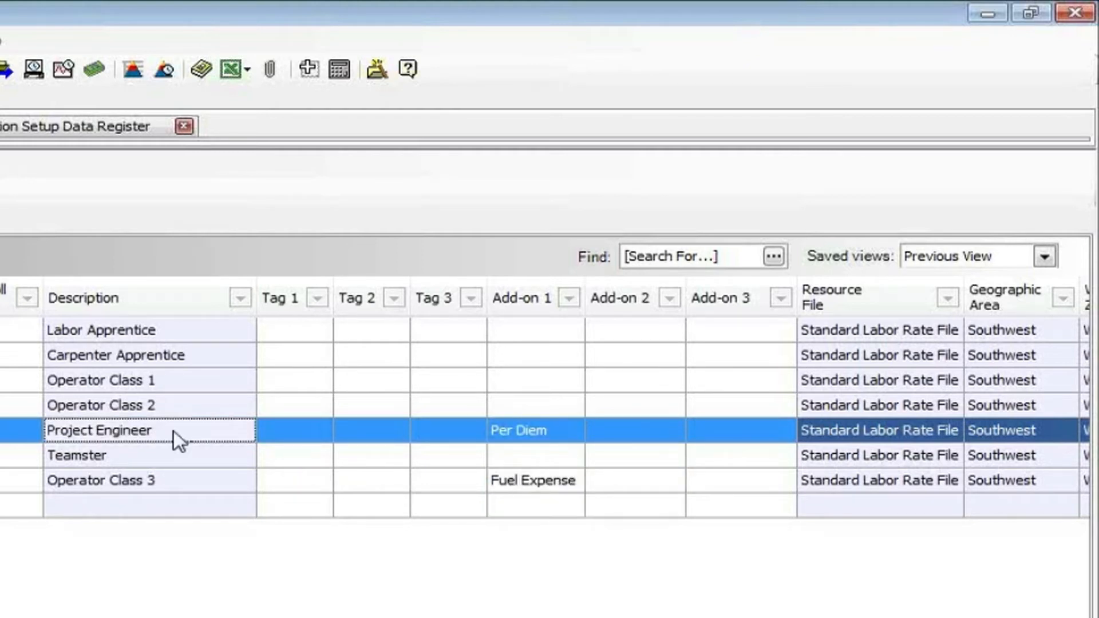
click(526, 431)
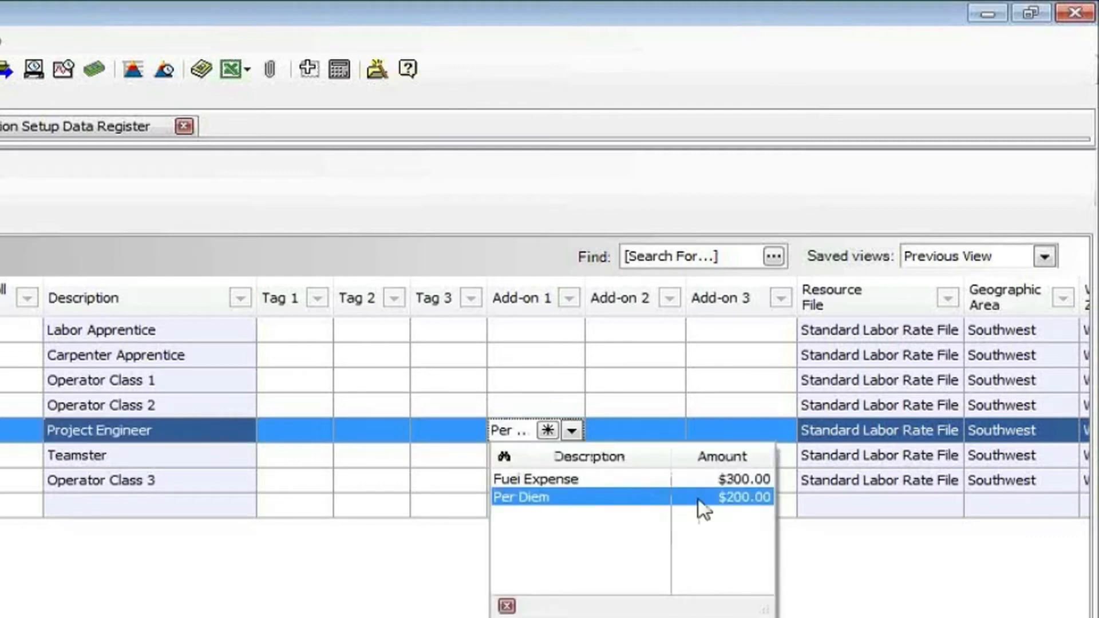
click(203, 432)
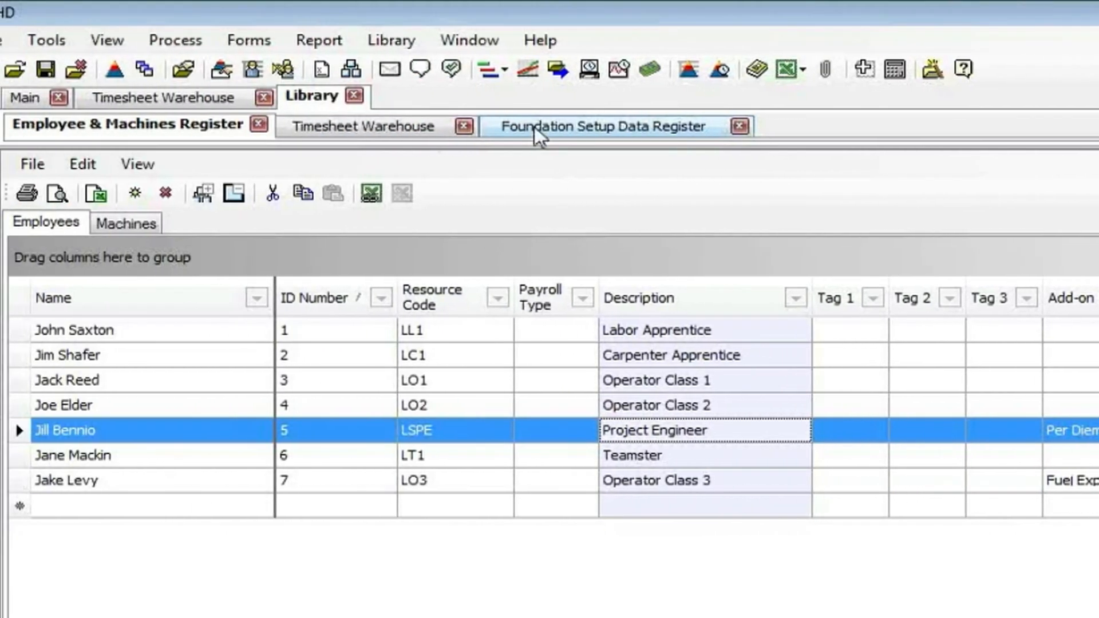
Review the timesheet add-ons defined in the Foundation Setup Data Register and return to the Employee & Machines Register.
click(535, 126)
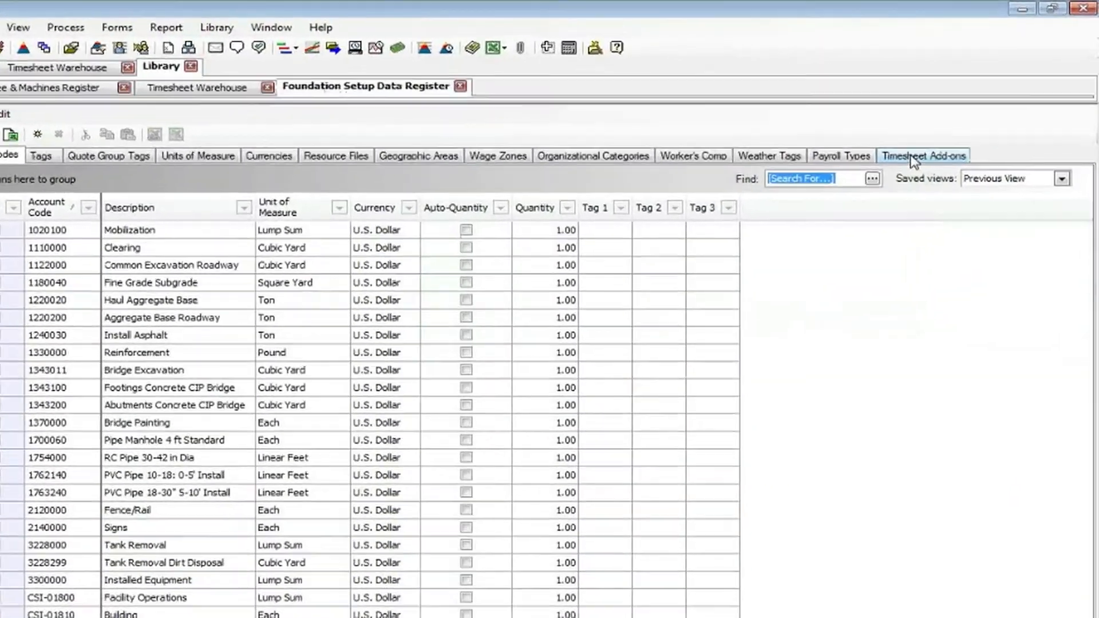
click(1085, 169)
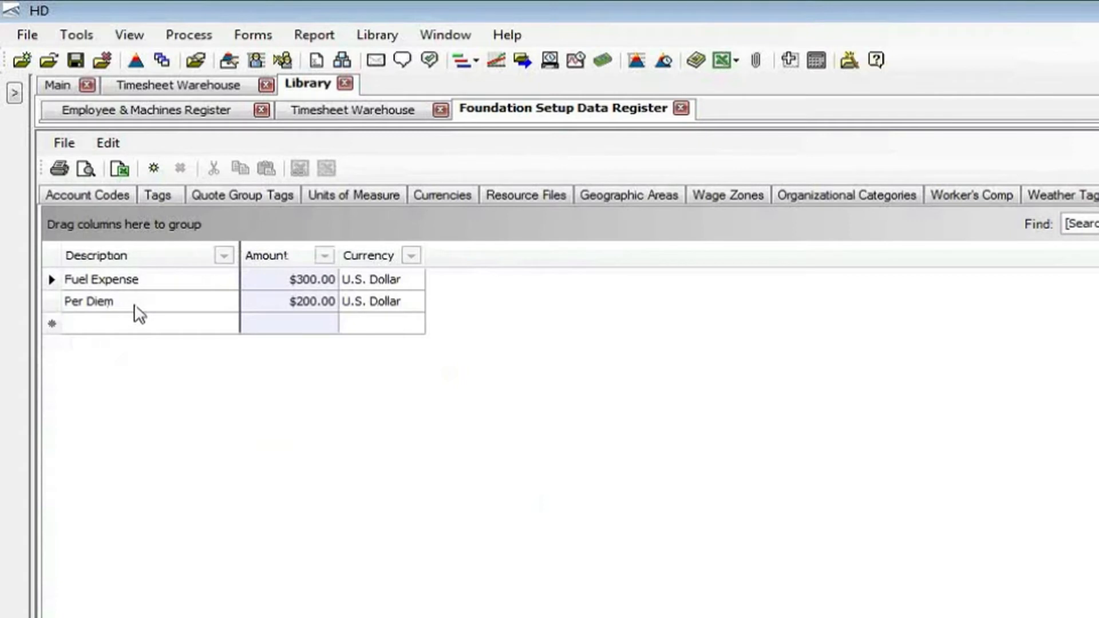
click(215, 115)
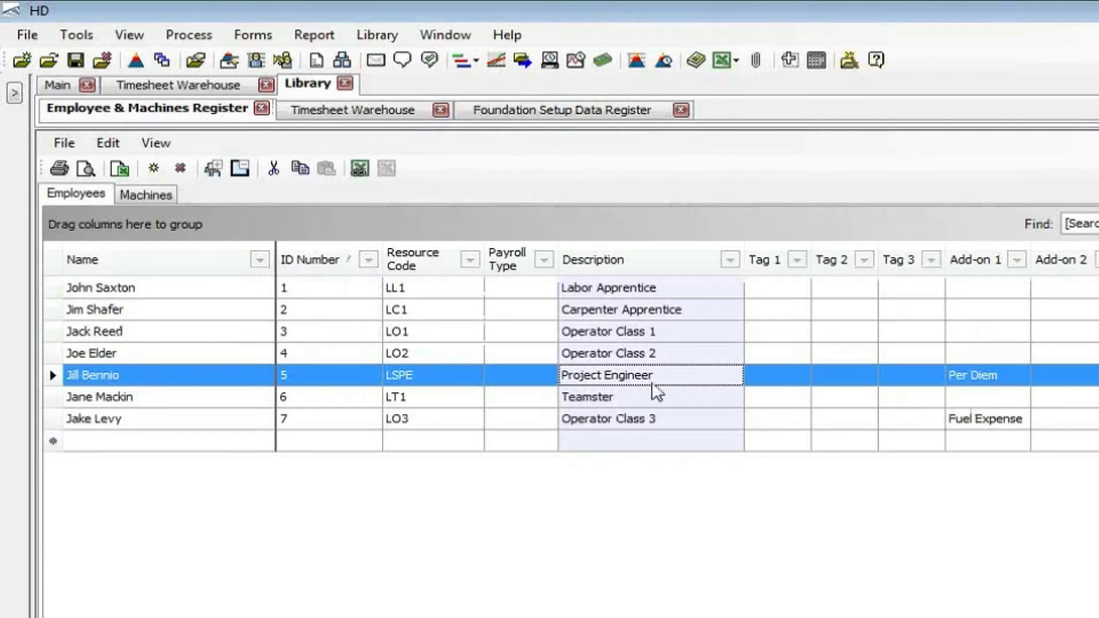
Create a new timesheet record in the library's Timesheet Warehouse register.
click(330, 117)
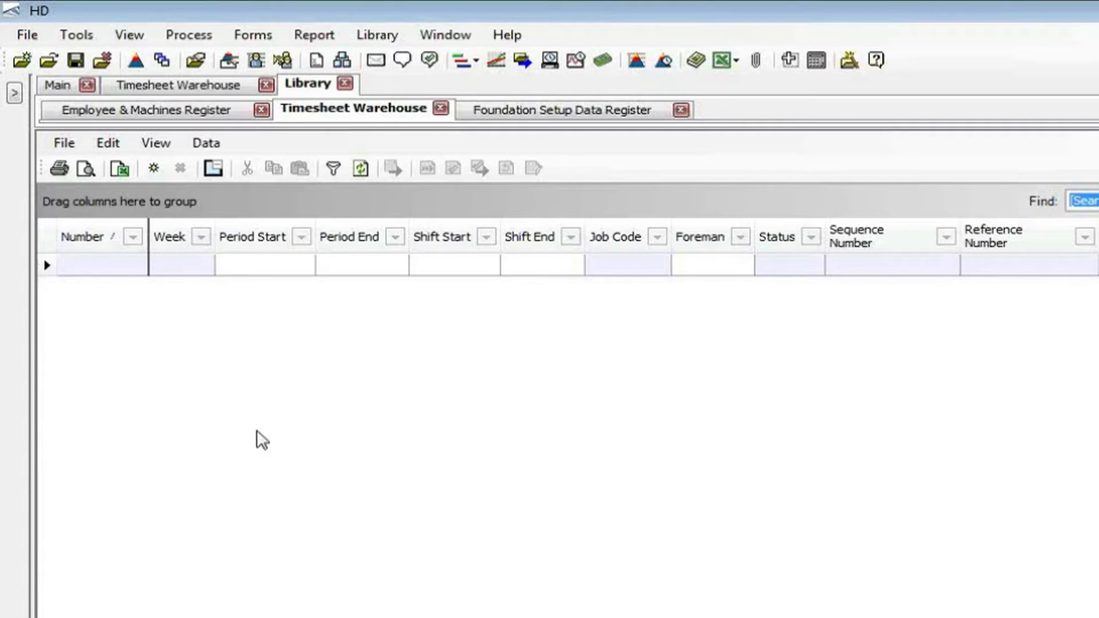
right_click(261, 372)
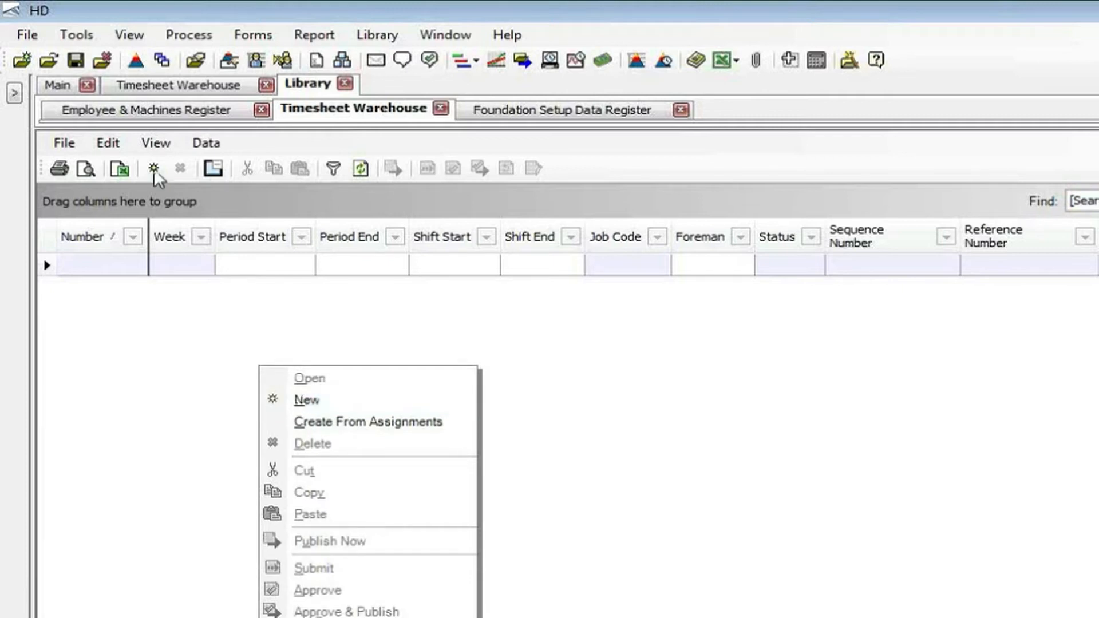
click(351, 404)
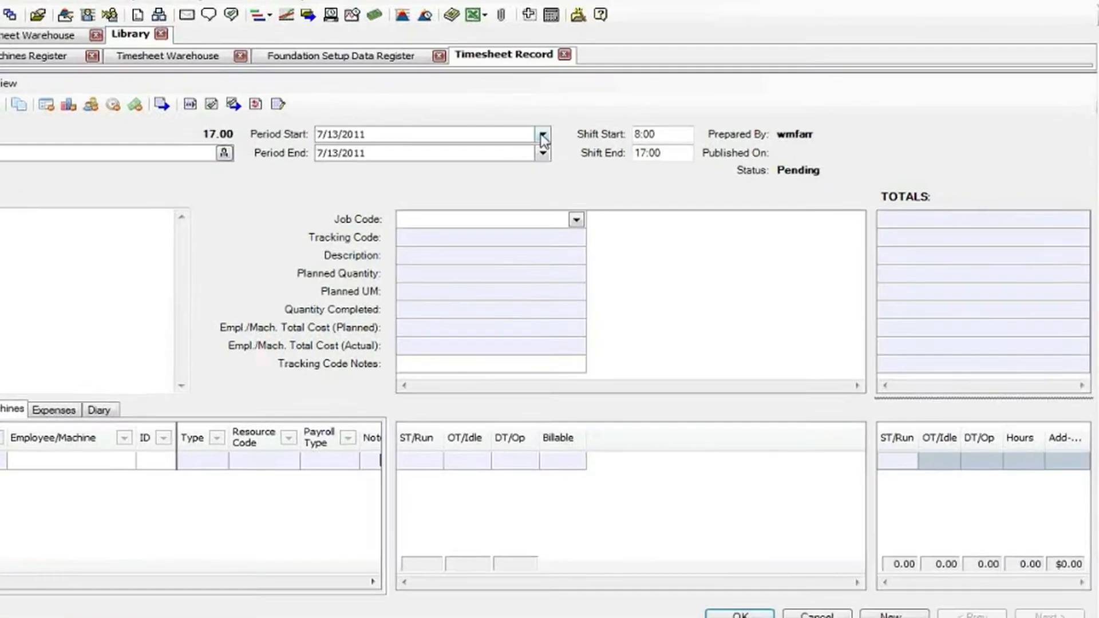
Set the timesheet's period start and end to 7/11/2011.
click(600, 152)
click(439, 103)
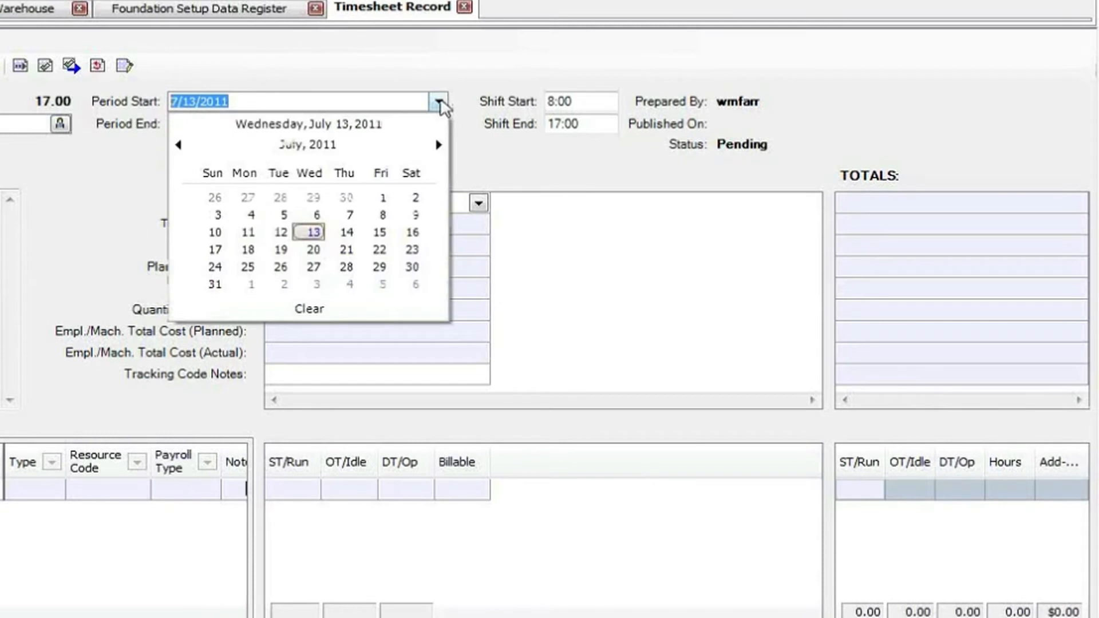
click(247, 232)
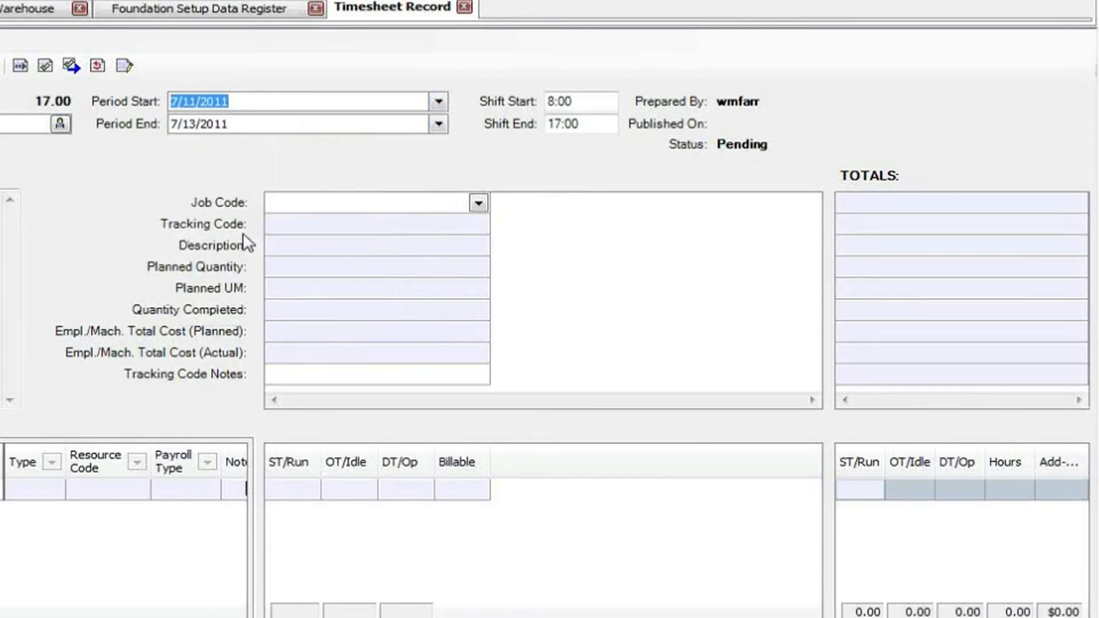
key(Tab)
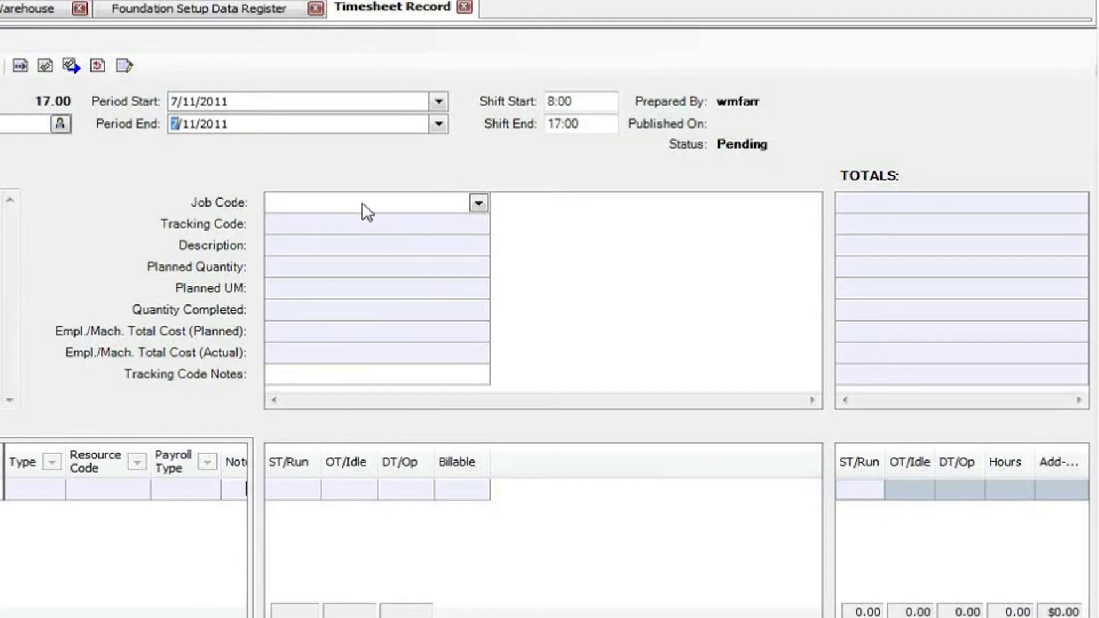
Assign the timesheet's first column to job code Timesheet Warehouse and tracking code 3.1, Excavation.
click(479, 203)
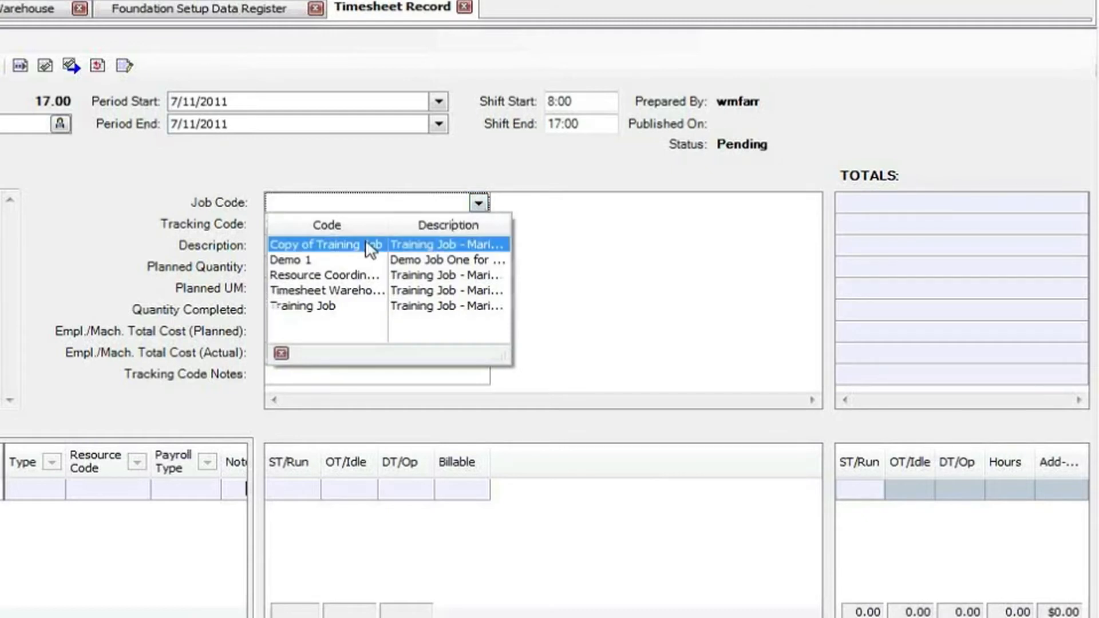
click(310, 290)
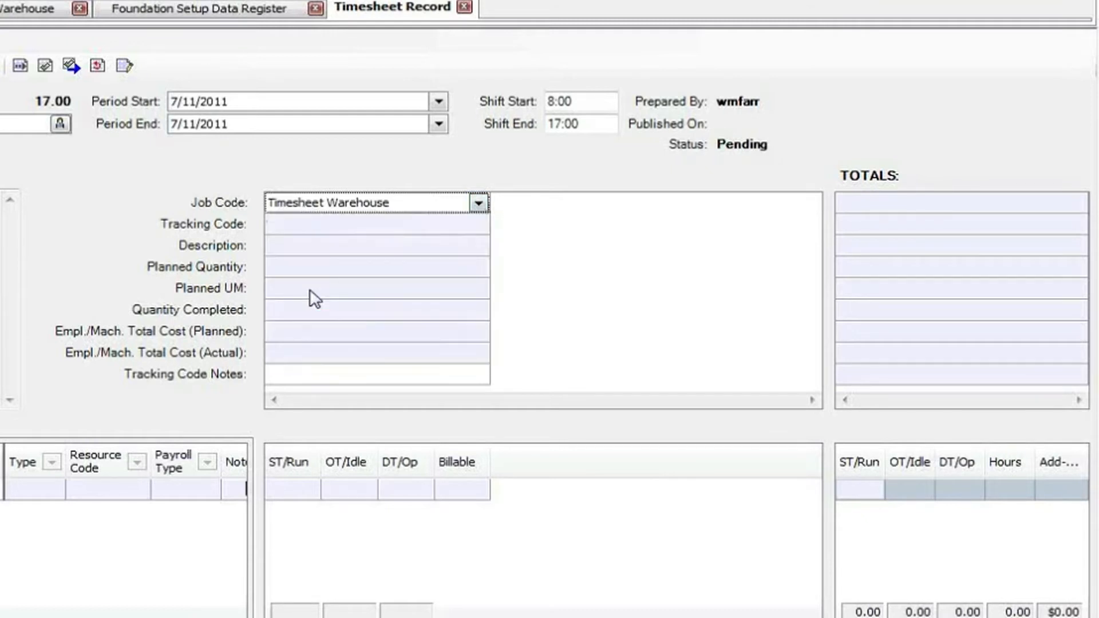
click(304, 227)
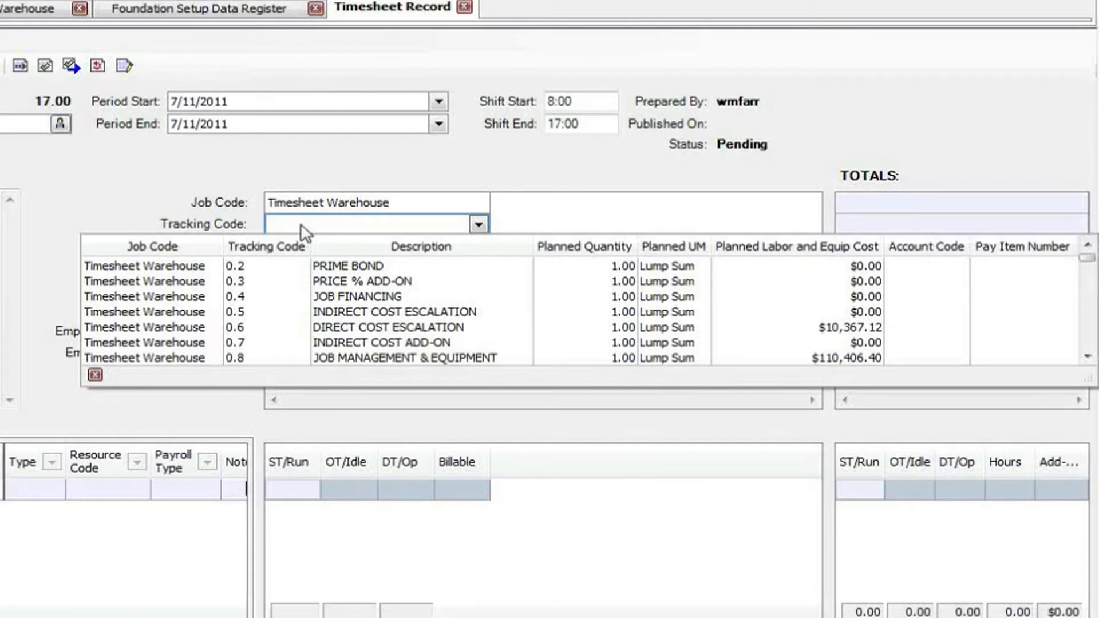
scroll(286, 297, down, 2)
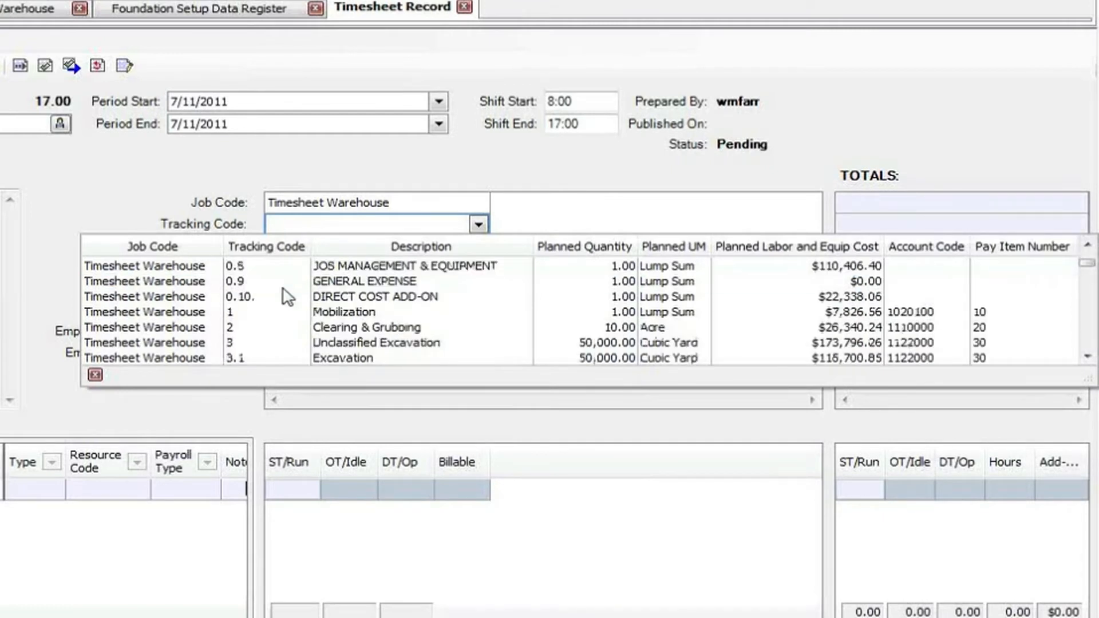
scroll(282, 290, down, 1)
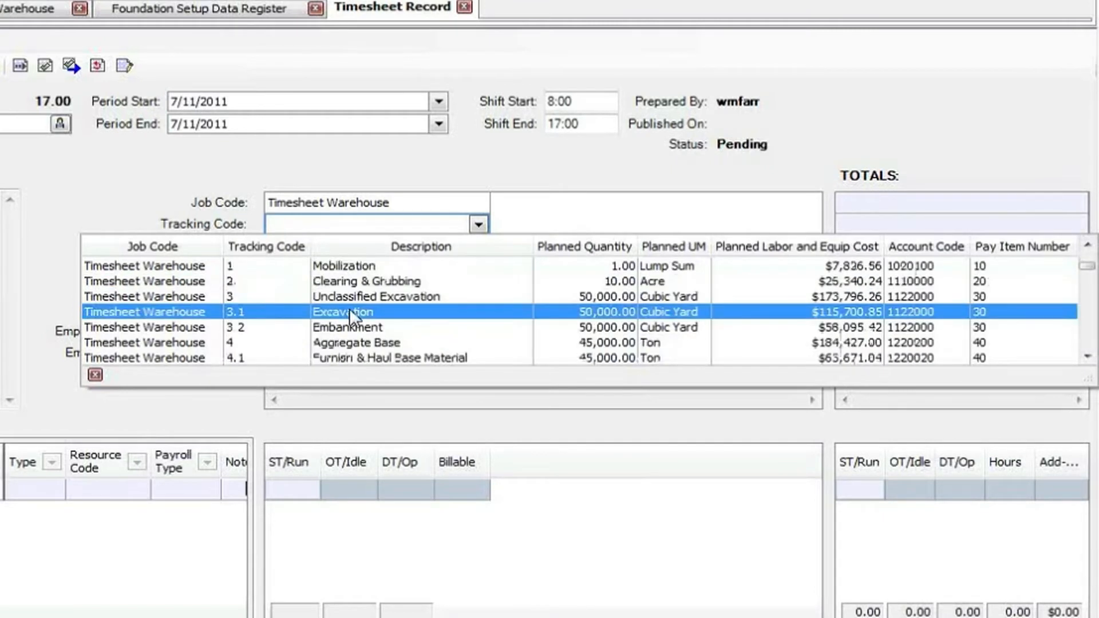
click(273, 316)
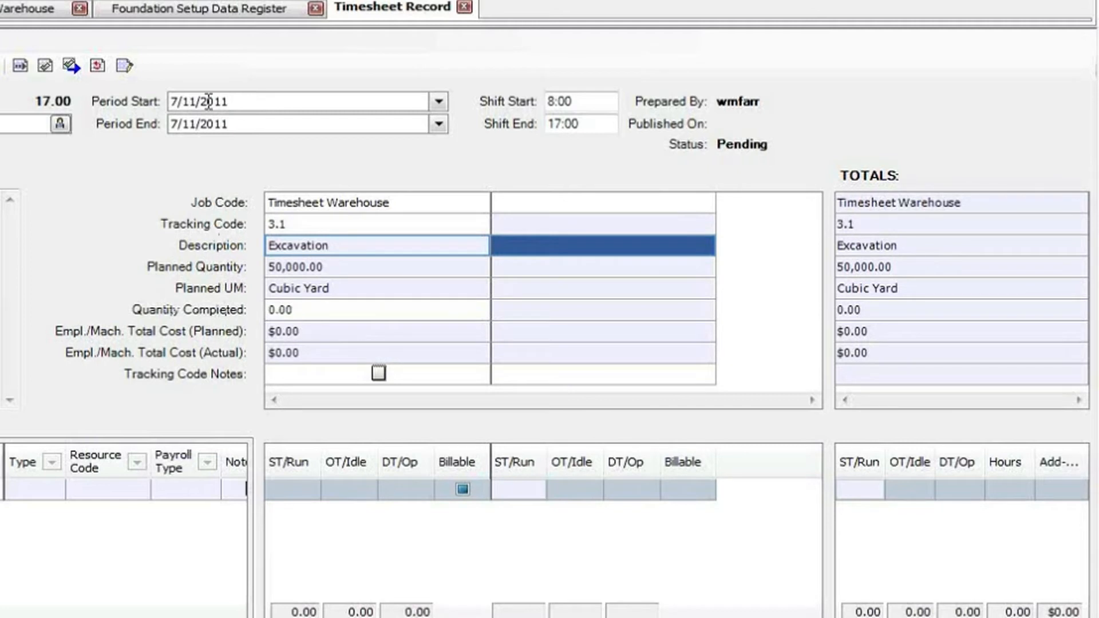
Set the quantity completed for the Excavation tracking code to 1,500.
click(303, 311)
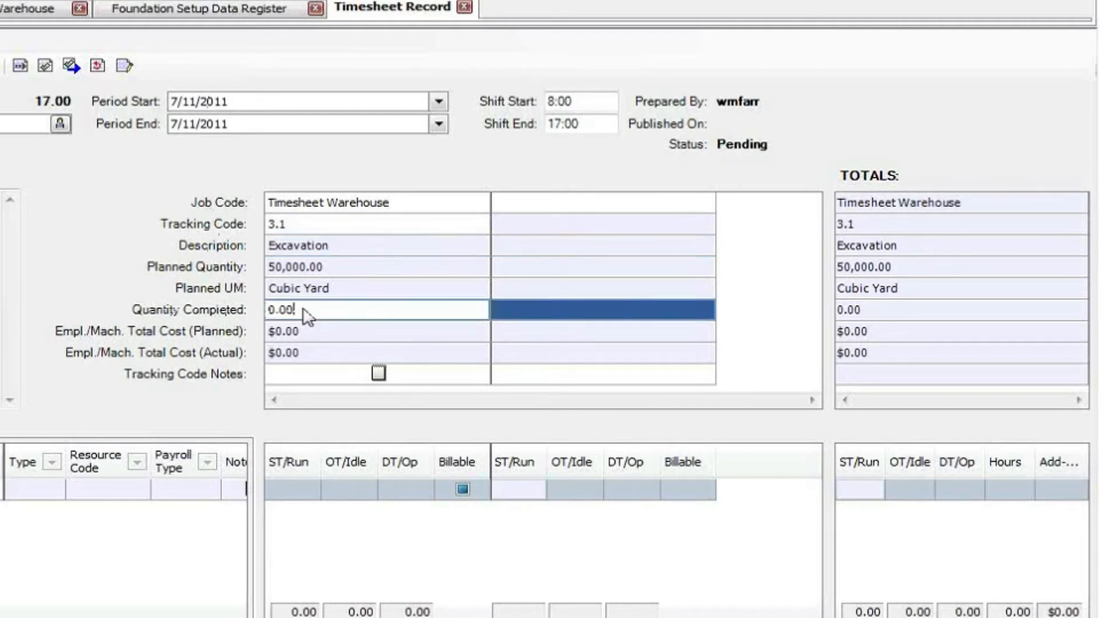
double_click(305, 310)
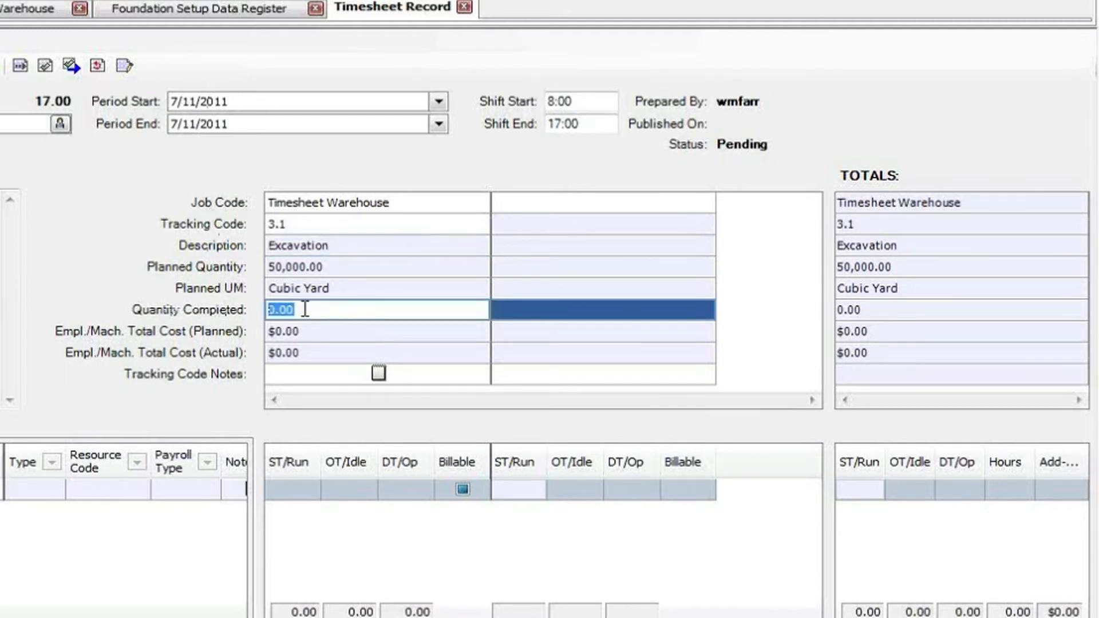
text(1500)
key(Return)
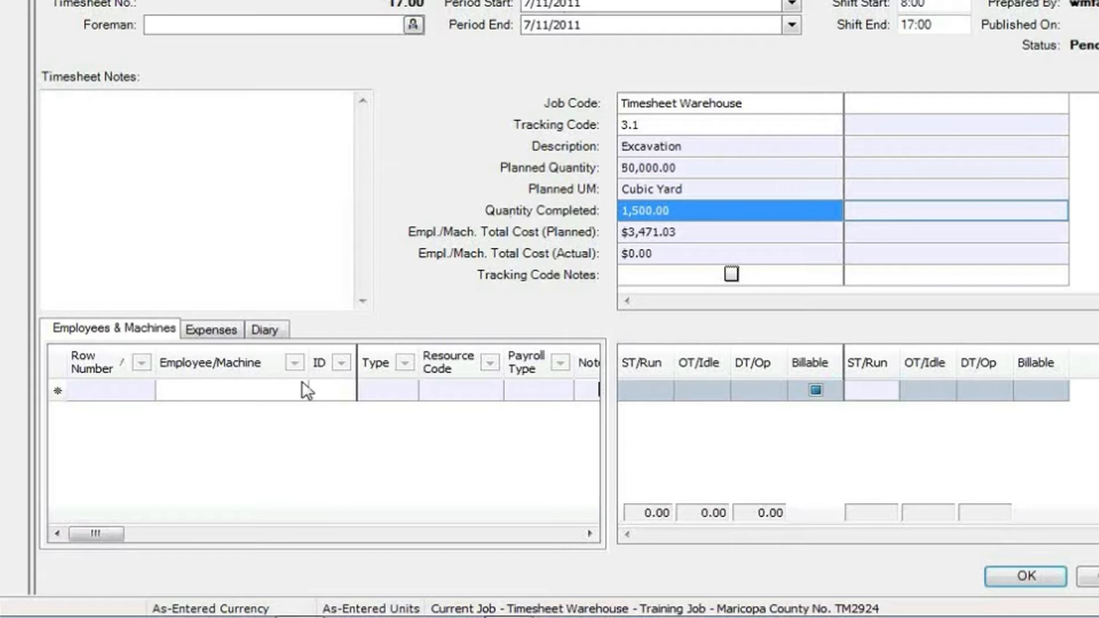
Open the Employee & Machines Register for the timesheet's first resource row and select the employees with IDs 1 through 6.
click(233, 395)
click(284, 399)
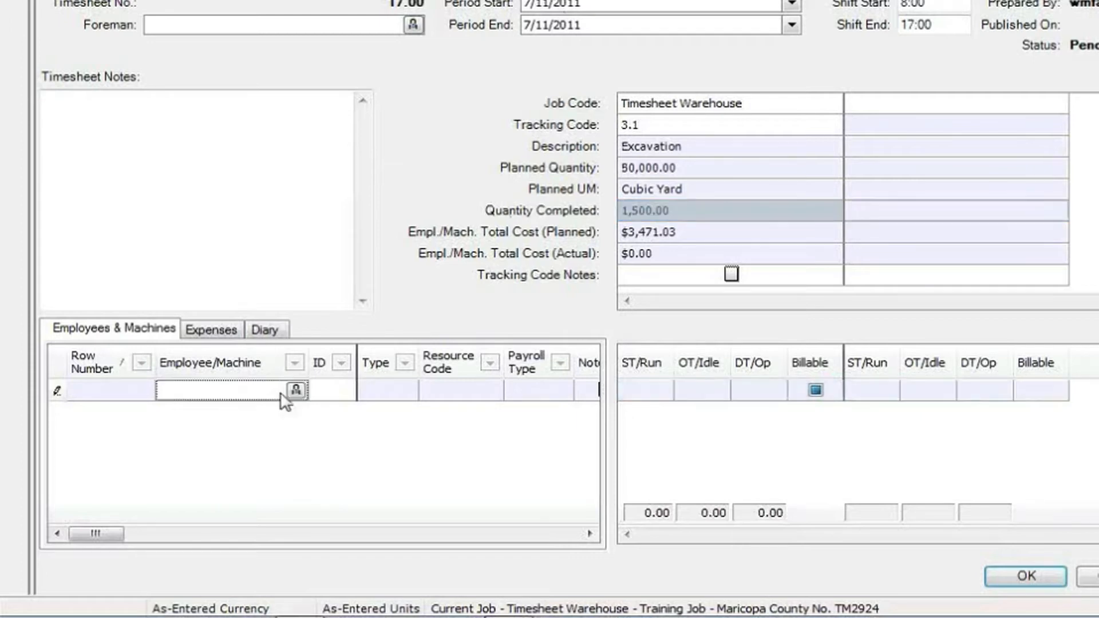
click(296, 390)
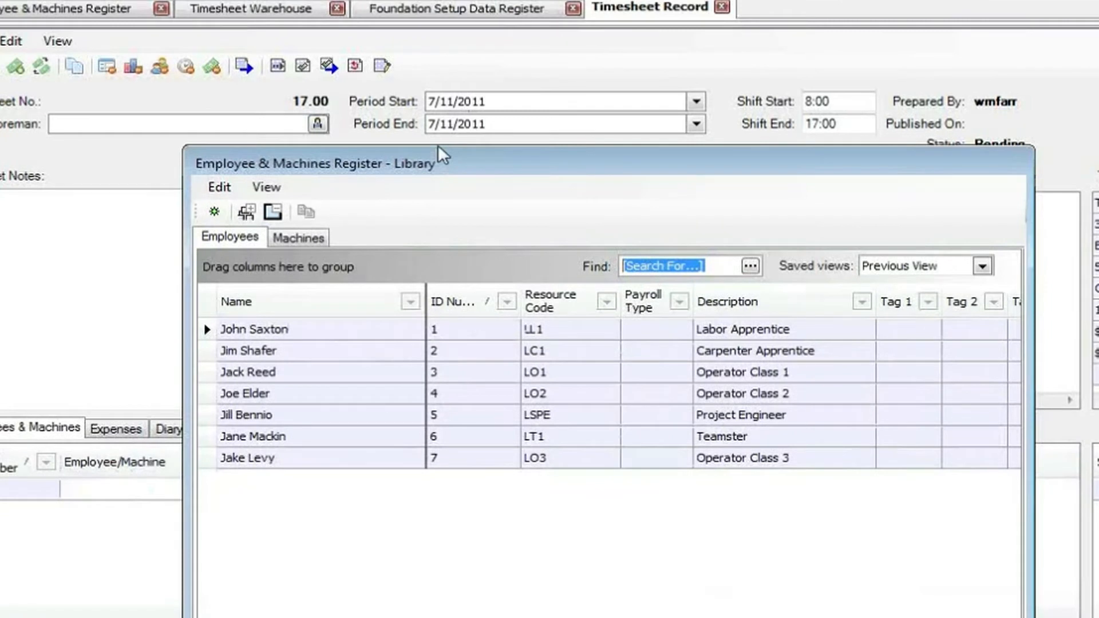
drag(438, 149, 374, 31)
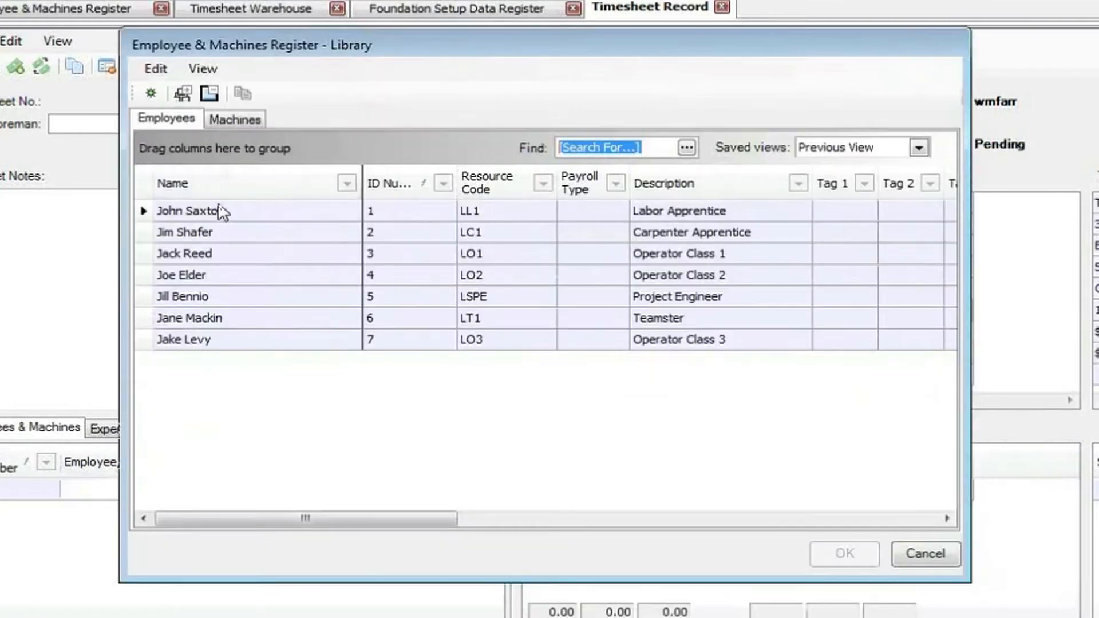
click(257, 213)
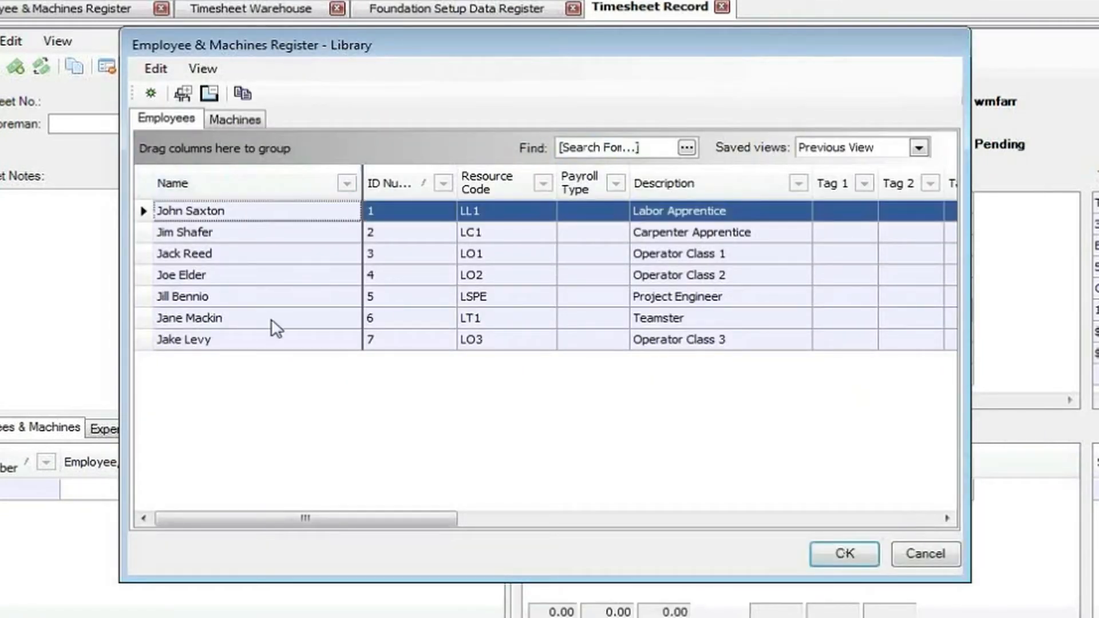
shift+click(276, 318)
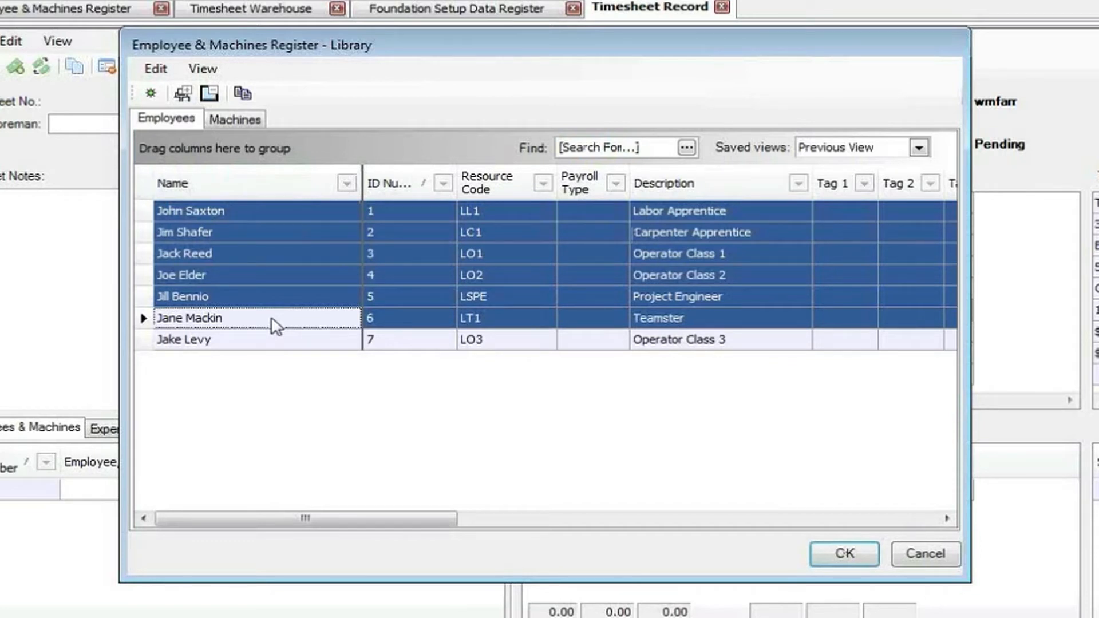
Also select the Compactor, Dozer, Grader, Loader and Scraper machines, and add the whole selection to the timesheet.
click(248, 120)
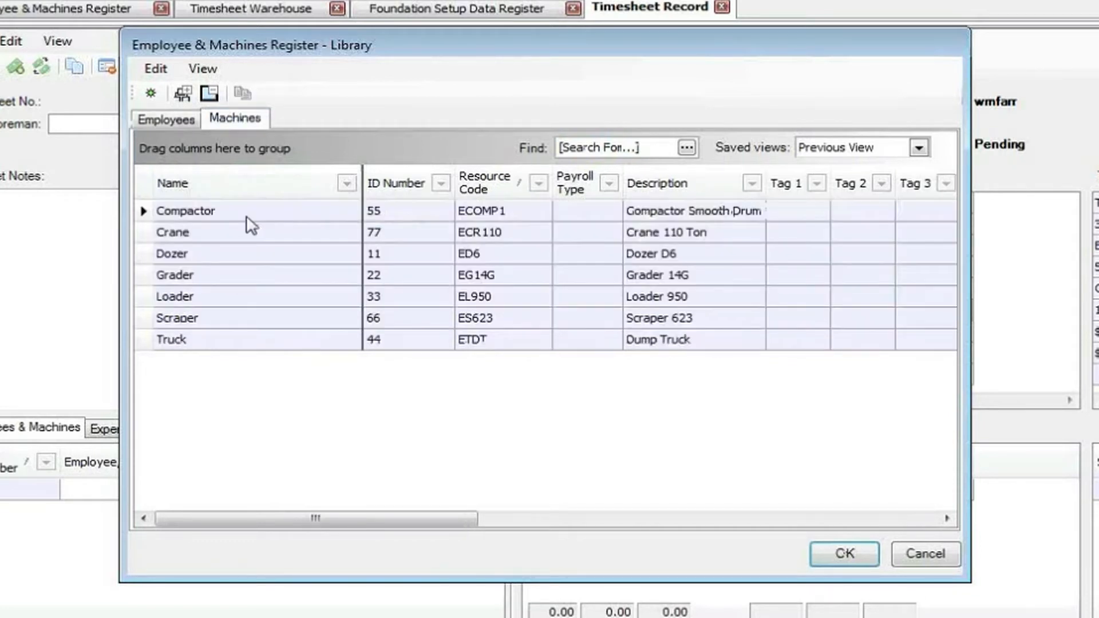
click(250, 214)
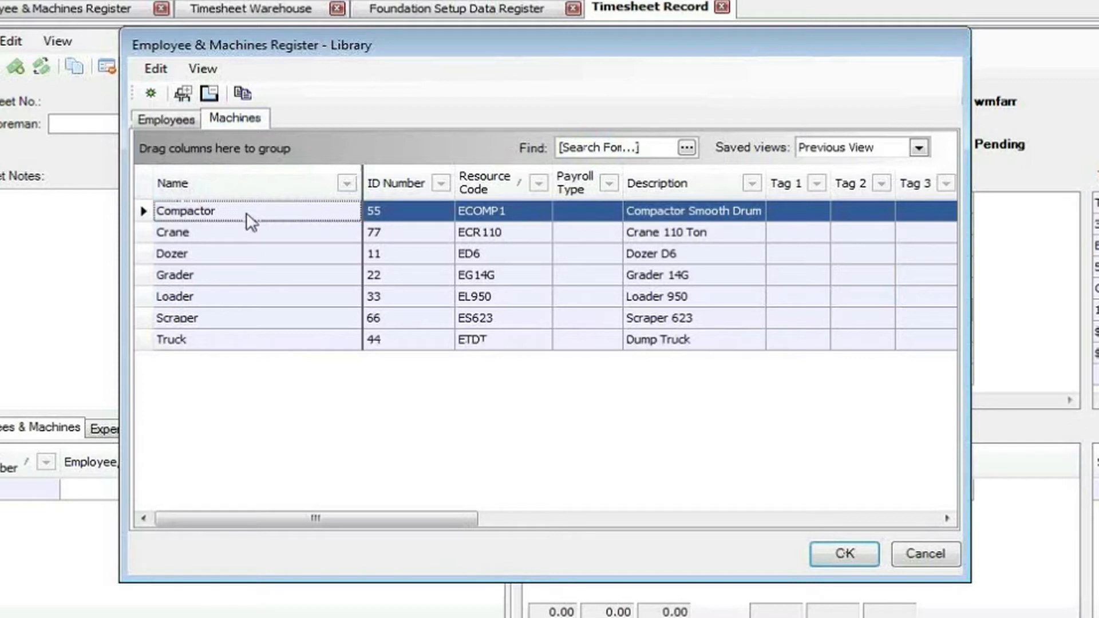
ctrl+click(252, 254)
ctrl+click(255, 274)
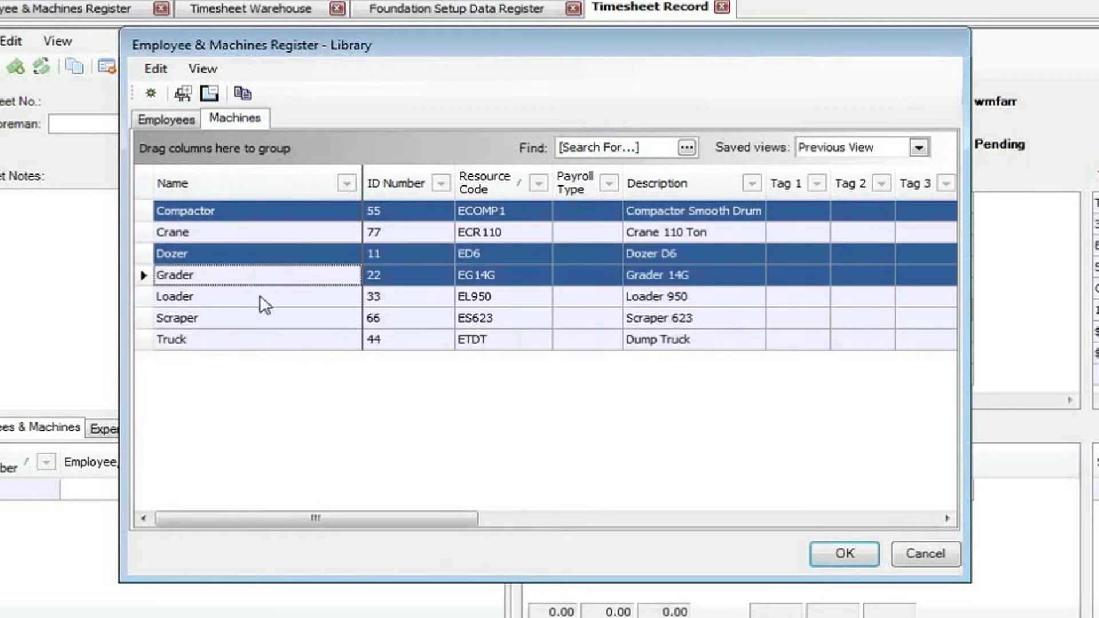
shift+click(262, 317)
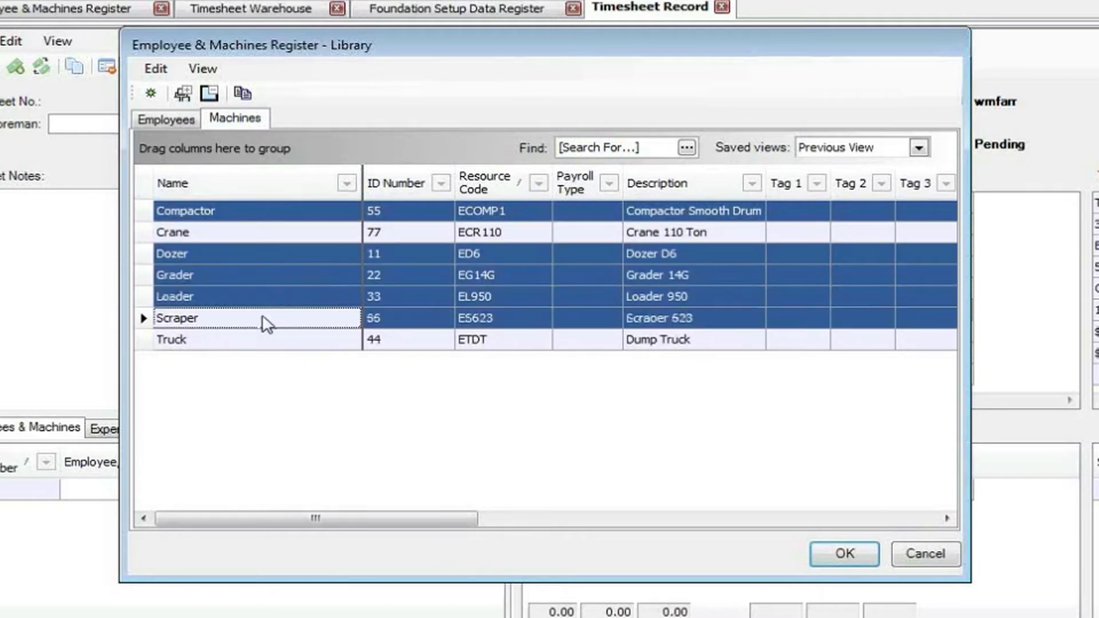
click(833, 554)
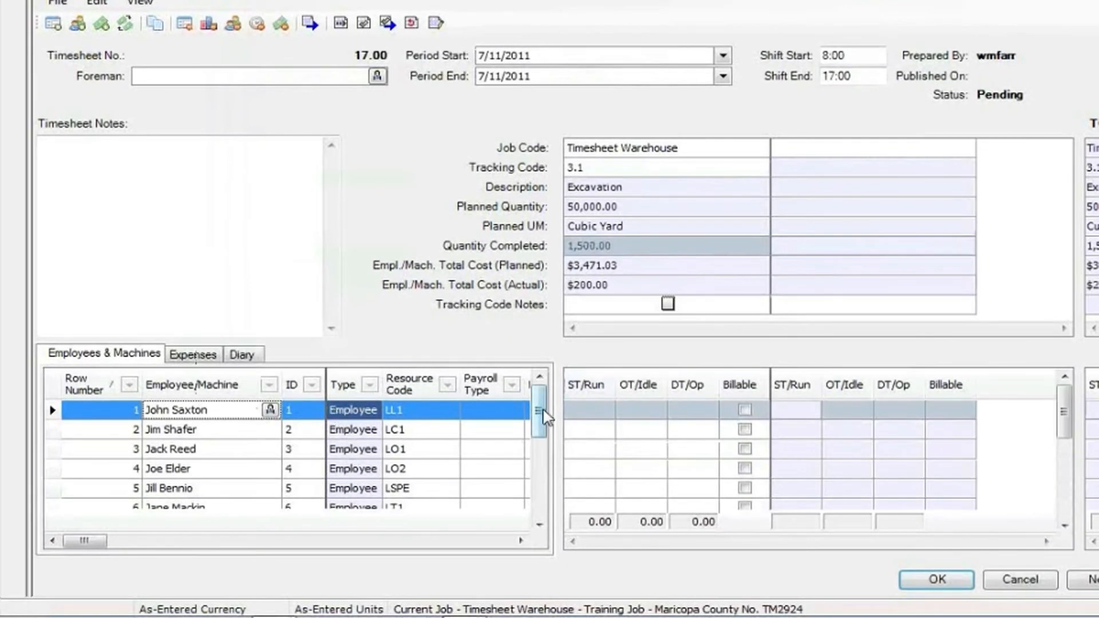
Enter 8 ST/Run hours under Excavation for all eleven employees and machines, and save the timesheet record.
drag(544, 417, 542, 386)
click(583, 412)
text(8)
key(Return)
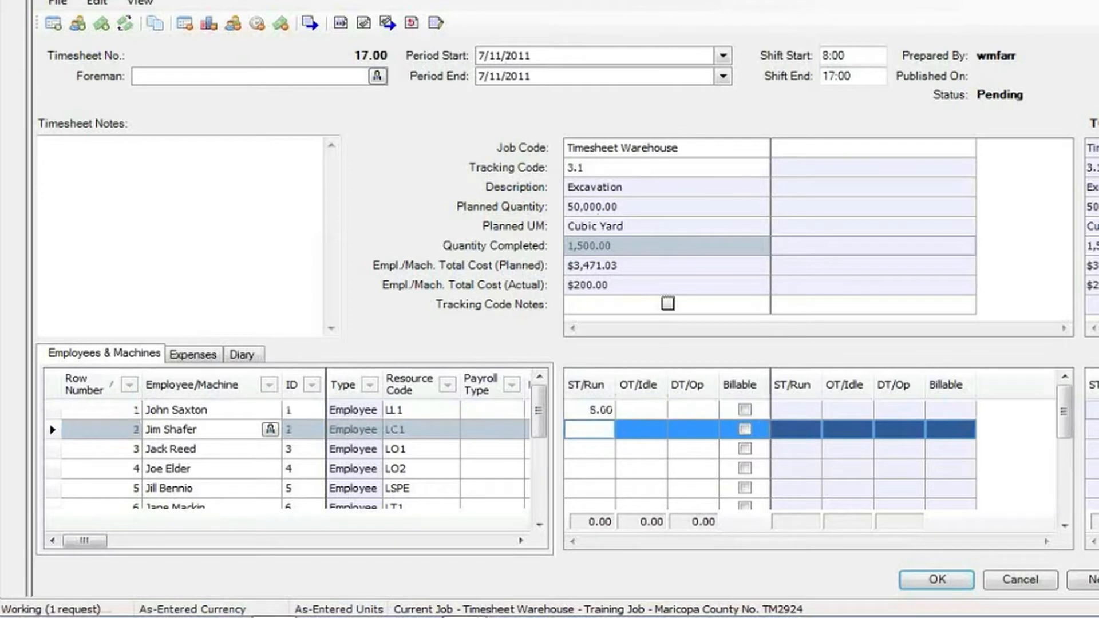
text(8 8 8 8 8)
key(Return)
text(8)
key(Return)
text(8)
key(Return)
text(8)
key(Return)
text(8)
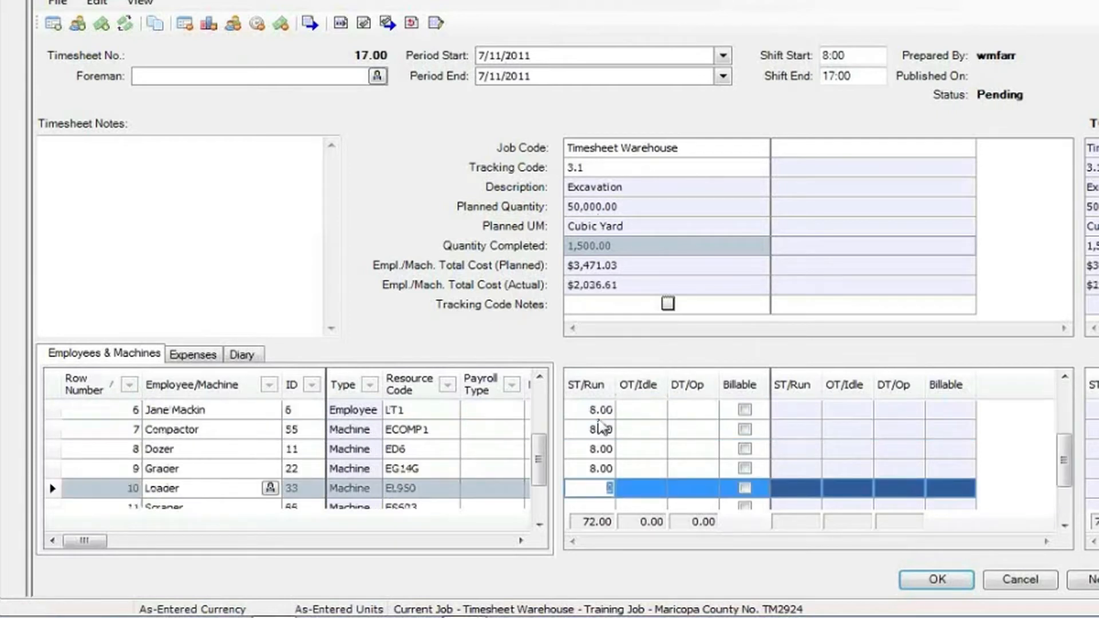
key(Return)
text(8)
key(Return)
key(Up)
key(Up)
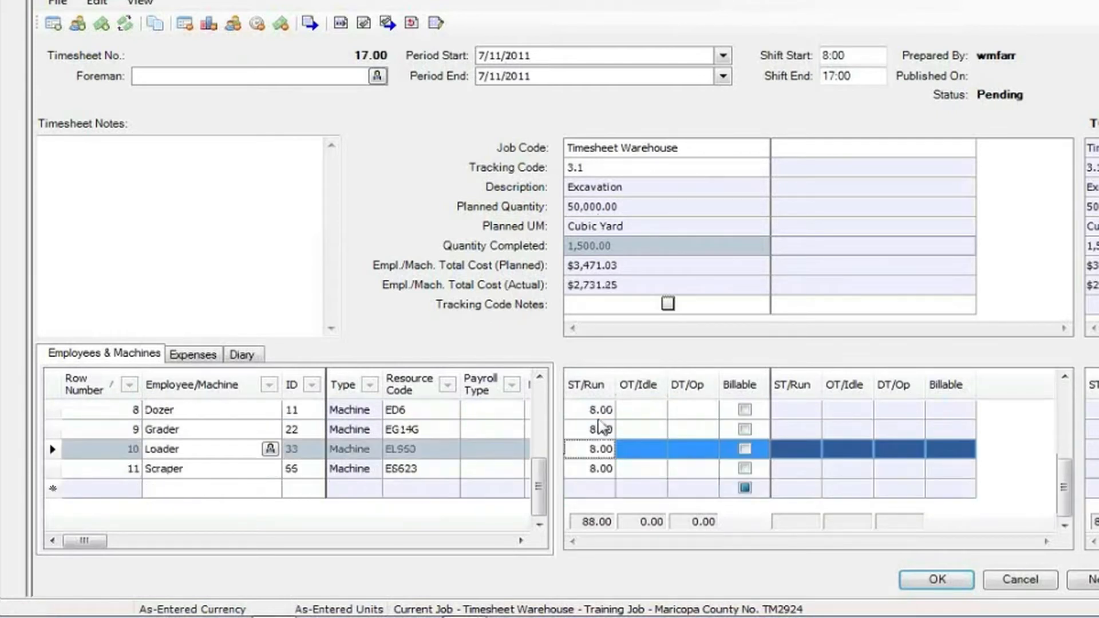
key(Up)
key(Up)
key(Up)
key(Up)
key(Up)
key(Up)
key(Up)
key(Up)
key(Up)
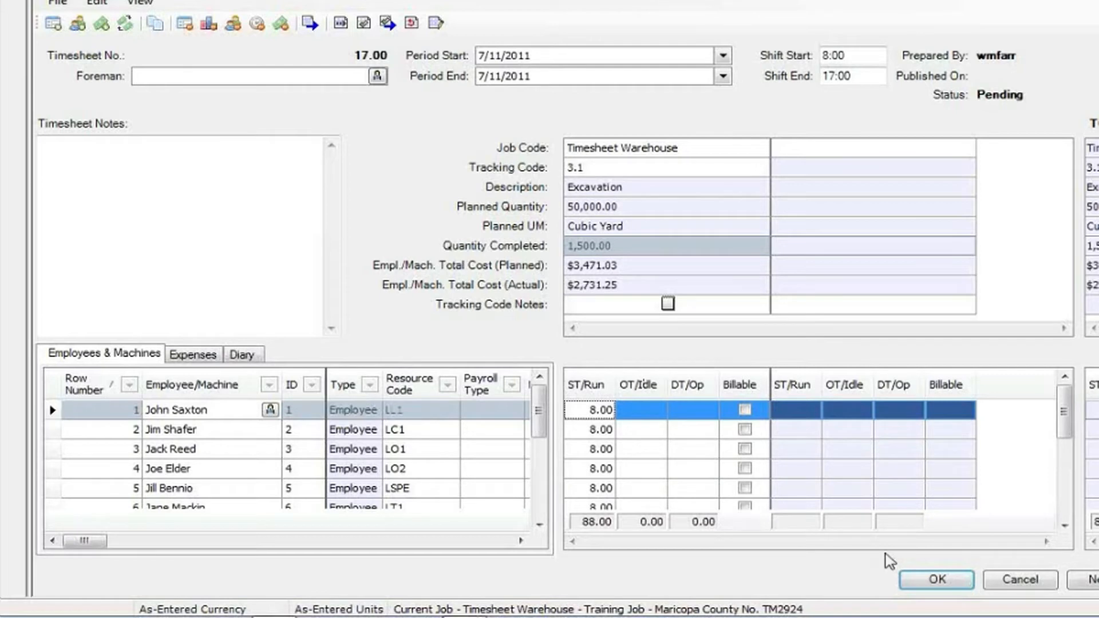
click(919, 585)
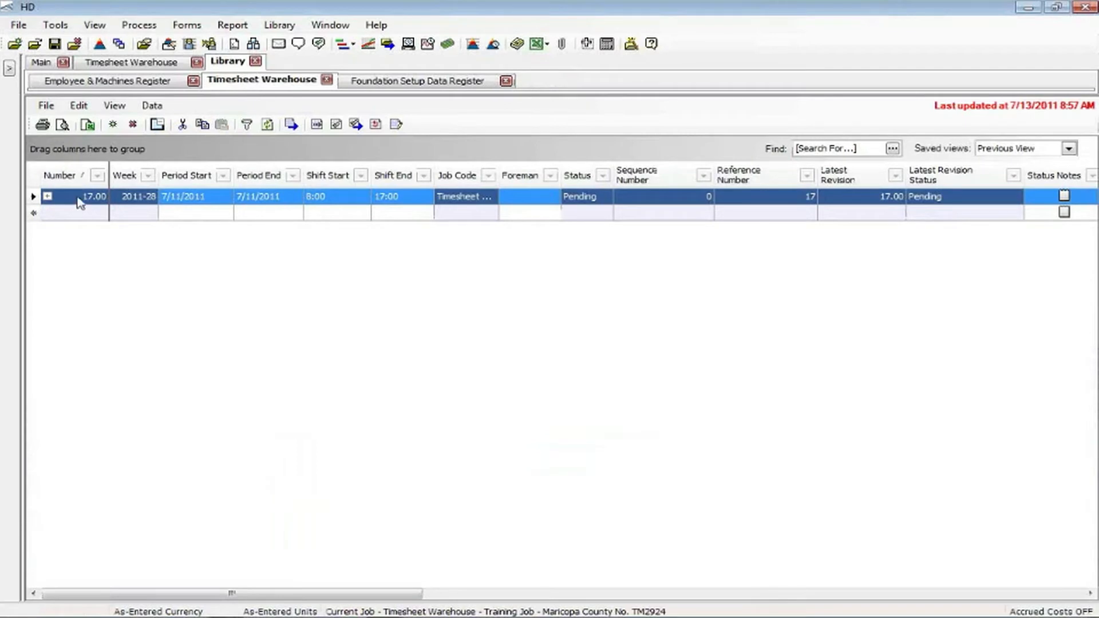
Duplicate timesheet 17.00 by copying it and pasting it into the empty row of the register.
right_click(80, 202)
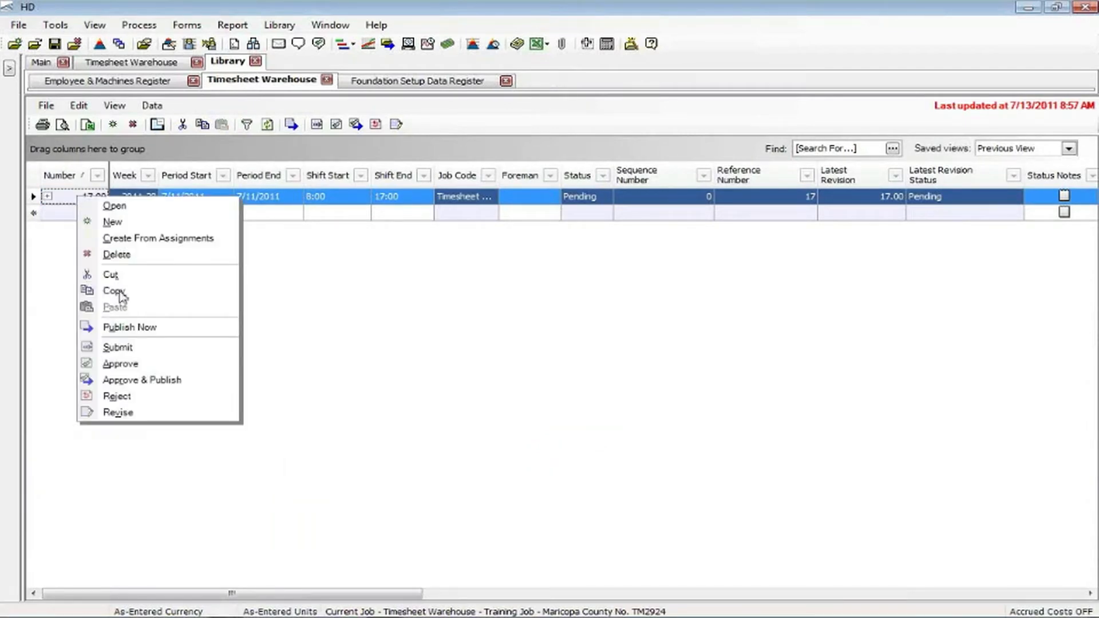
click(115, 290)
click(86, 218)
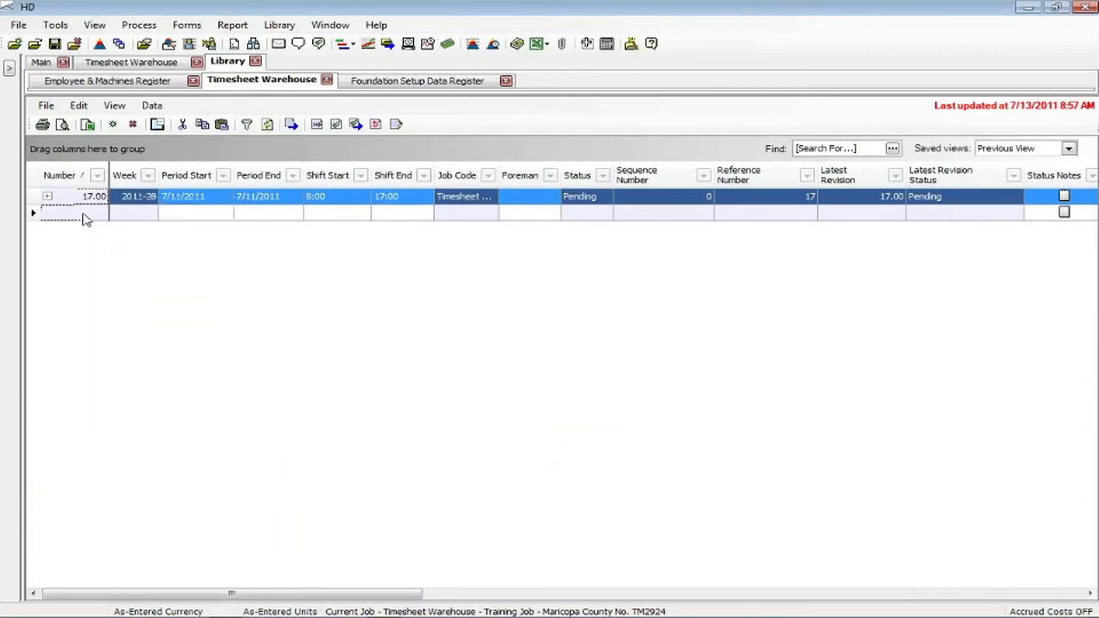
right_click(83, 215)
click(133, 324)
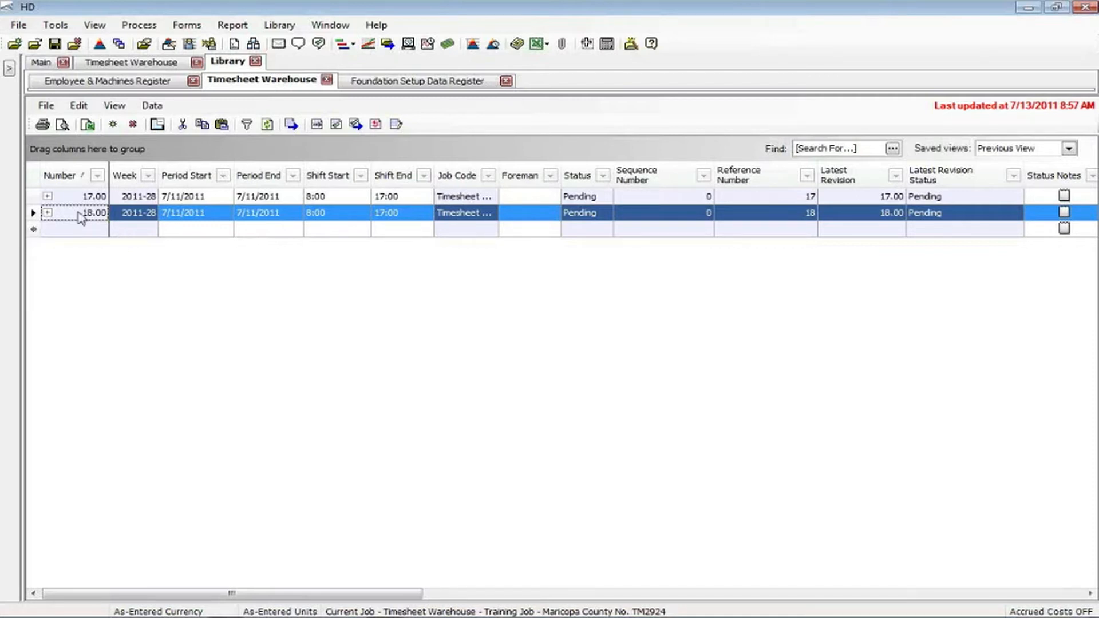
Open the copied timesheet 18.00 and set its period to 7/12/2011.
right_click(81, 218)
click(115, 222)
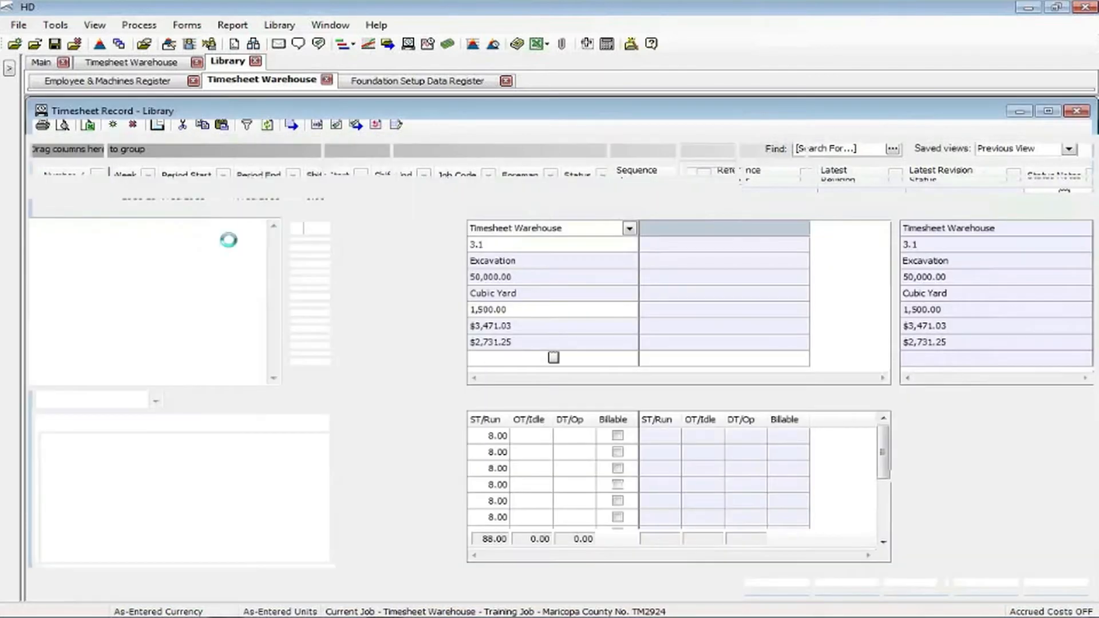
click(598, 153)
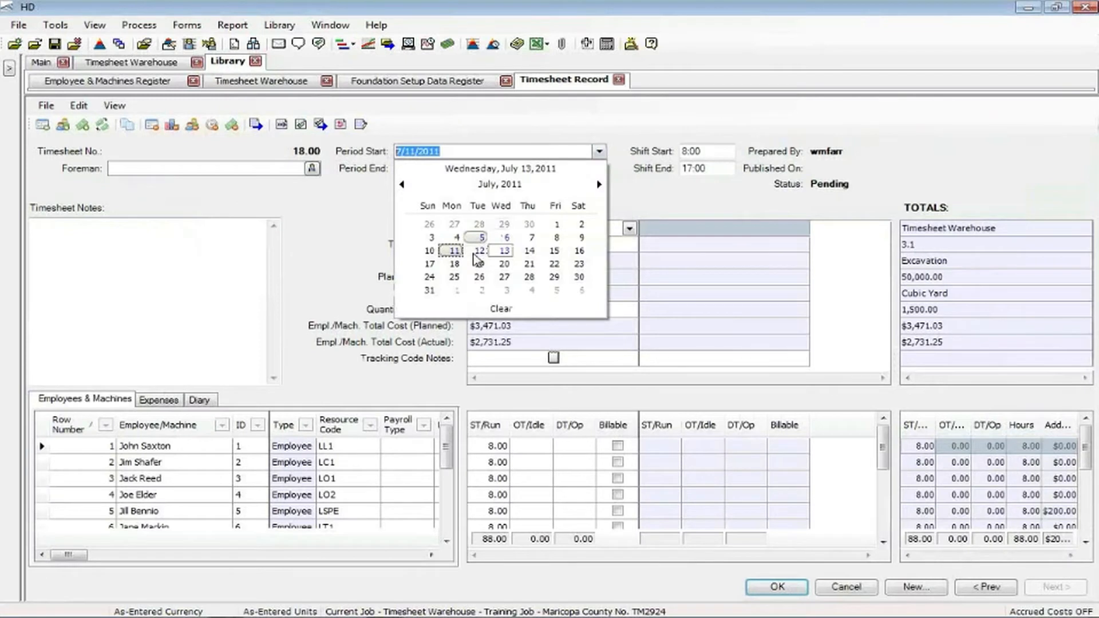
click(478, 252)
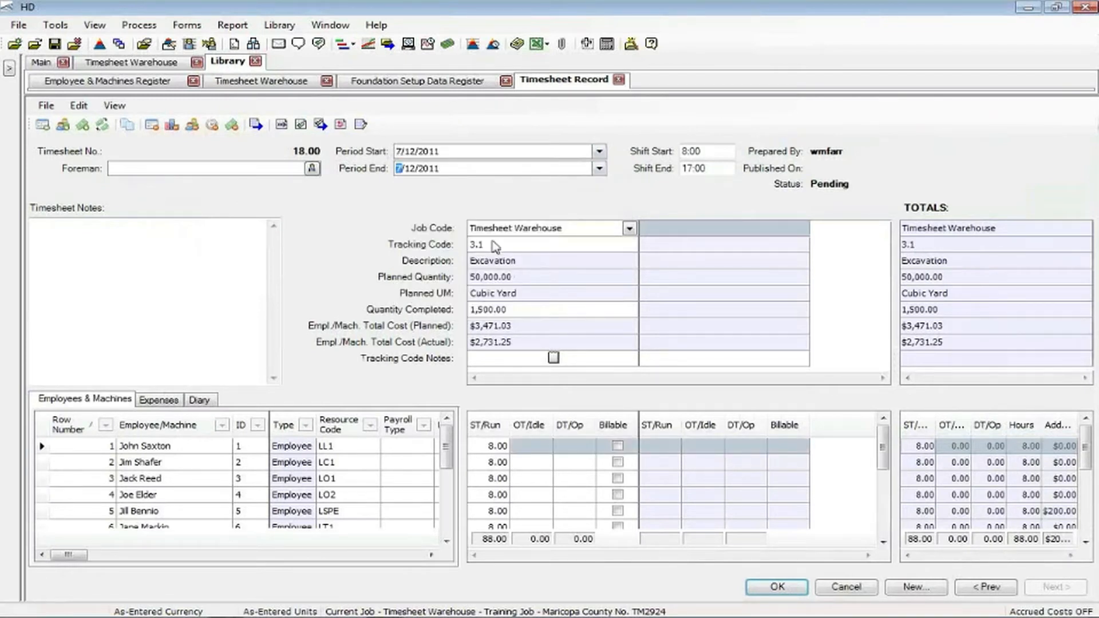
Set the Excavation quantity completed on the copied timesheet to 1,800.
click(519, 312)
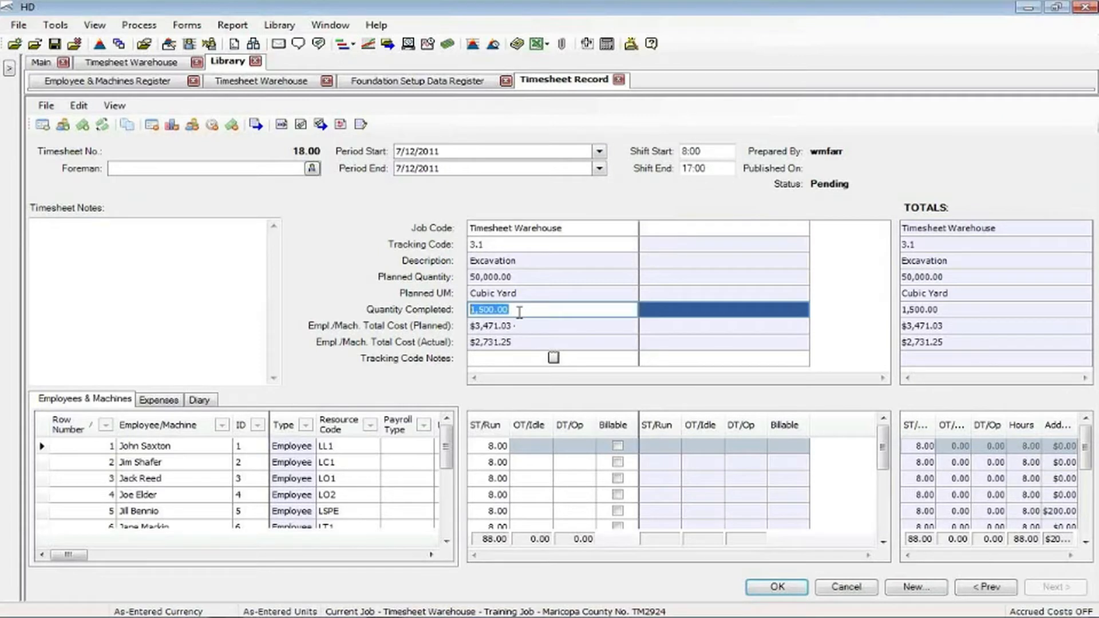
text(1800)
key(Return)
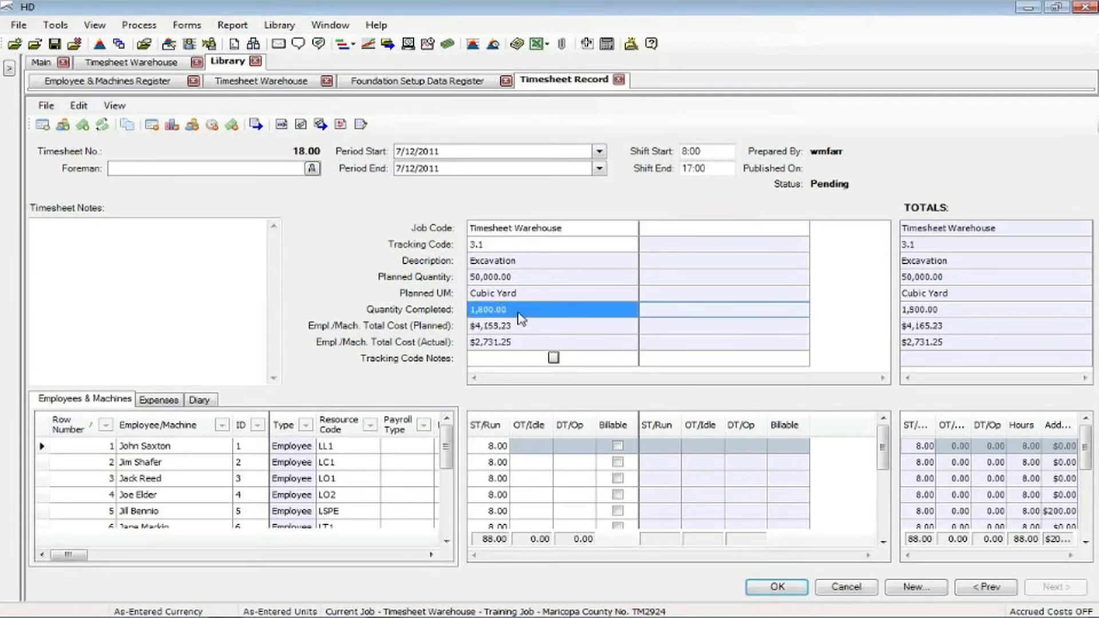
Enter 1 OT/Idle hour under Excavation for every employee and machine on the copied timesheet.
click(531, 445)
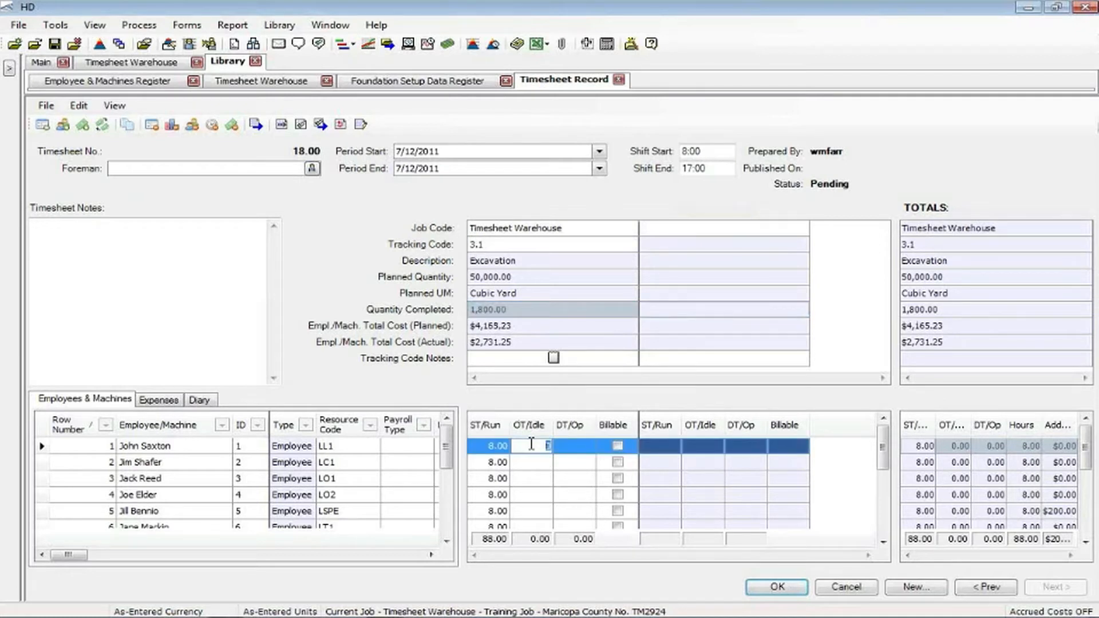
text(1)
key(Return)
text(1)
key(Return)
text(1)
key(Return)
text(1)
key(Return)
text(1)
key(Return)
text(1)
key(Return)
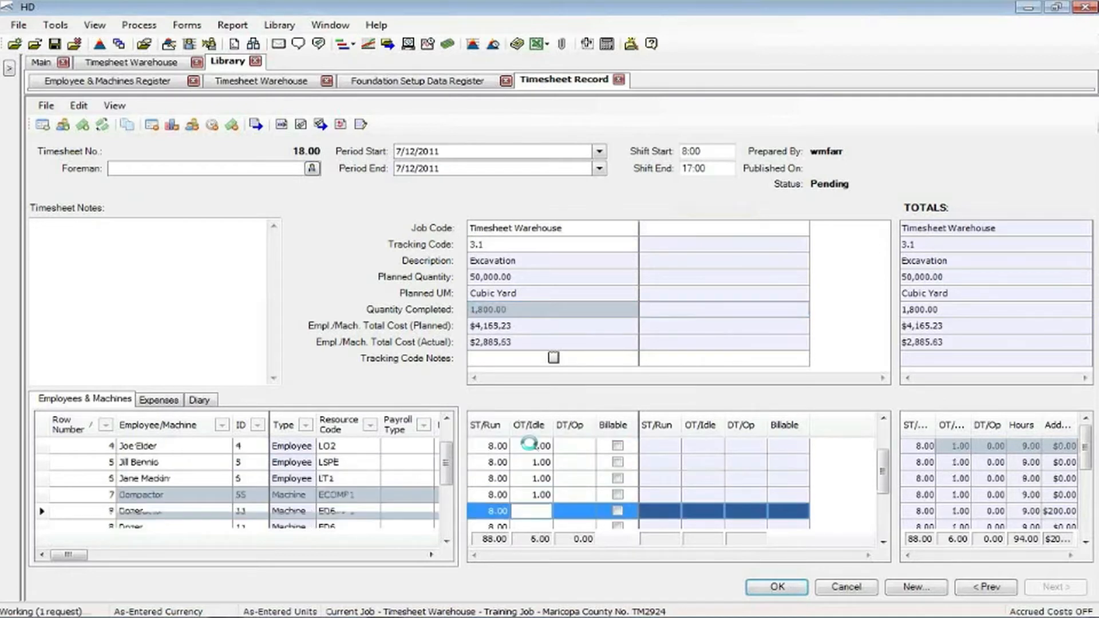
text(1)
key(Return)
text(1)
key(Return)
text(1)
key(Return)
text(1)
key(Return)
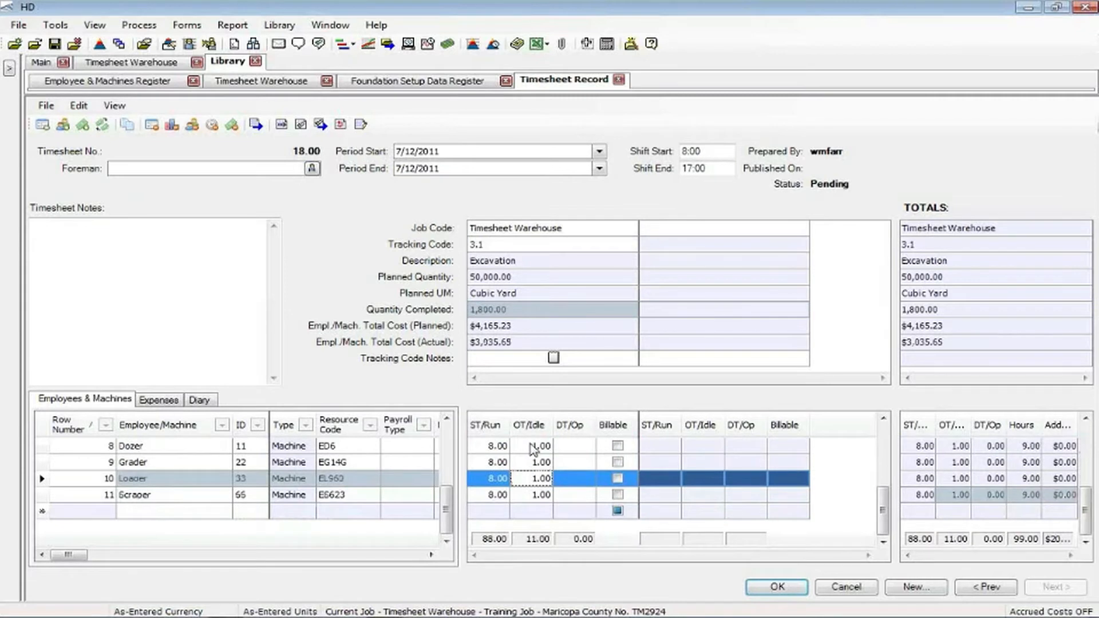
Add a second work column to timesheet 18.00 for the Timesheet Warehouse job with tracking code 3.2, Embankment.
scroll(534, 448, up, 3)
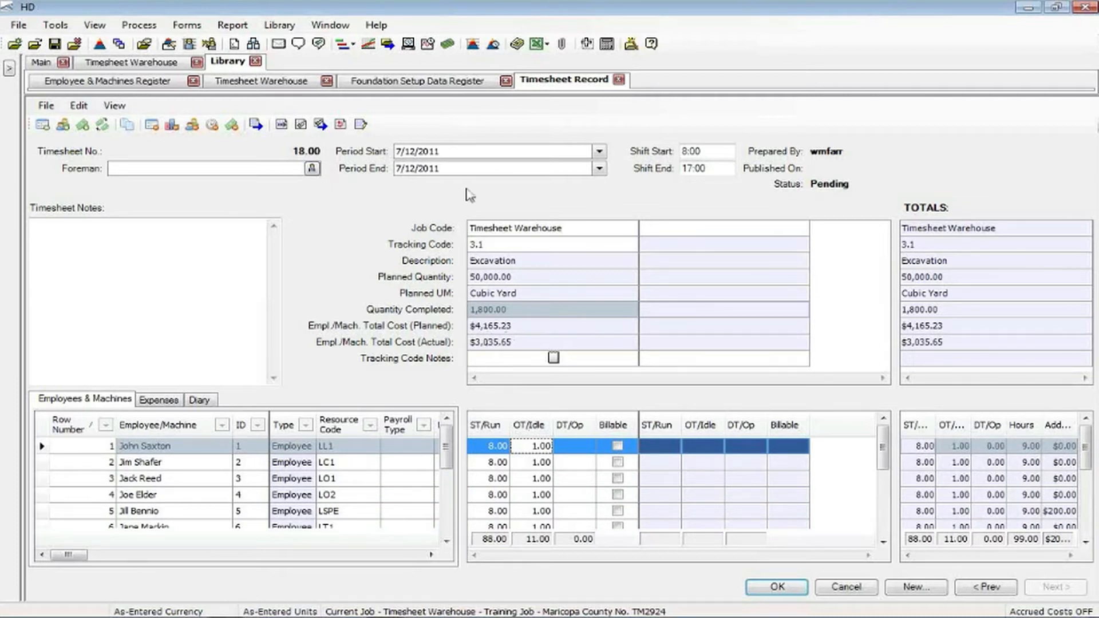
click(688, 235)
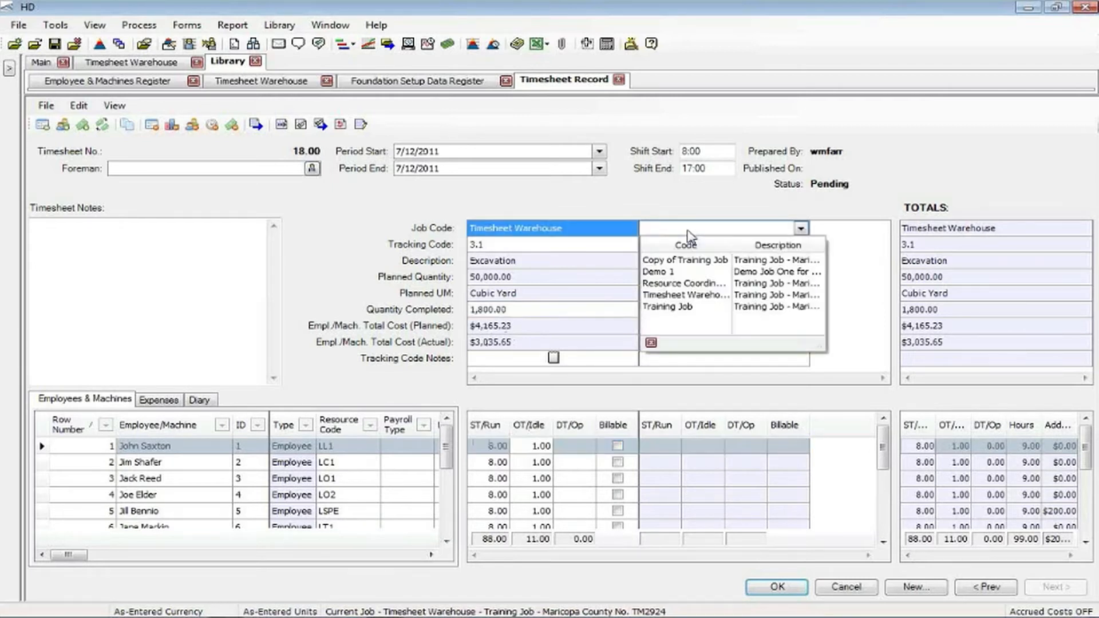
click(690, 296)
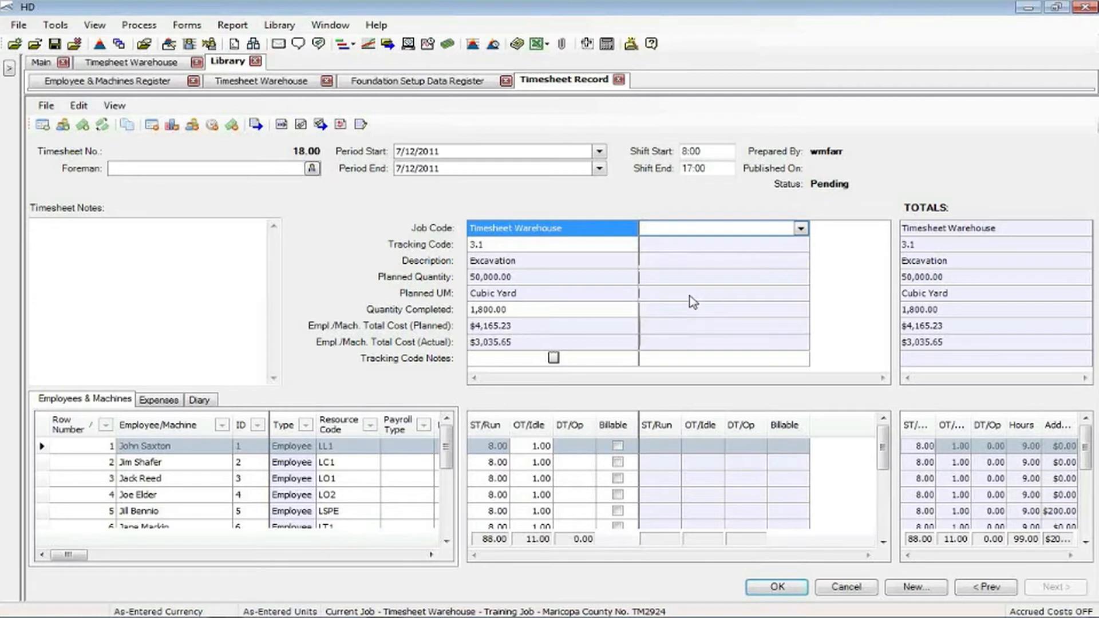
click(672, 262)
click(672, 246)
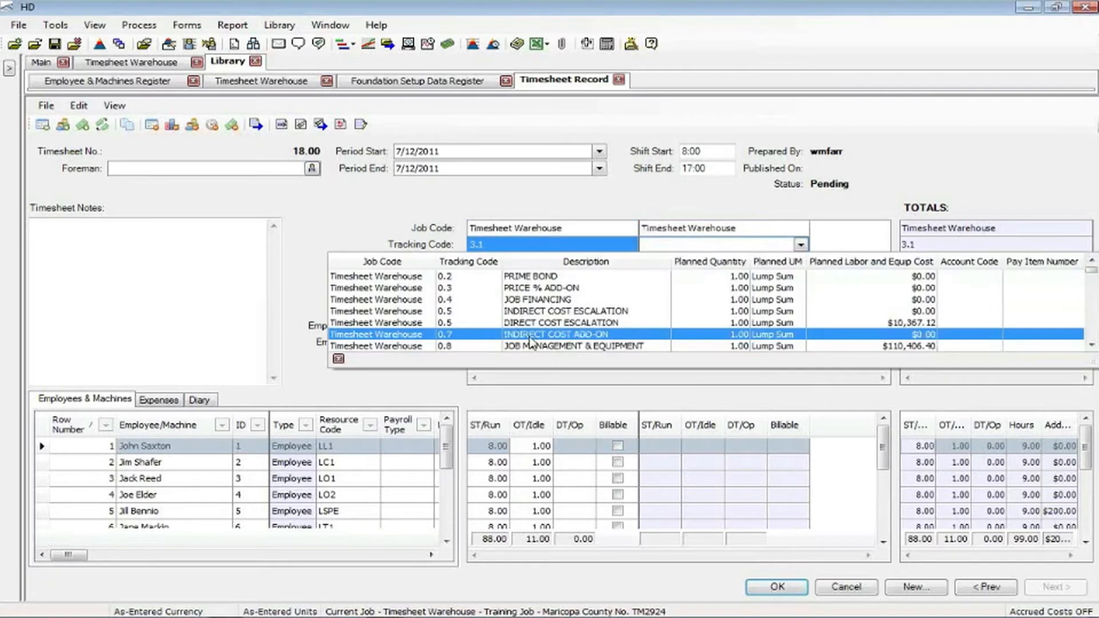
scroll(531, 342, down, 3)
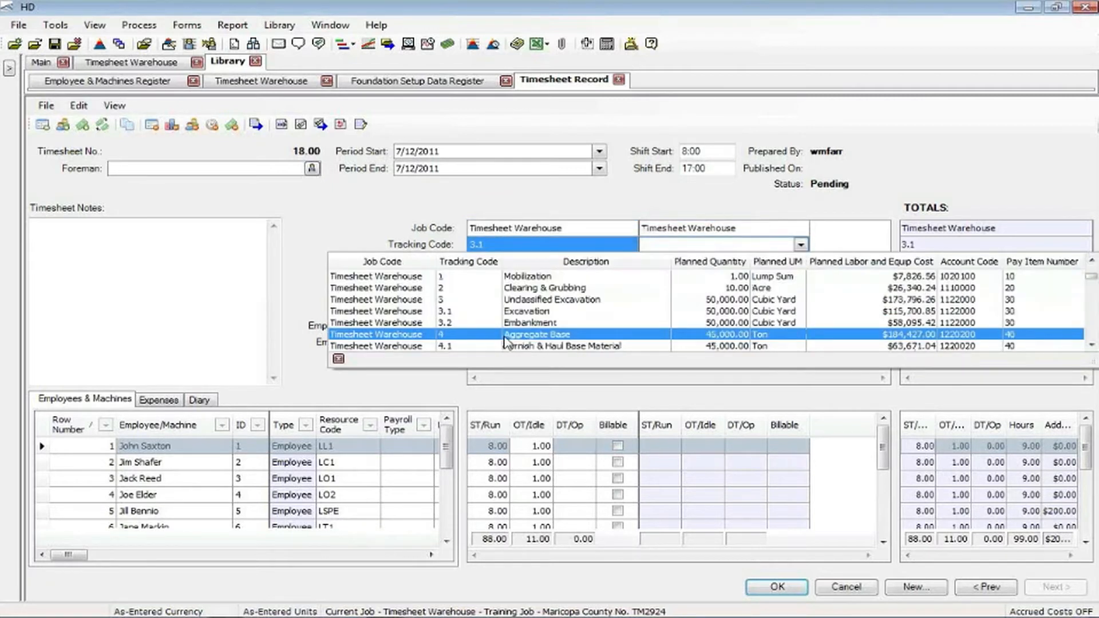
click(484, 323)
click(665, 265)
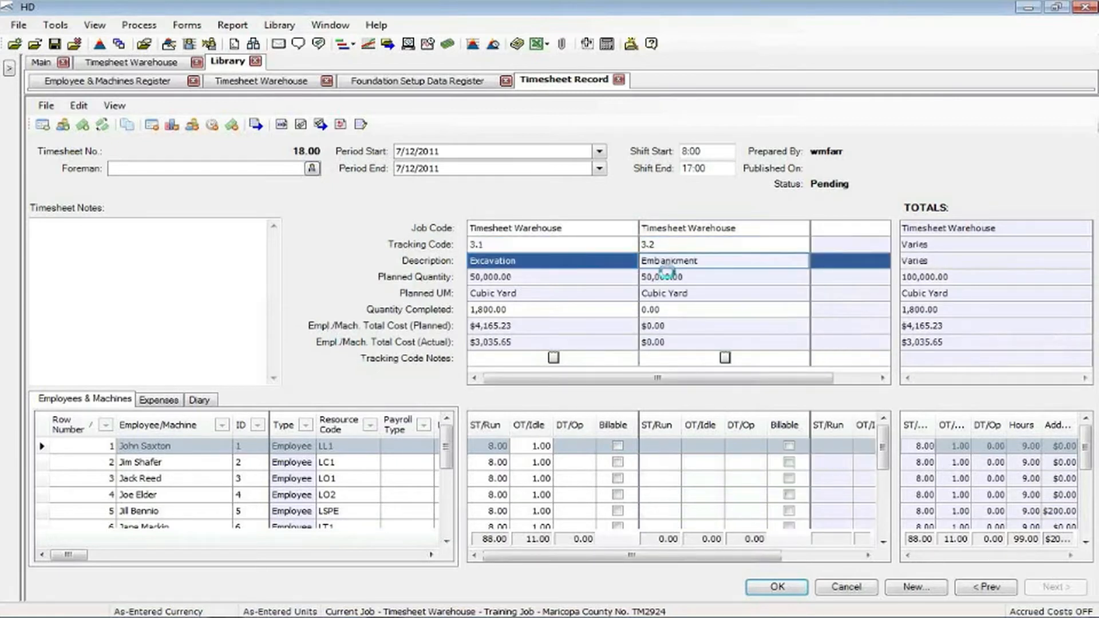
Set the Embankment quantity completed to 1,200.
click(675, 310)
key(BackSpace)
key(BackSpace)
key(BackSpace)
key(BackSpace)
text(1)
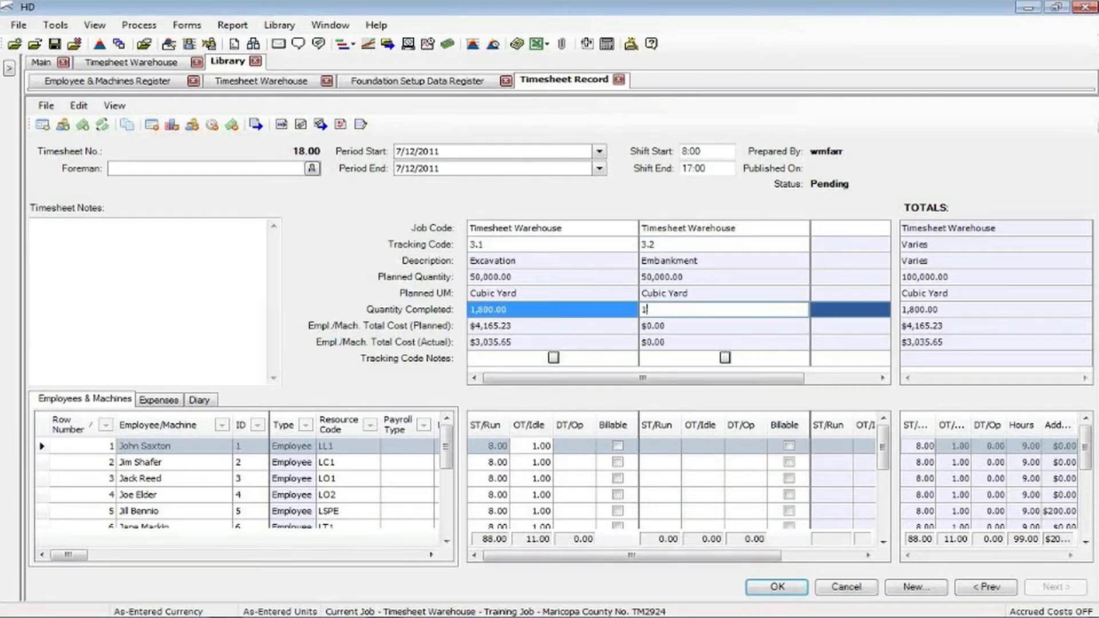
text(200)
key(Tab)
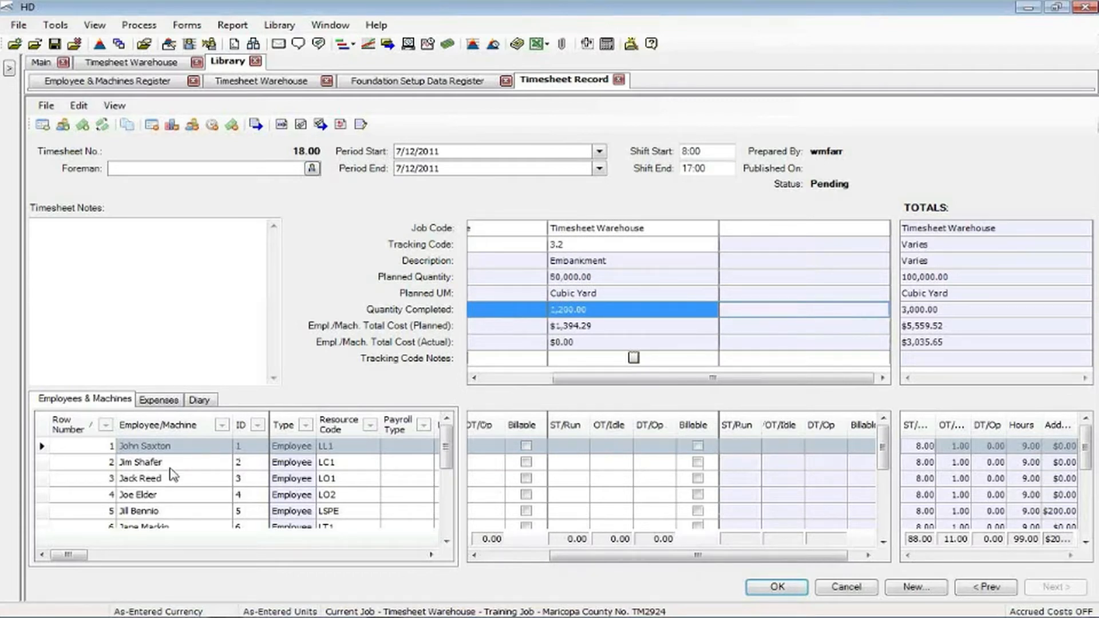
Enter 8 ST/Run hours under Embankment for every employee and machine.
click(574, 449)
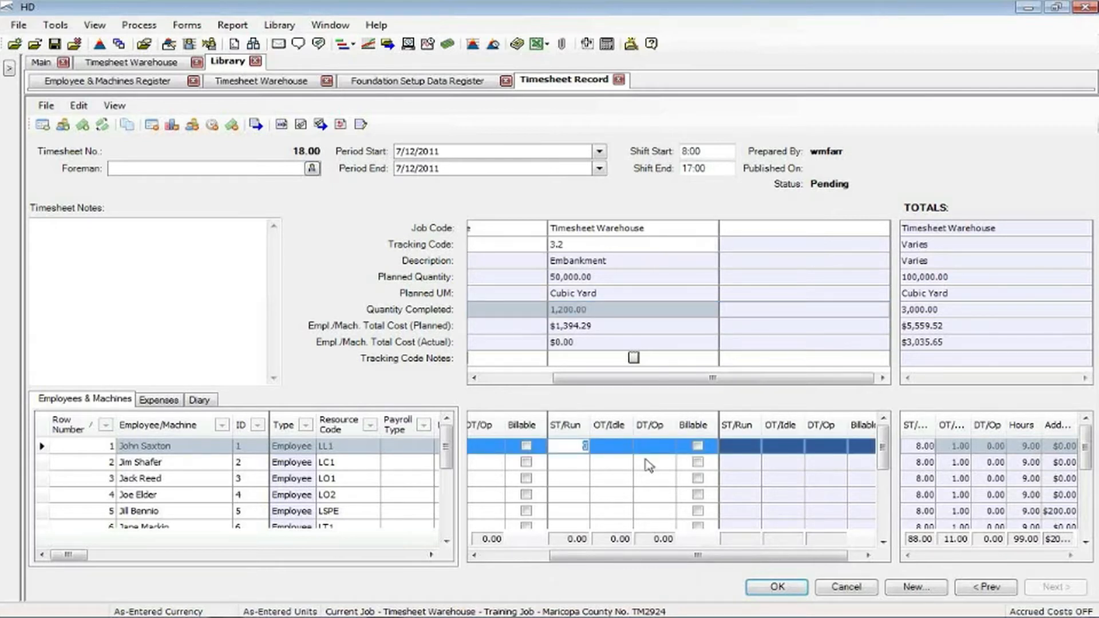
text(8)
key(Down)
text(8)
key(Down)
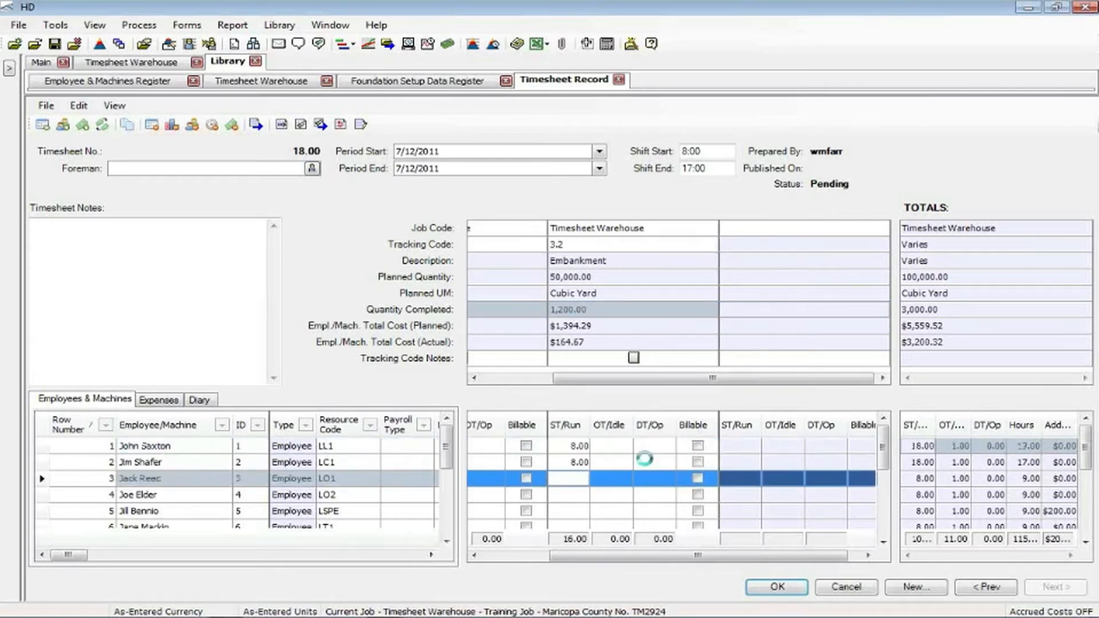
text(8)
key(Down)
text(8)
key(Down)
text(8)
key(Down)
text(8)
key(Down)
text(8)
key(Down)
text(8)
key(Down)
text(8)
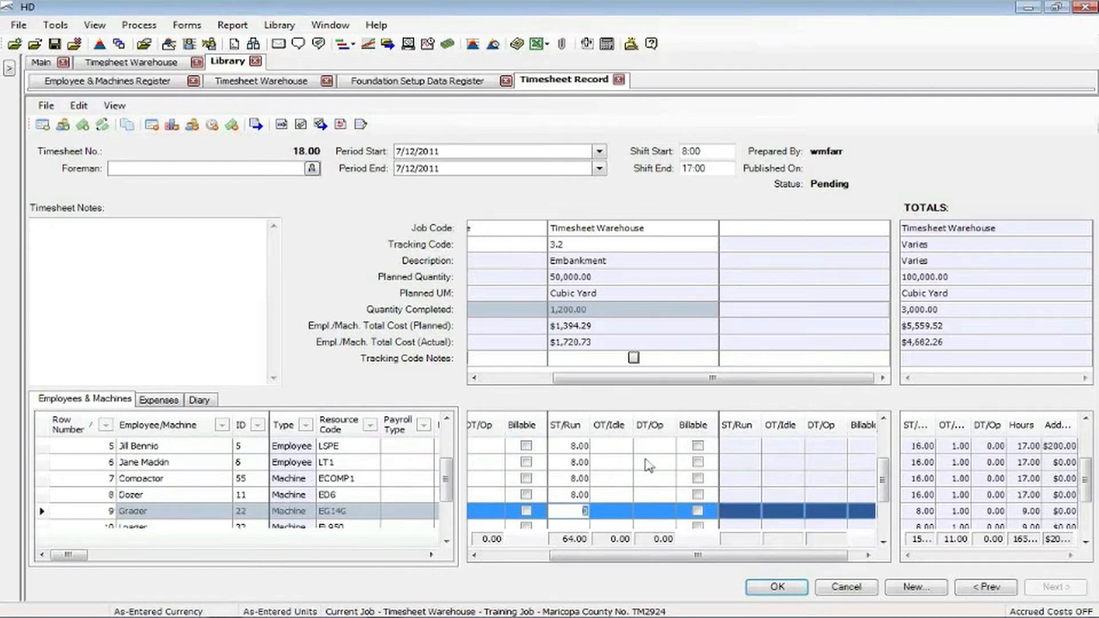
text(8)
key(Down)
text(8)
key(Down)
text(8)
key(Down)
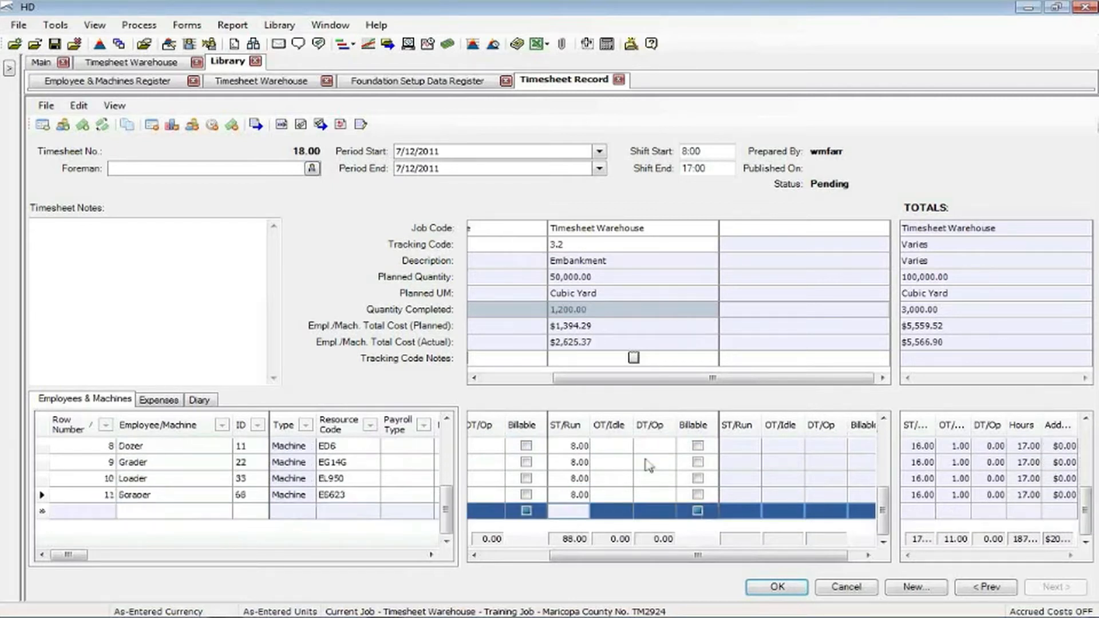
Clear the Embankment ST/Run hours for the Dozer, Grader, Loader and Scraper, keeping the Compactor's hours.
click(581, 493)
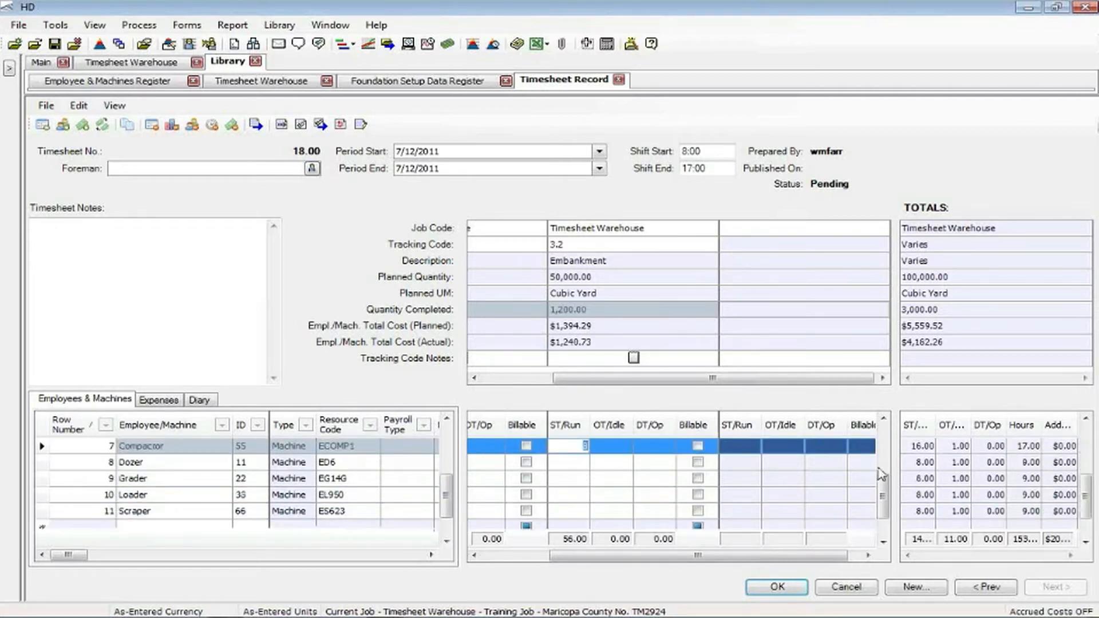
drag(881, 475, 890, 436)
click(586, 445)
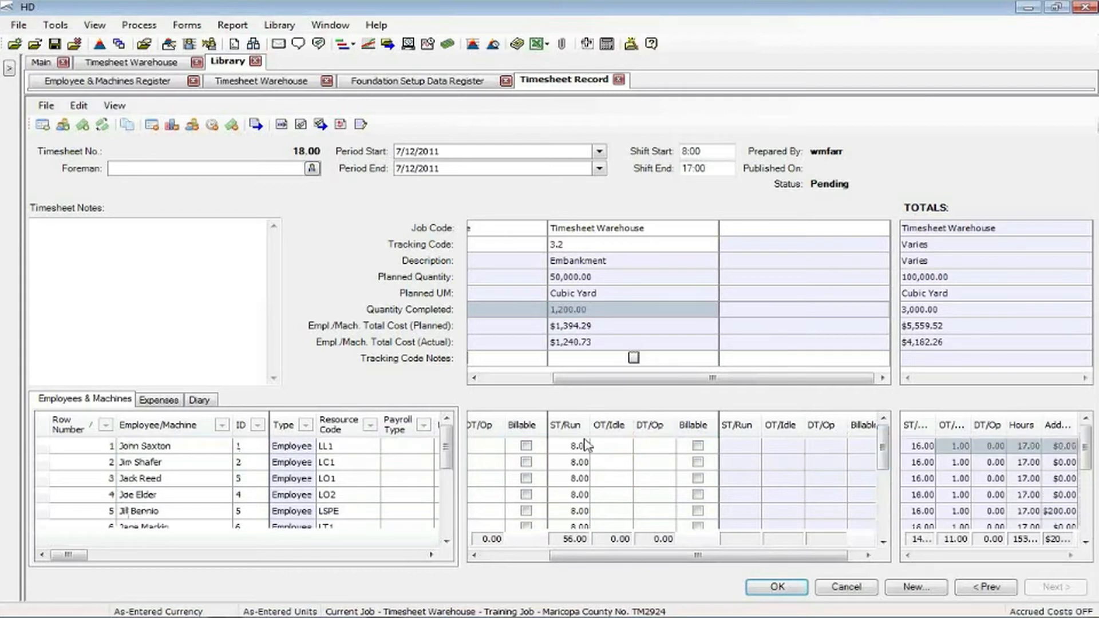
drag(566, 377, 469, 382)
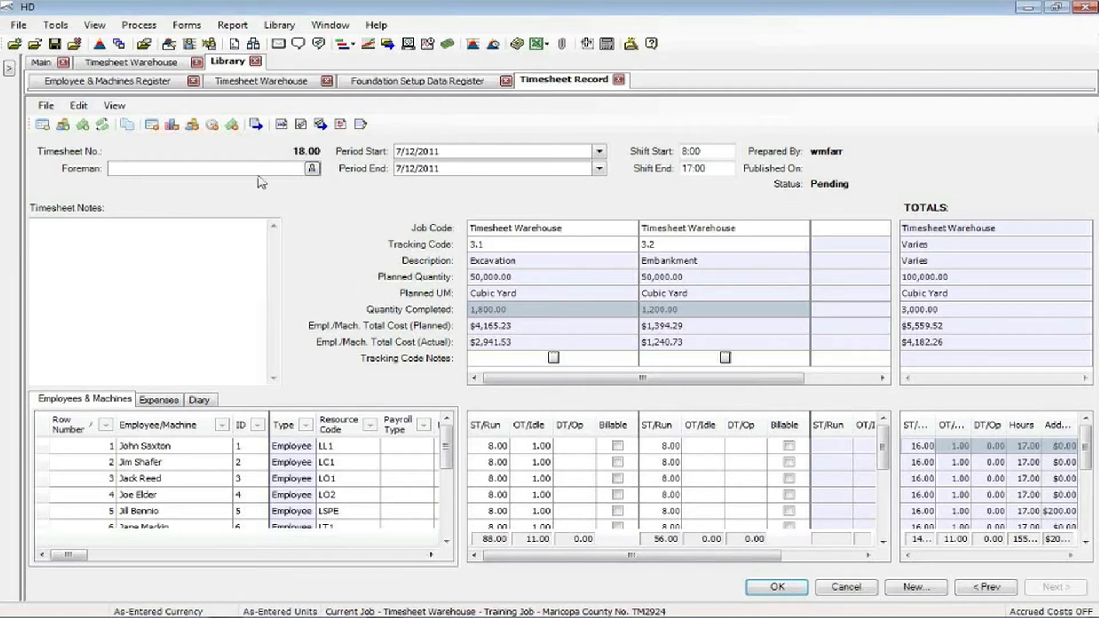
Switch the timesheet layout to show tracking codes as tabs instead of columns.
click(114, 106)
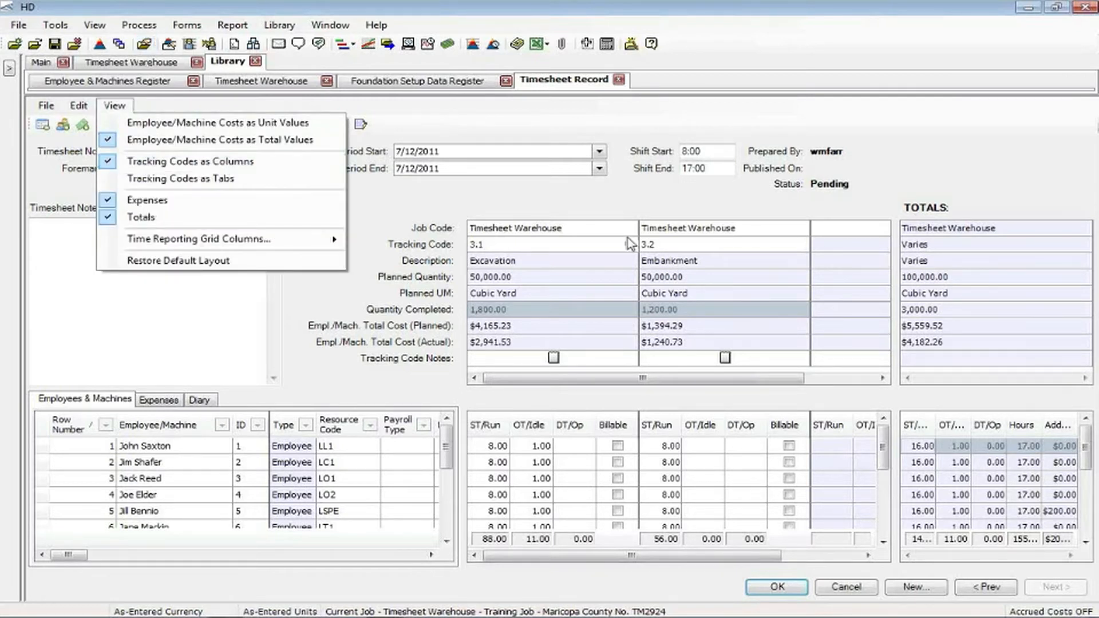
click(615, 383)
drag(615, 382, 604, 321)
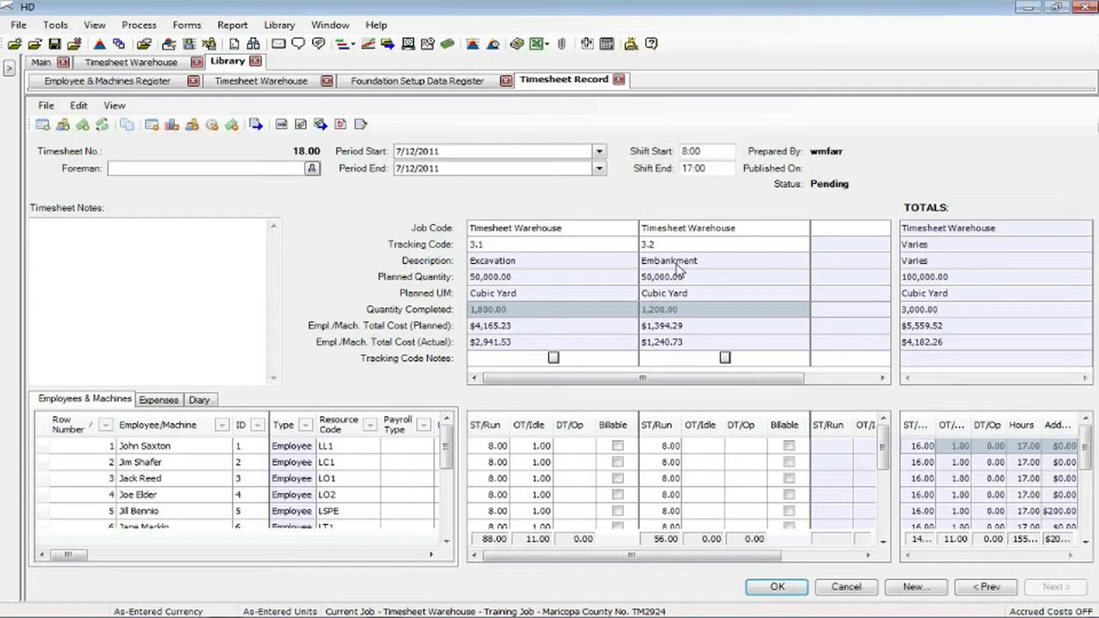
drag(689, 378, 584, 385)
click(115, 106)
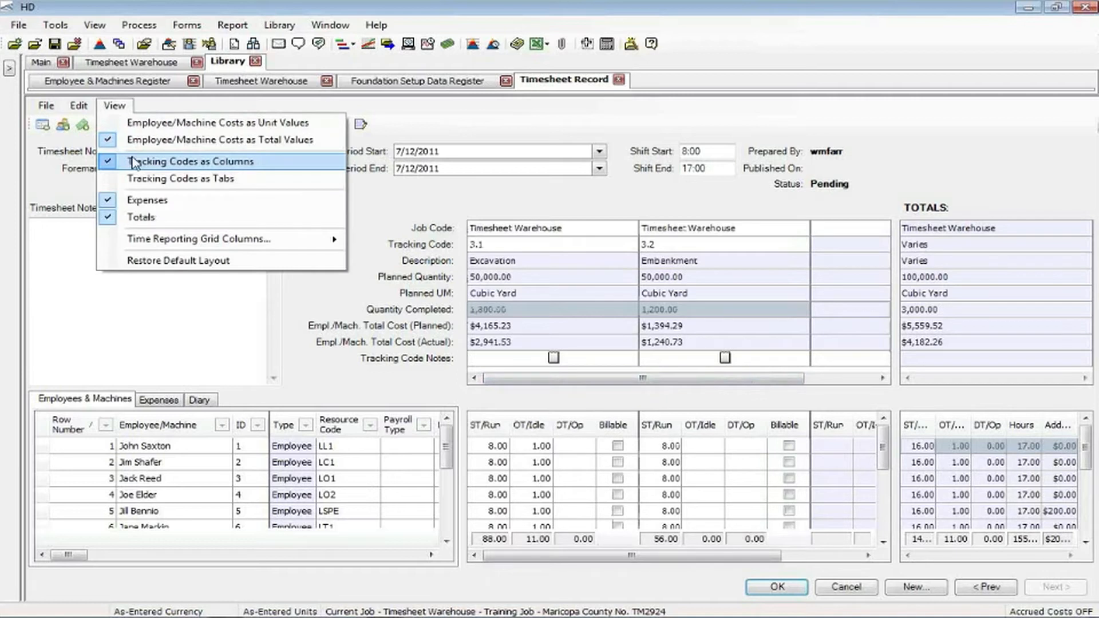
click(258, 179)
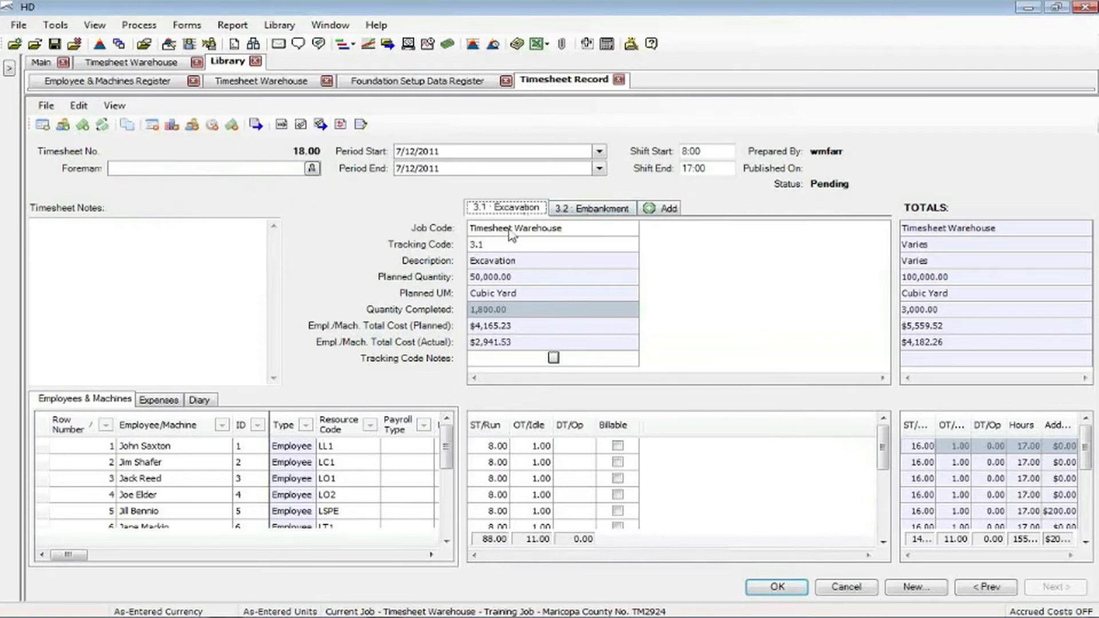
Compare the quantities and crew hours recorded under tracking codes 3.1 Excavation and 3.2 Embankment.
key(Right)
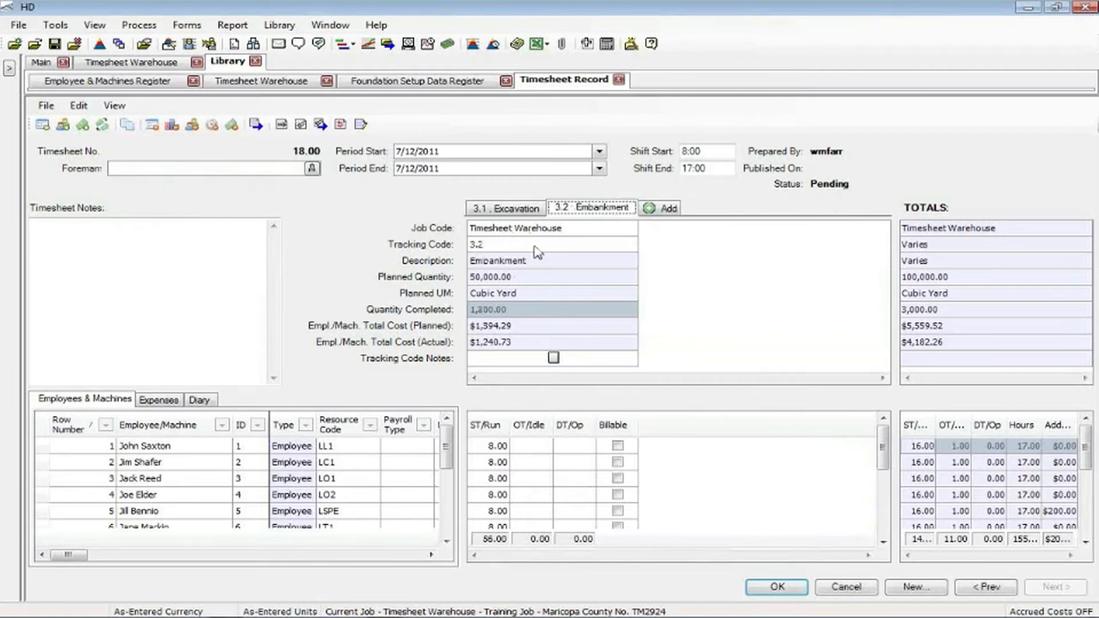
click(517, 213)
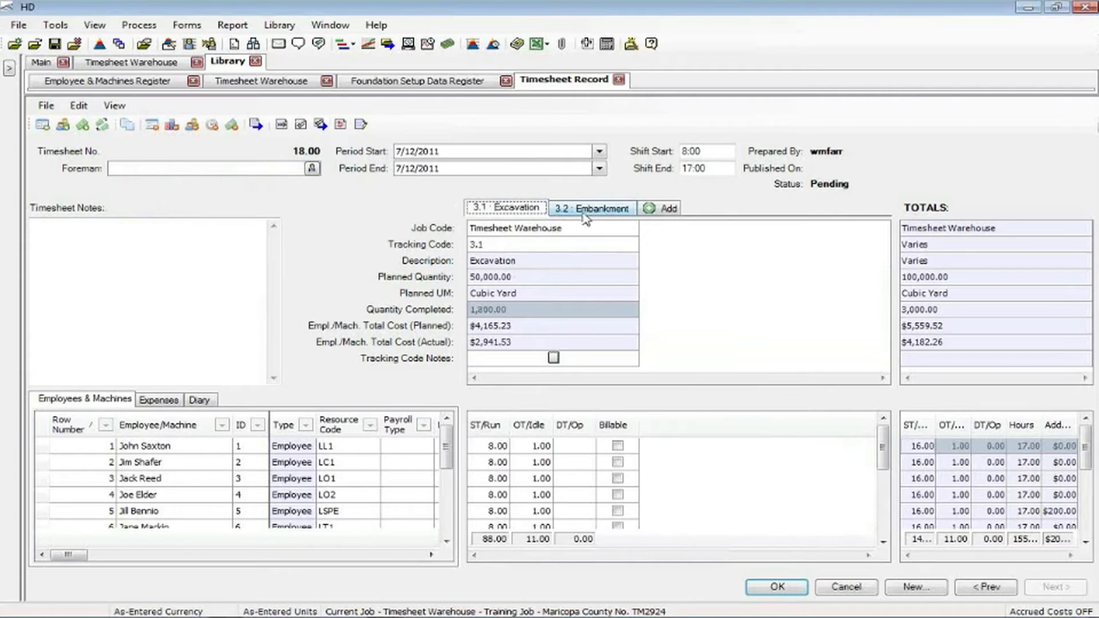
click(517, 209)
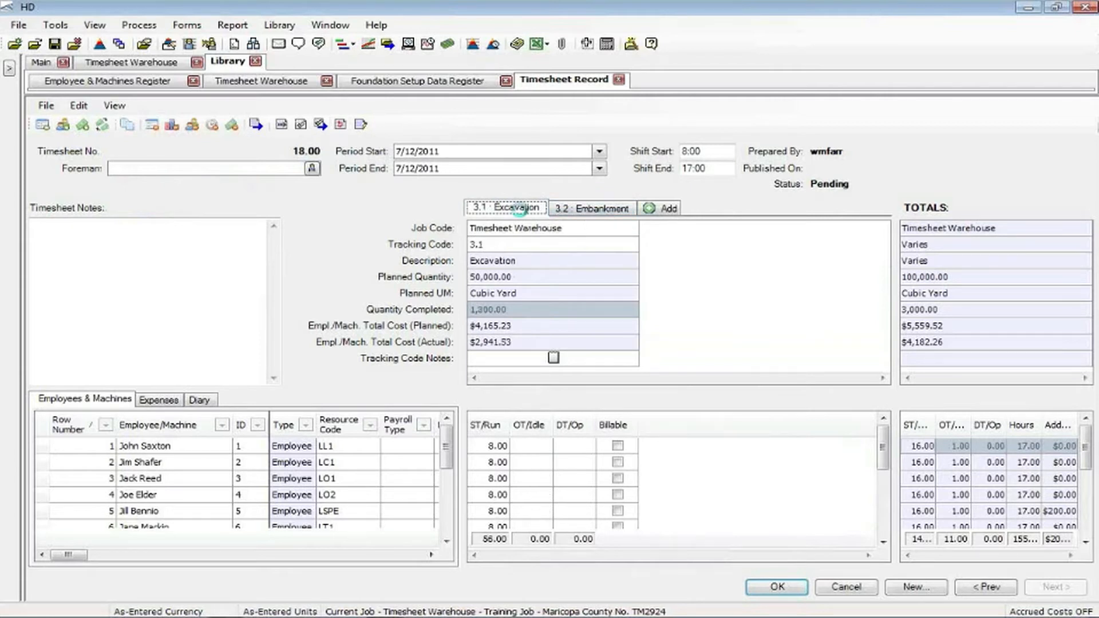
click(590, 211)
click(529, 210)
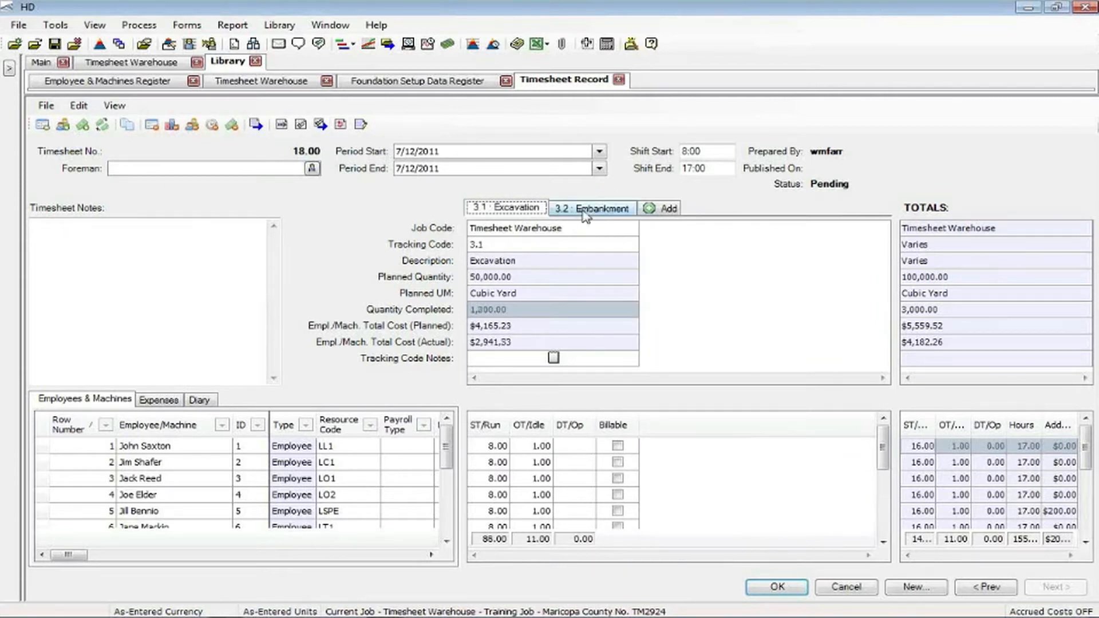
click(585, 210)
click(533, 212)
Hide the timesheet's Totals section and the Billable column of the time reporting grid.
click(114, 106)
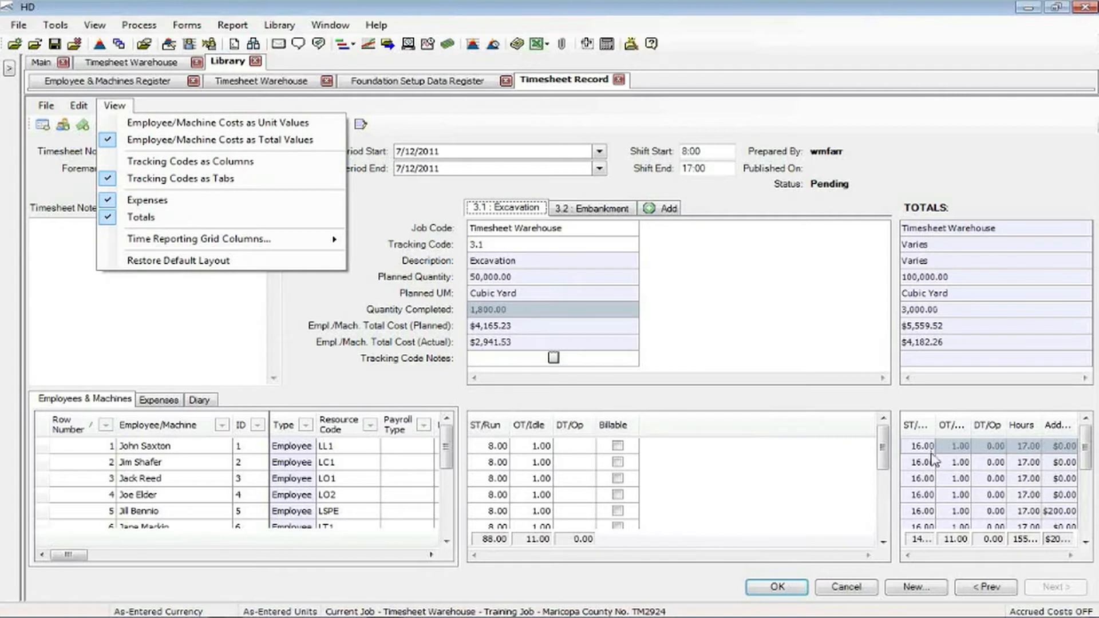
click(163, 222)
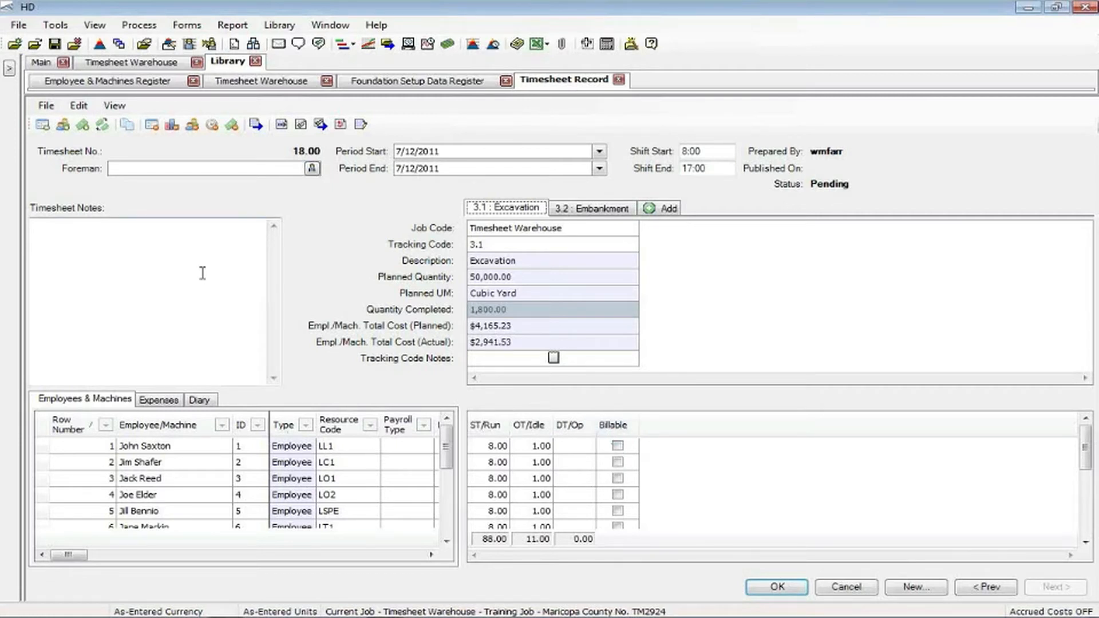
click(121, 108)
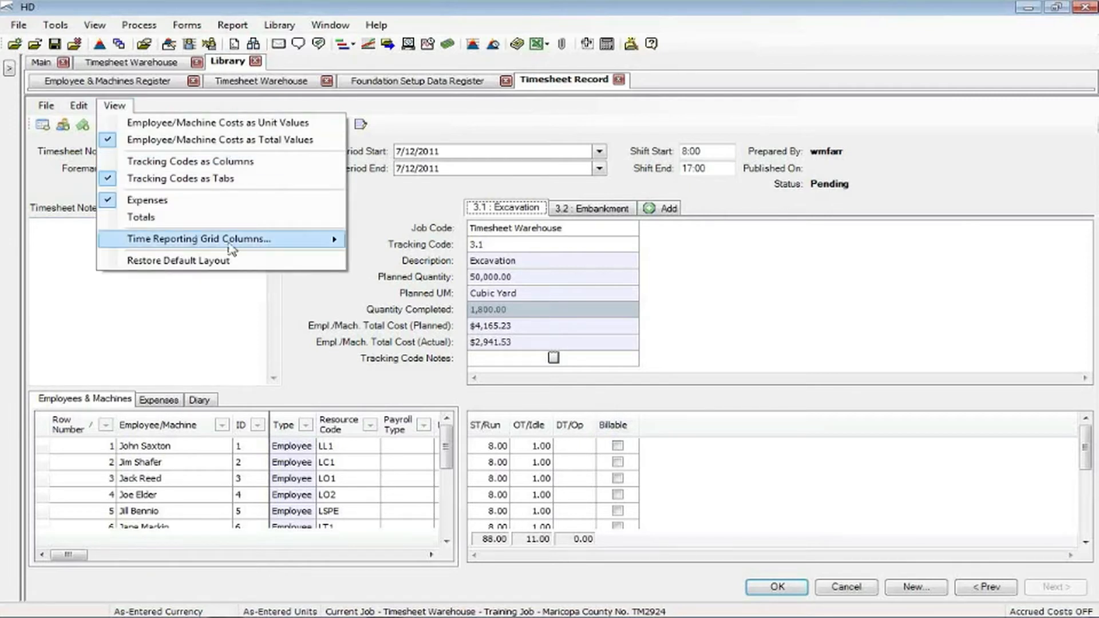
mouse_move(289, 243)
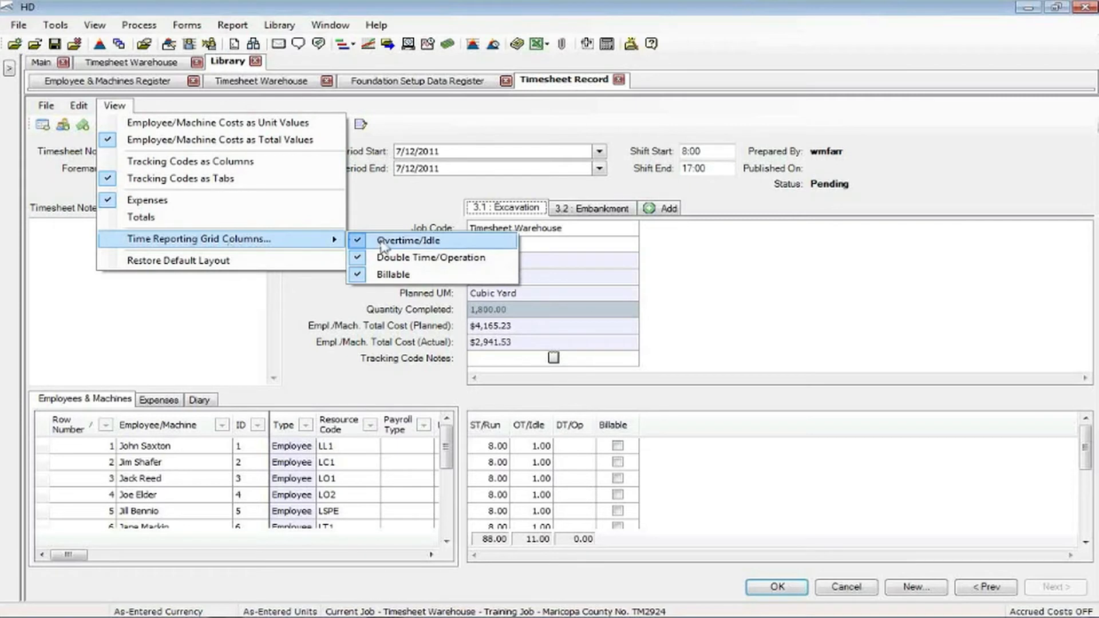
click(421, 279)
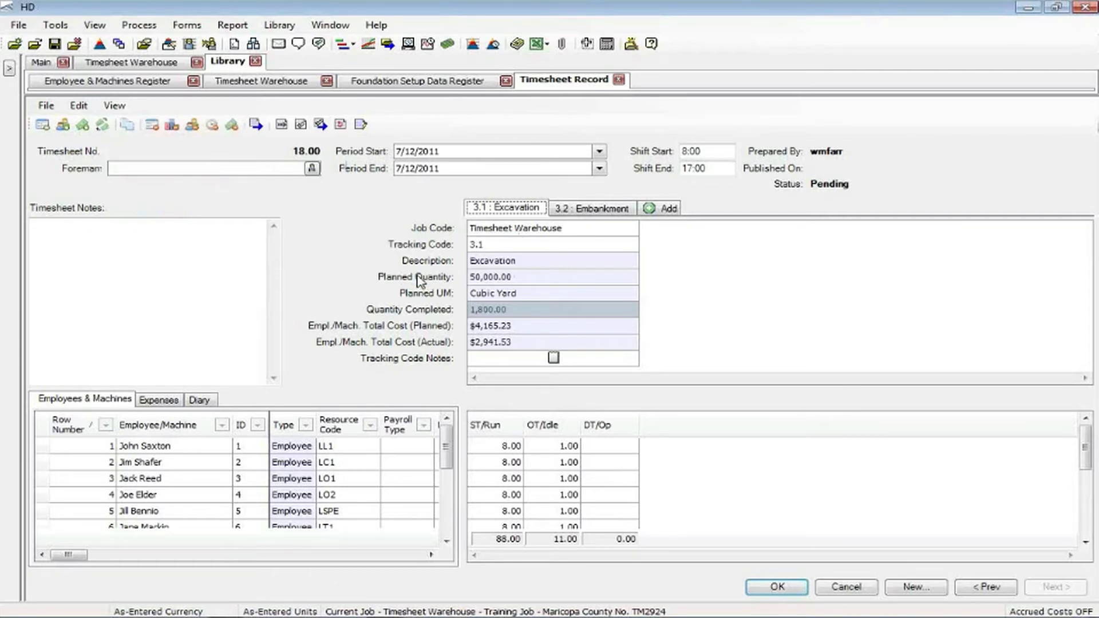
Hide the Double Time/Operation column of the time reporting grid.
click(115, 108)
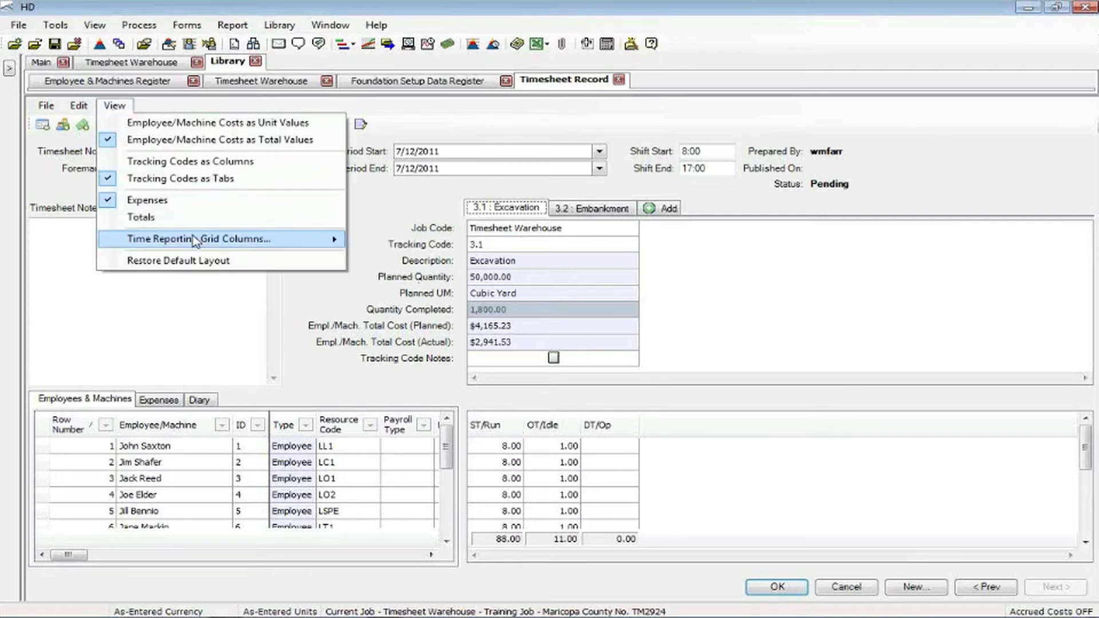
mouse_move(194, 239)
click(393, 258)
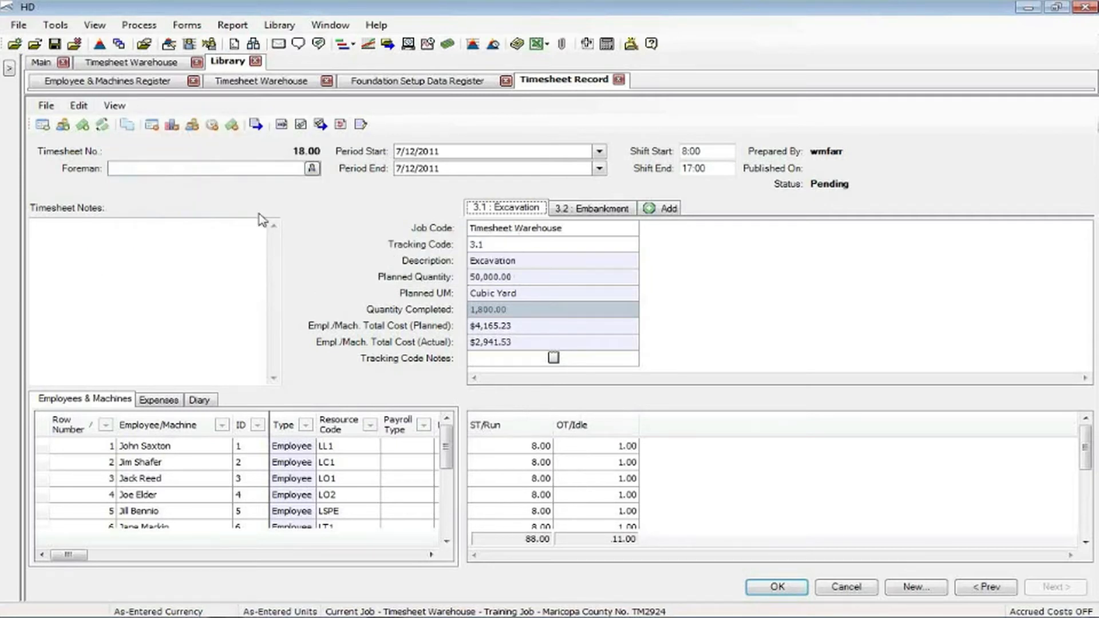
Examine the Timesheet Notes area and the Diary's tags and Status Notes on timesheet 18.00.
click(114, 106)
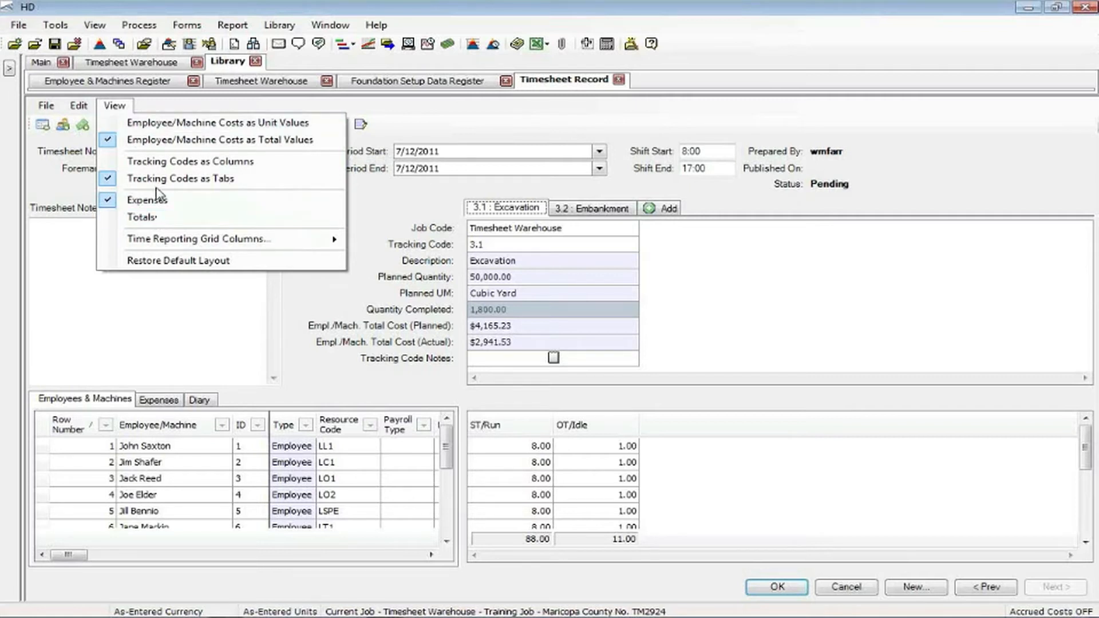
click(105, 233)
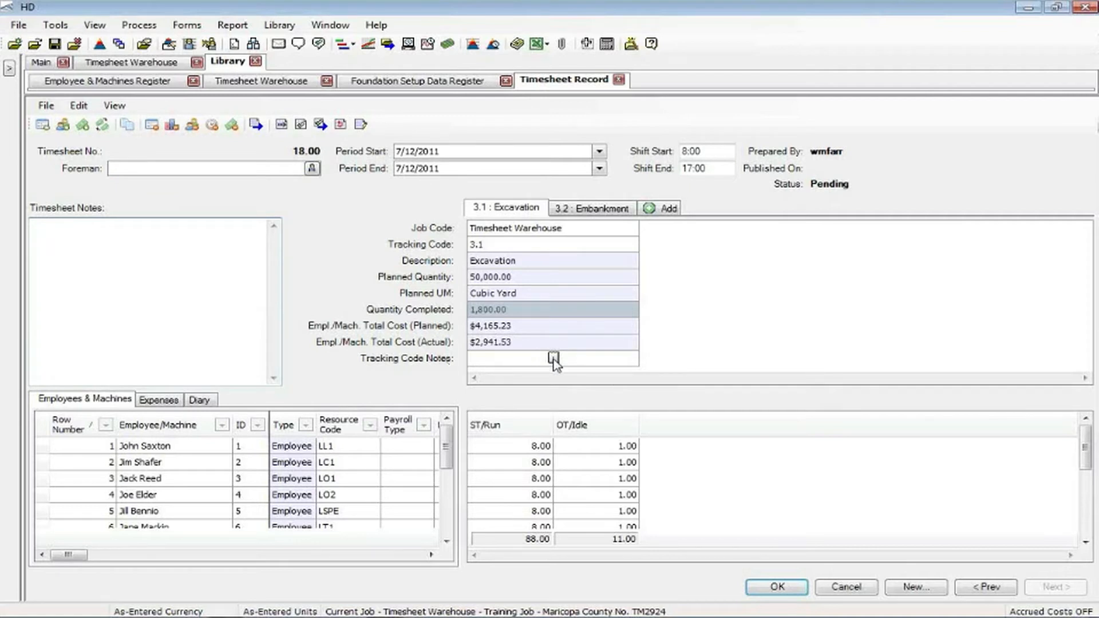
click(198, 403)
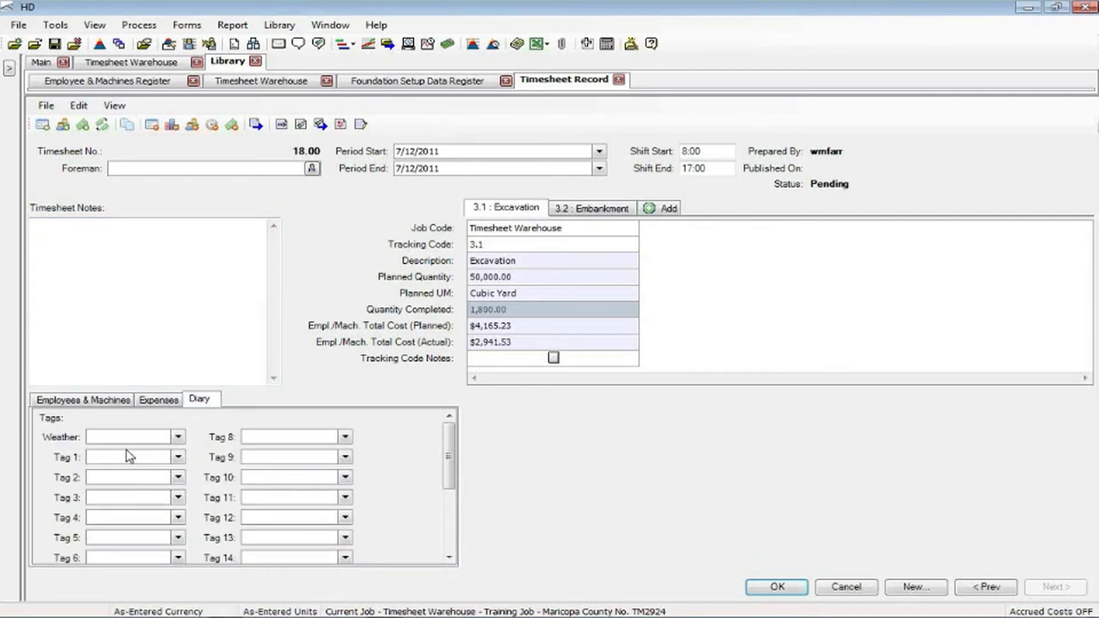
drag(452, 448, 450, 512)
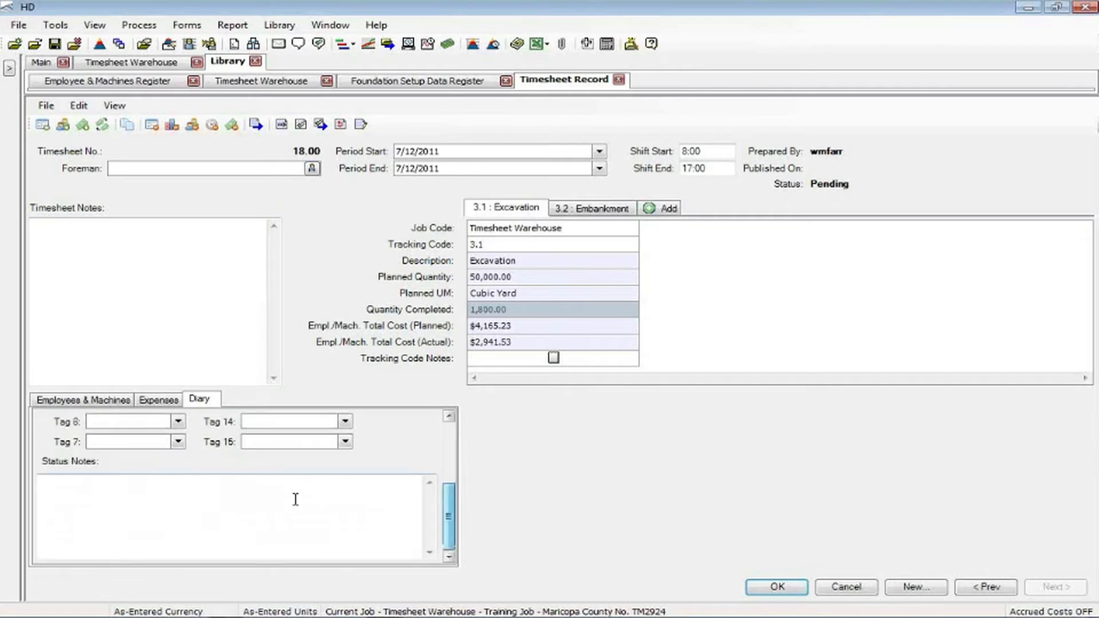
click(80, 493)
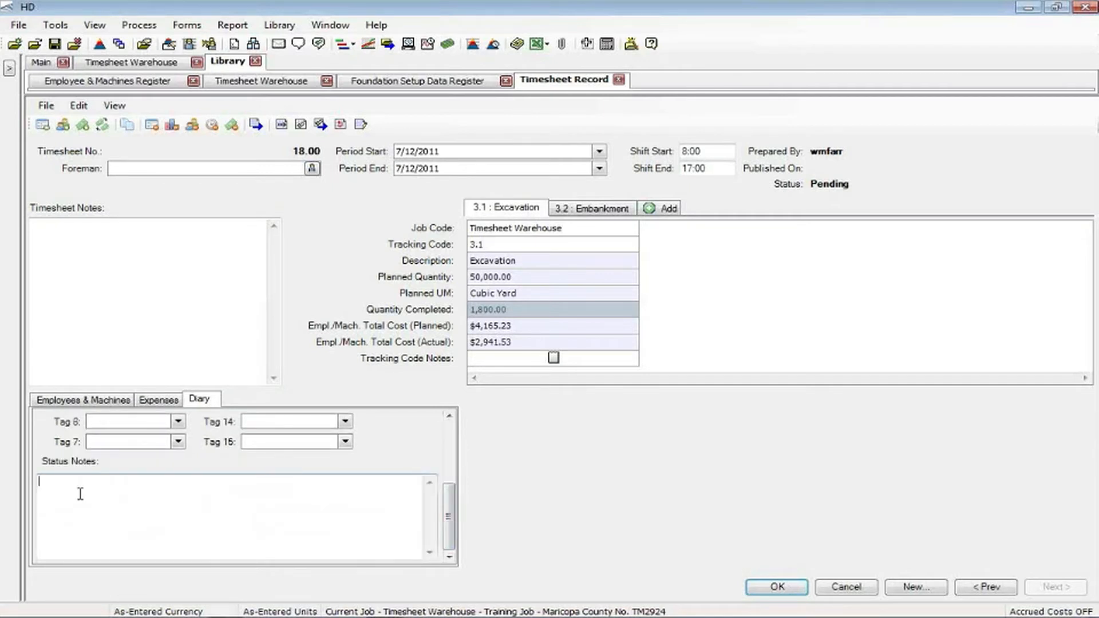
Exclude Owned Equipment and Rented Equipment from the accrued cost categories and turn on the display of accrued costs.
click(163, 404)
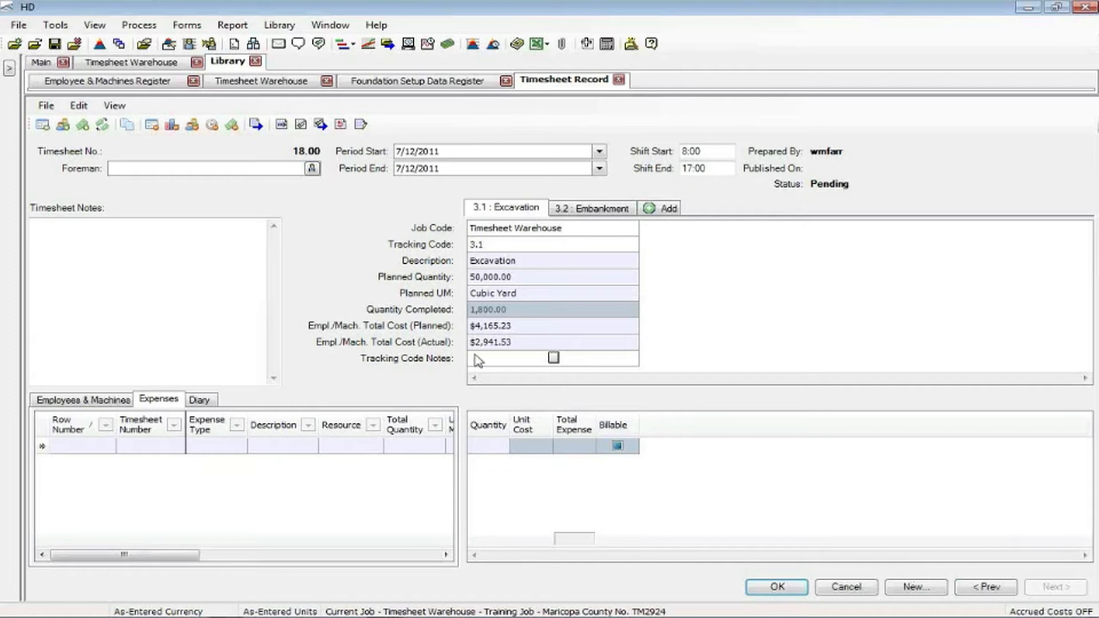
click(91, 27)
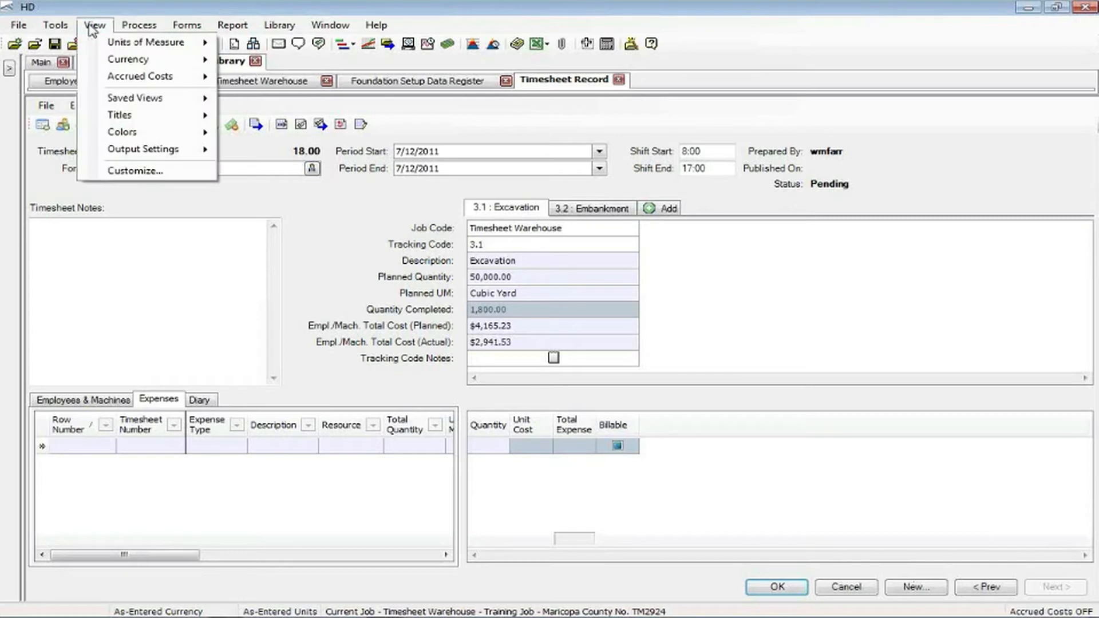
mouse_move(164, 80)
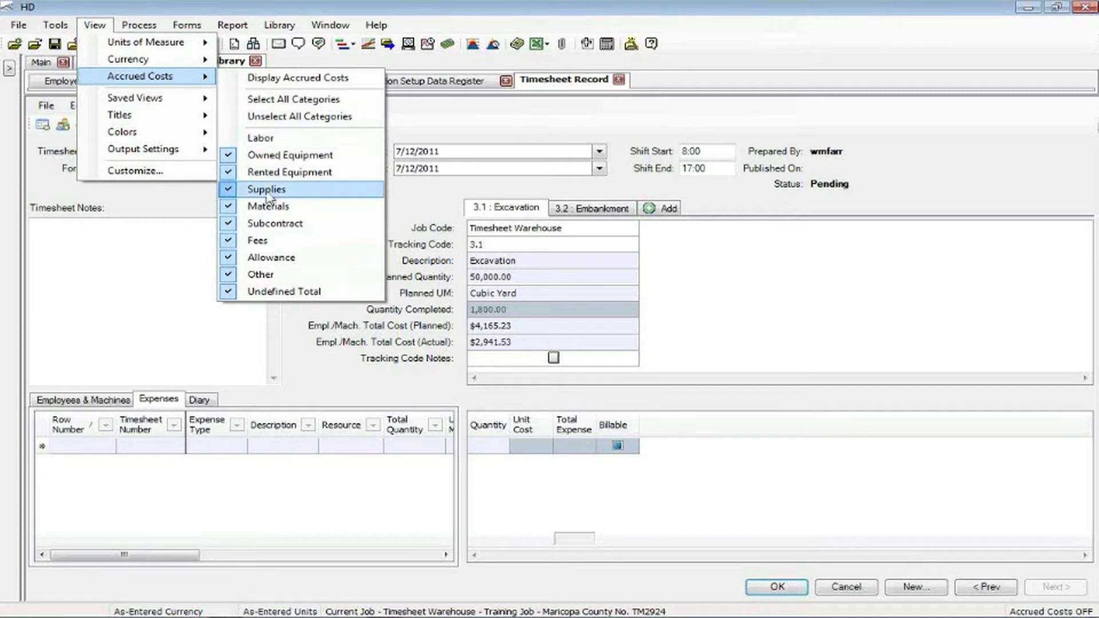
click(227, 157)
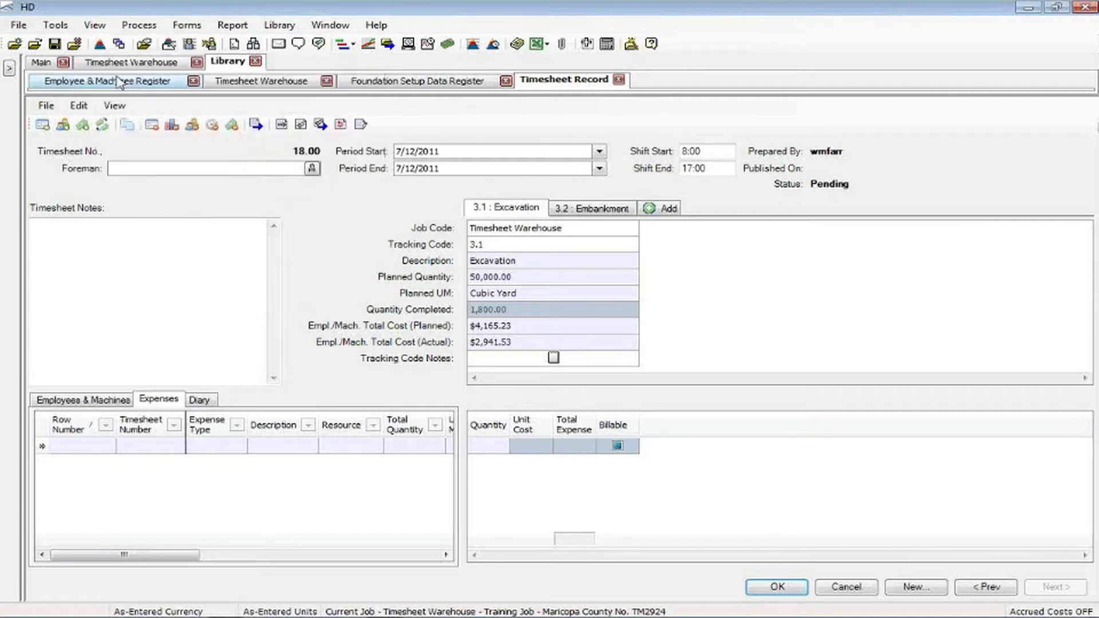
click(116, 105)
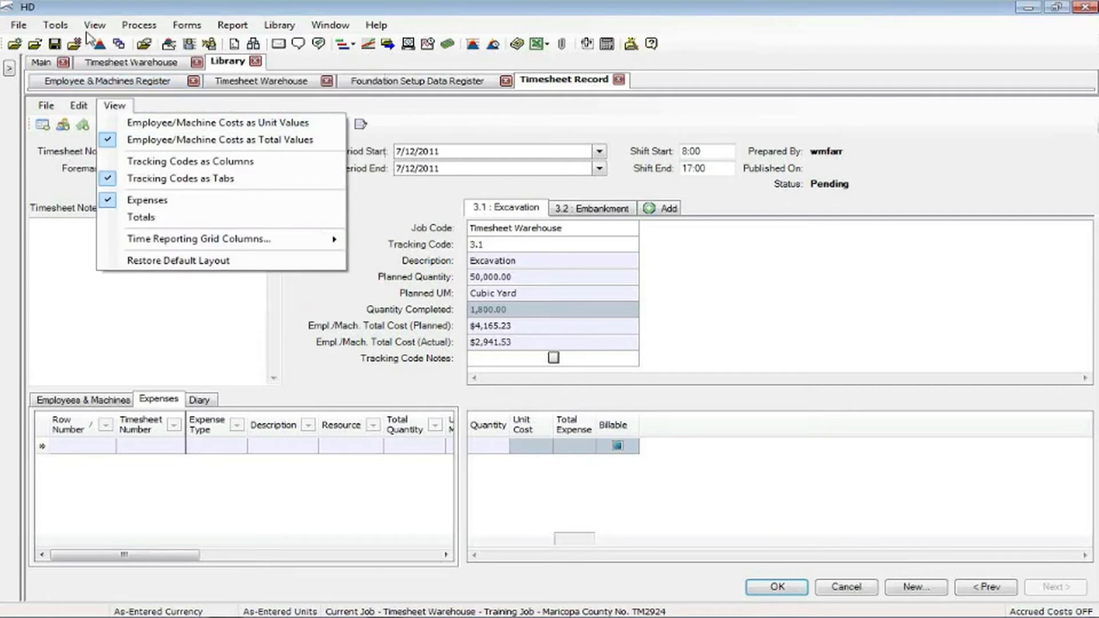
click(93, 26)
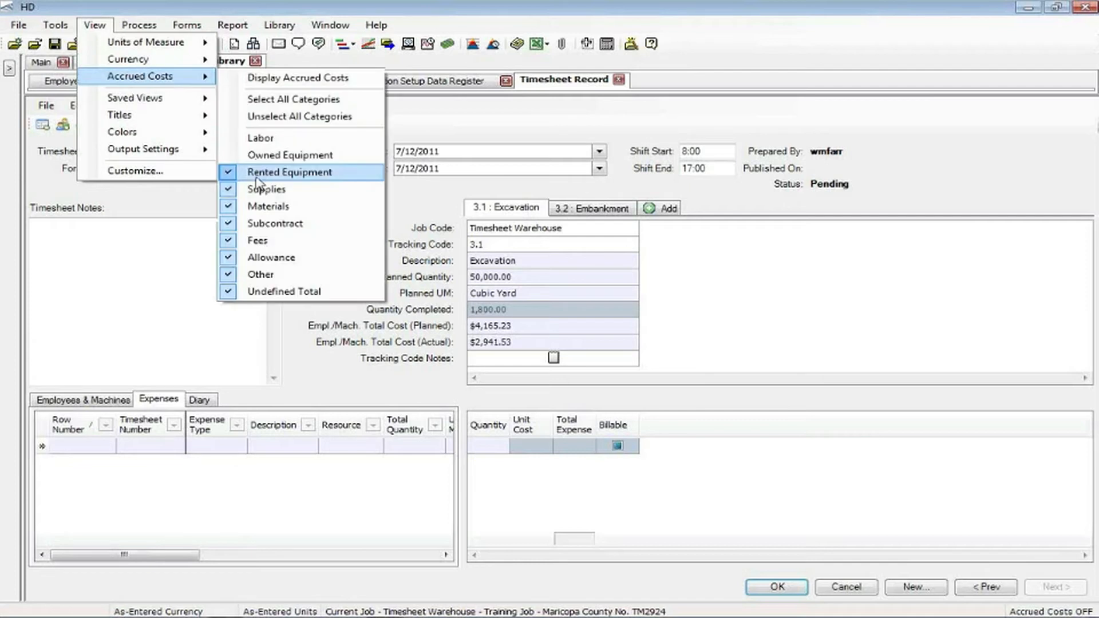
click(256, 178)
click(94, 25)
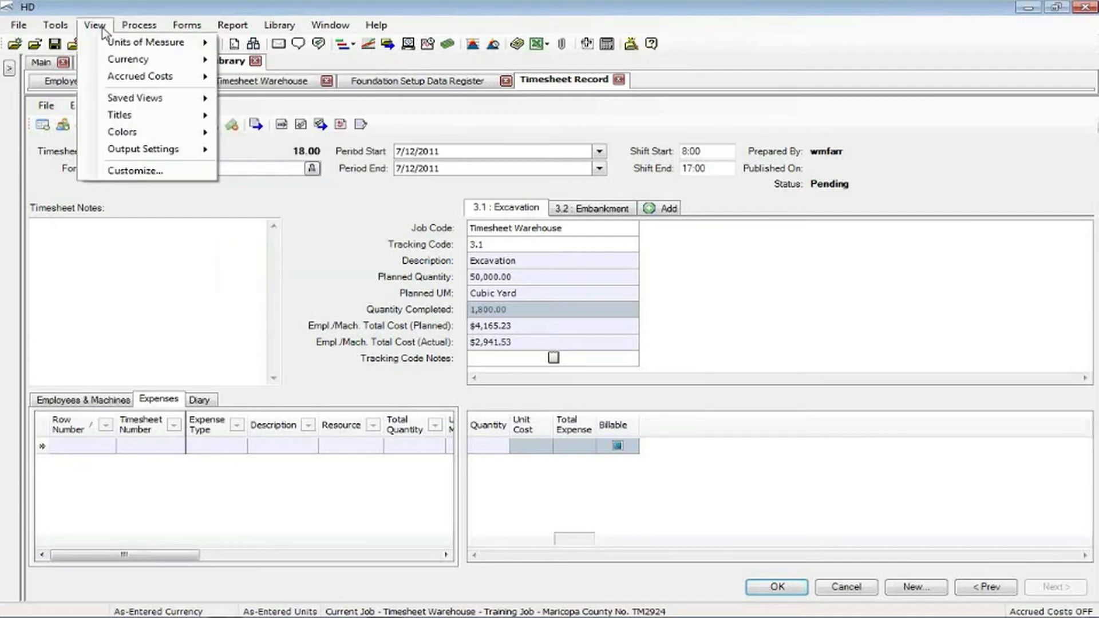
mouse_move(168, 84)
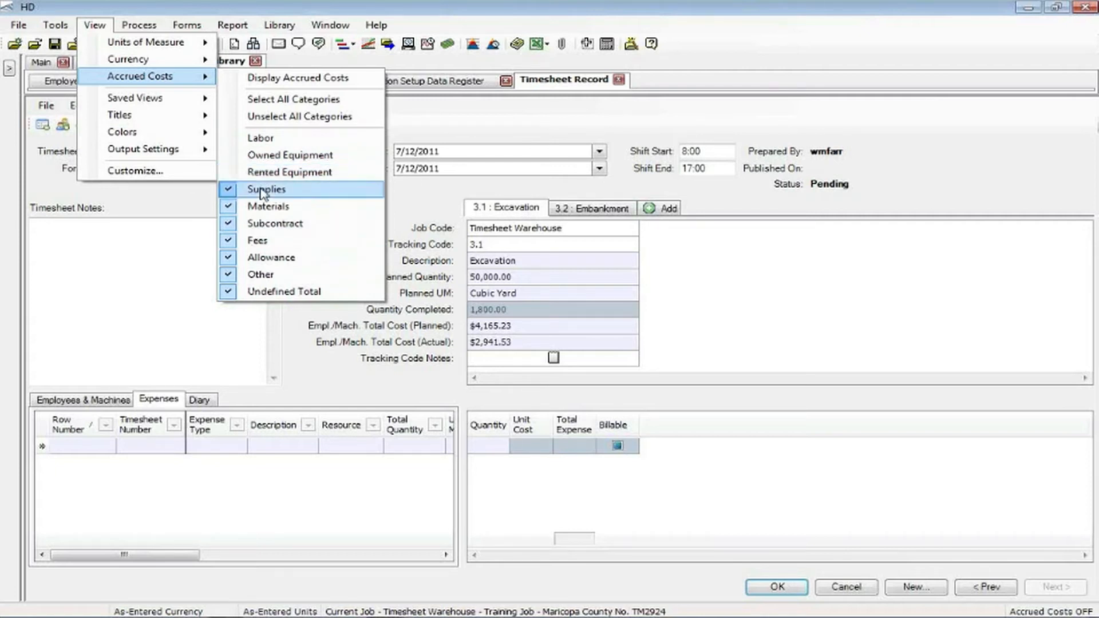
click(295, 81)
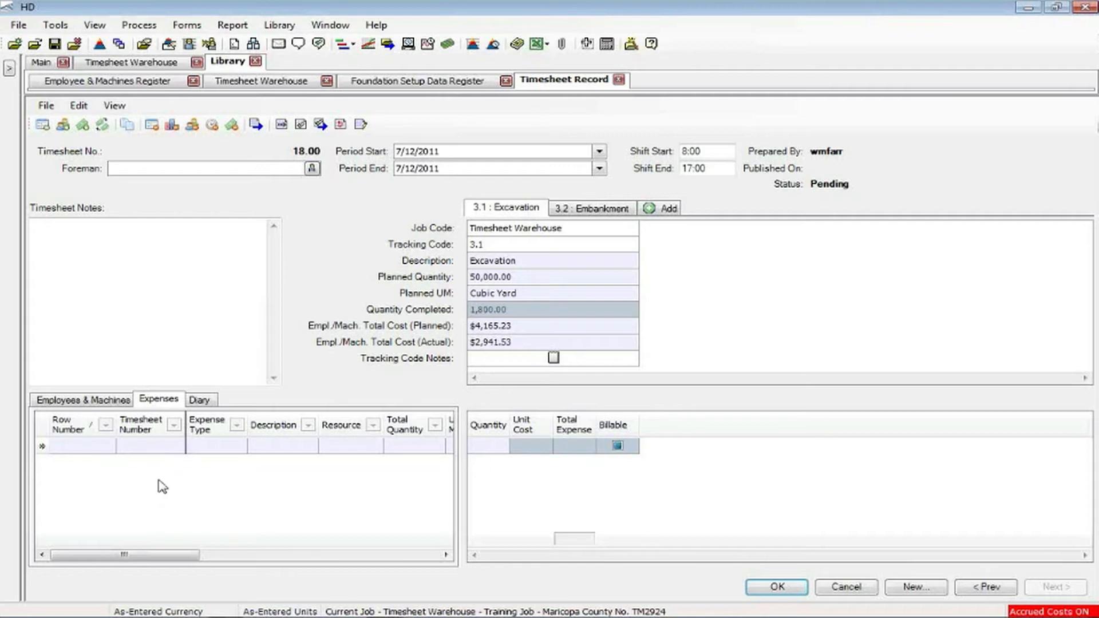
Add a new ad-hoc expense to timesheet 18.00 with the description Small Tools.
right_click(131, 475)
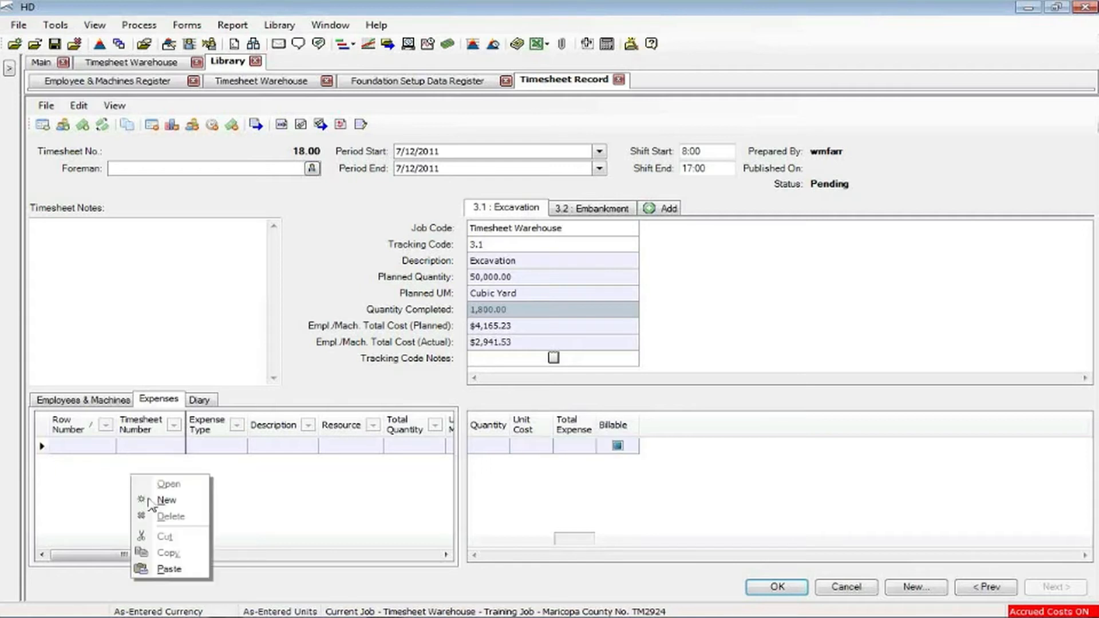
click(165, 501)
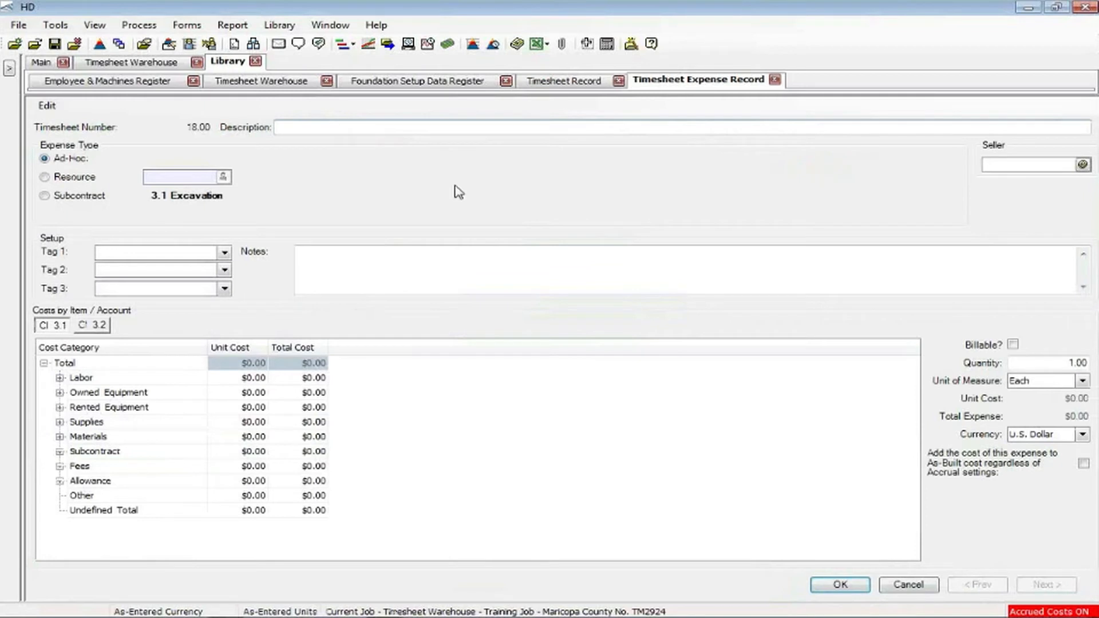
text(Sa)
key(BackSpace)
text(mall Tools)
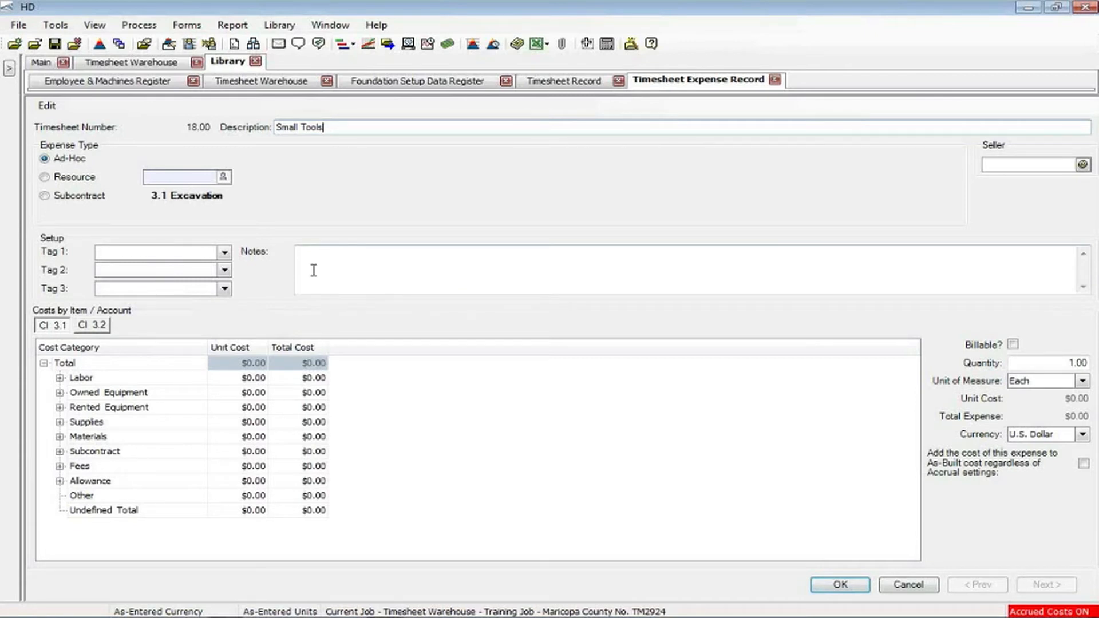
Set the expense's Supplies unit cost to $500, include it in As-Built cost regardless of accrual settings, and save the expense and timesheet.
click(250, 423)
text(5)
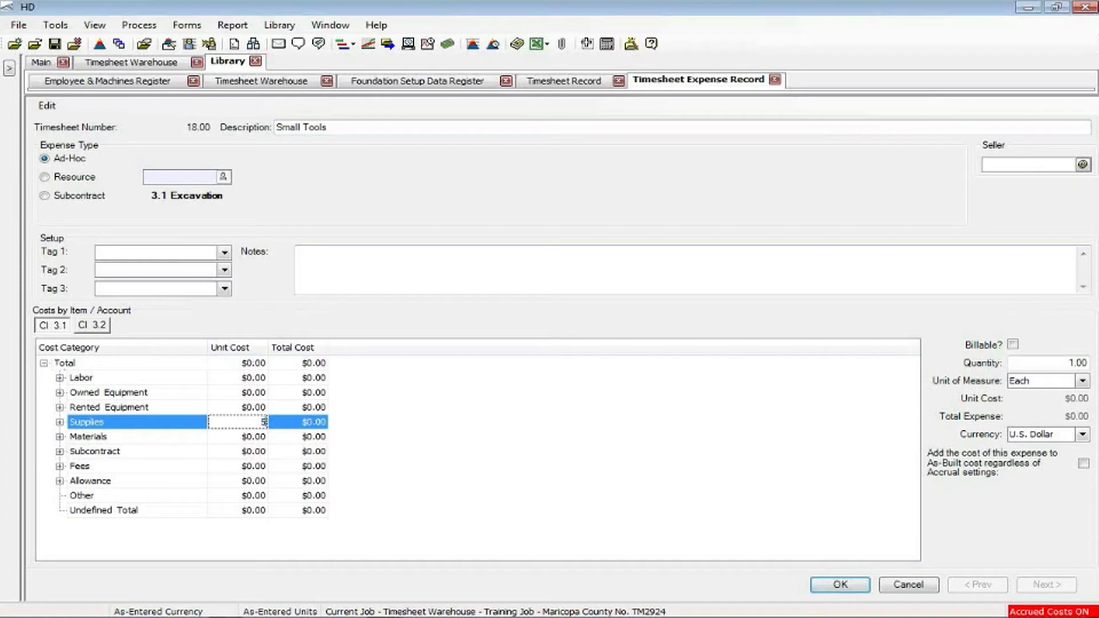
text(00)
key(Tab)
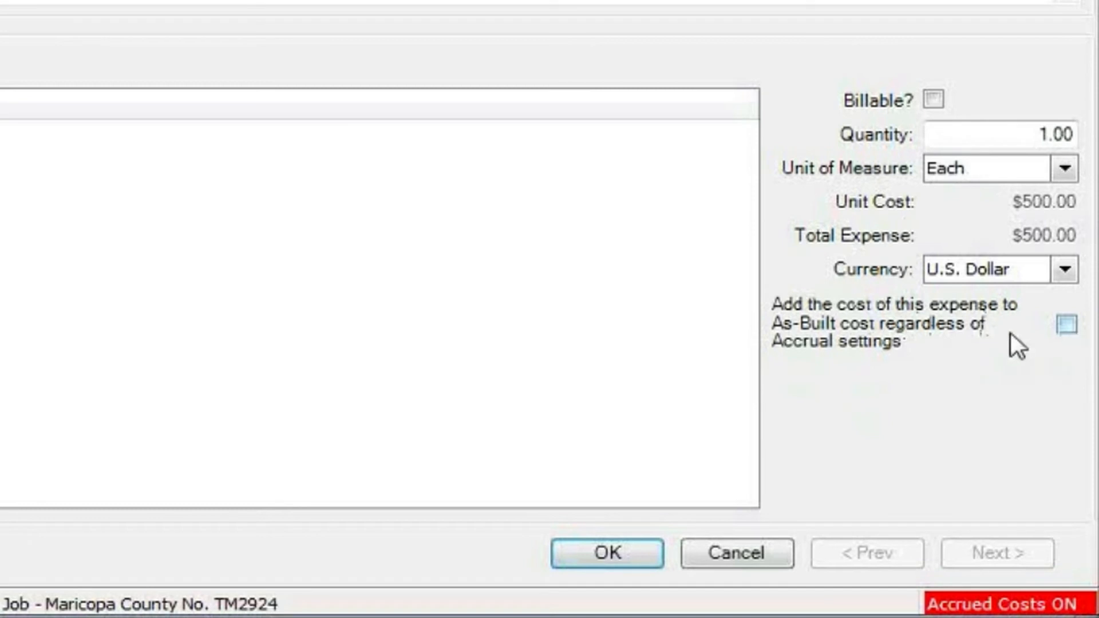
click(963, 333)
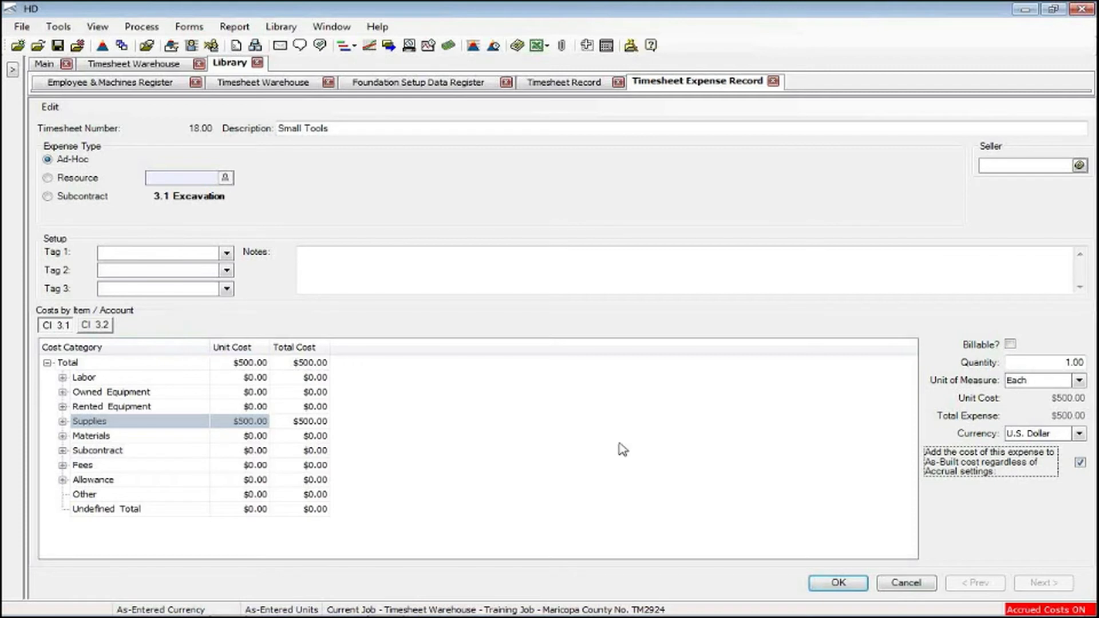
click(839, 583)
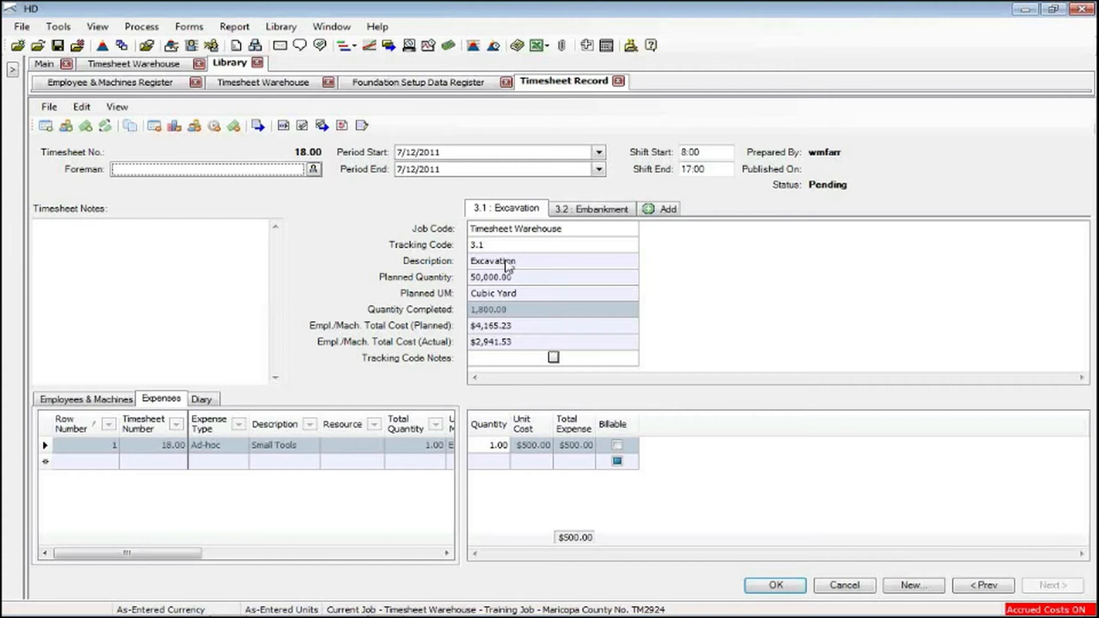
click(768, 586)
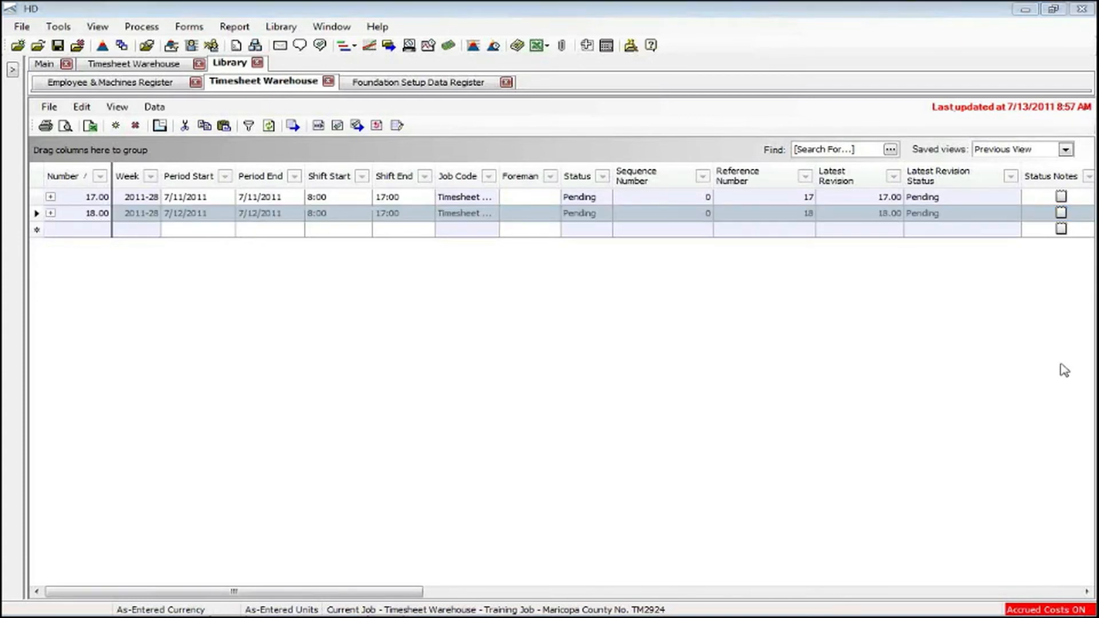
Apply the Standard View to the timesheet register and best-fit all its columns.
click(491, 593)
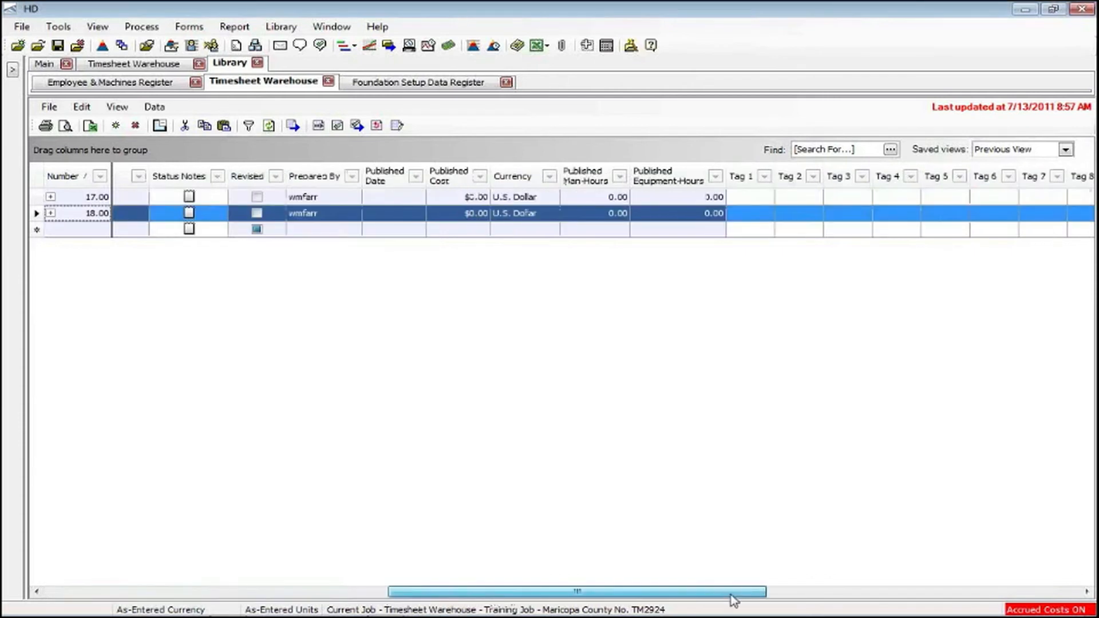
drag(731, 595, 385, 603)
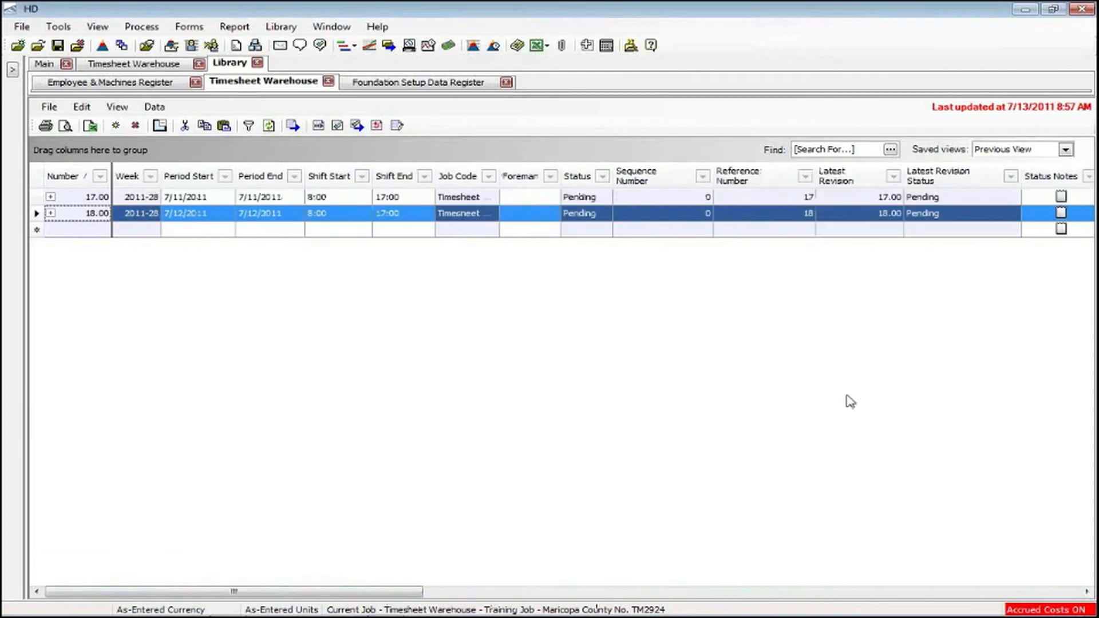
click(1065, 150)
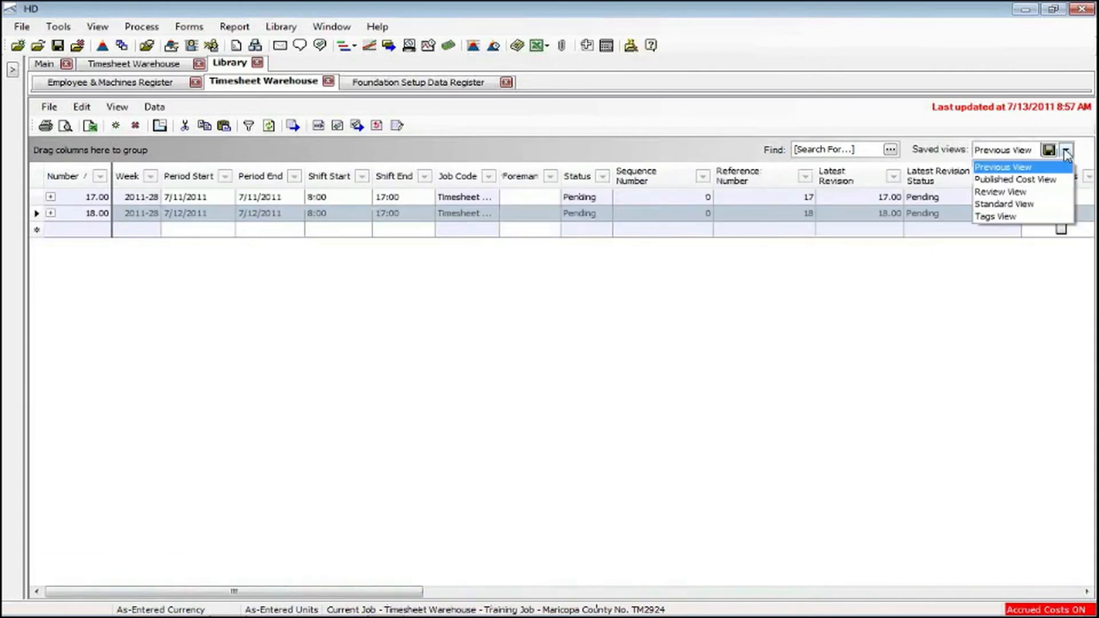
click(996, 204)
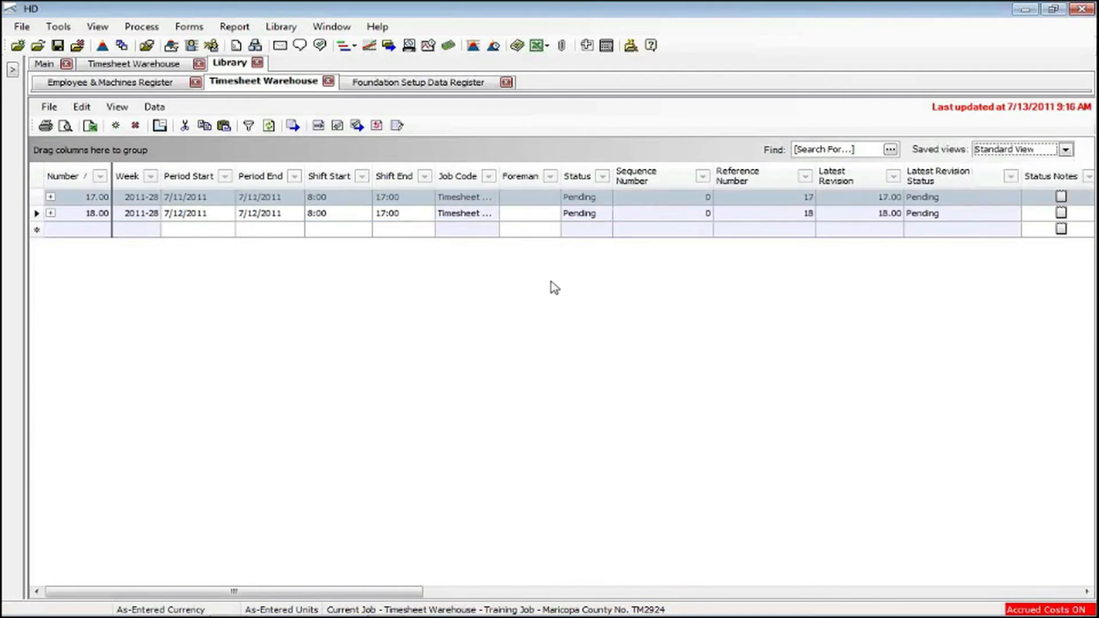
right_click(453, 177)
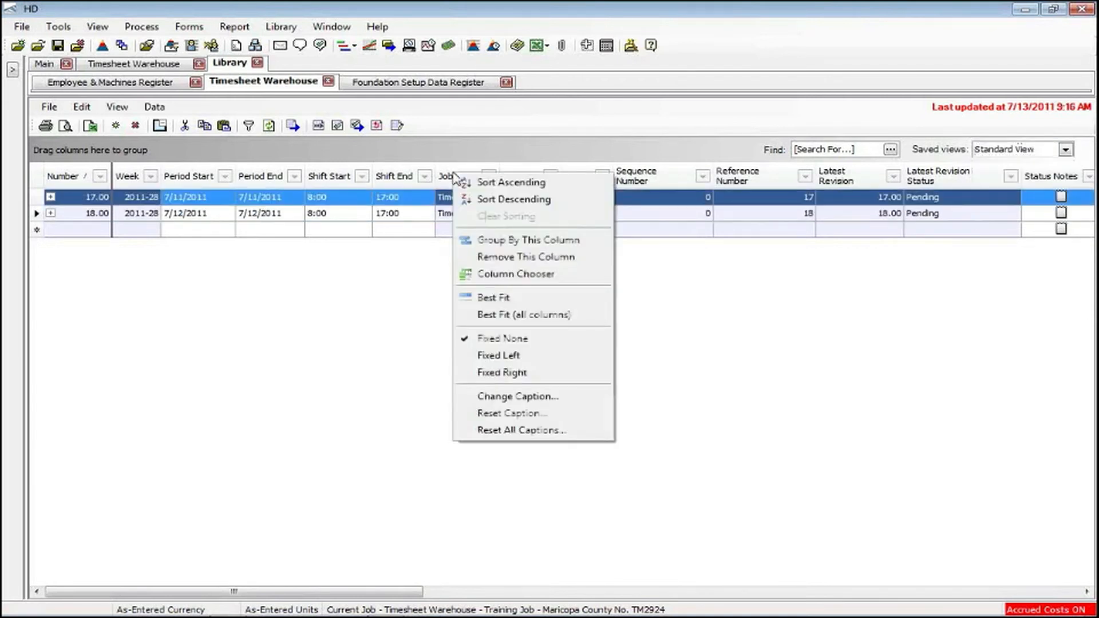
click(504, 316)
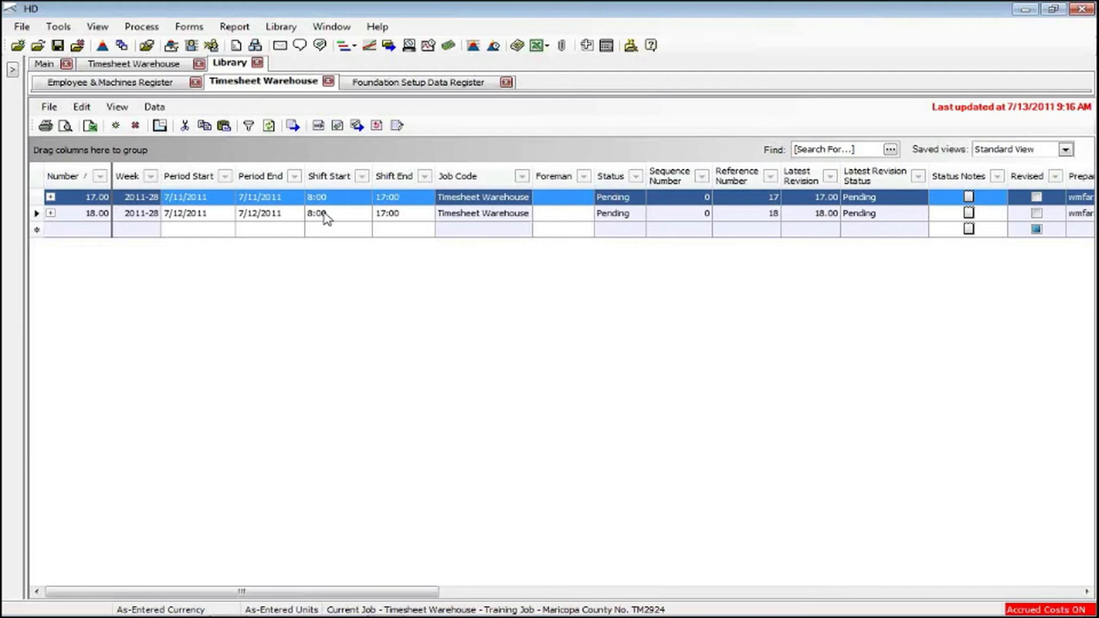
Reject timesheet 17.00 and create a revision of it.
right_click(82, 203)
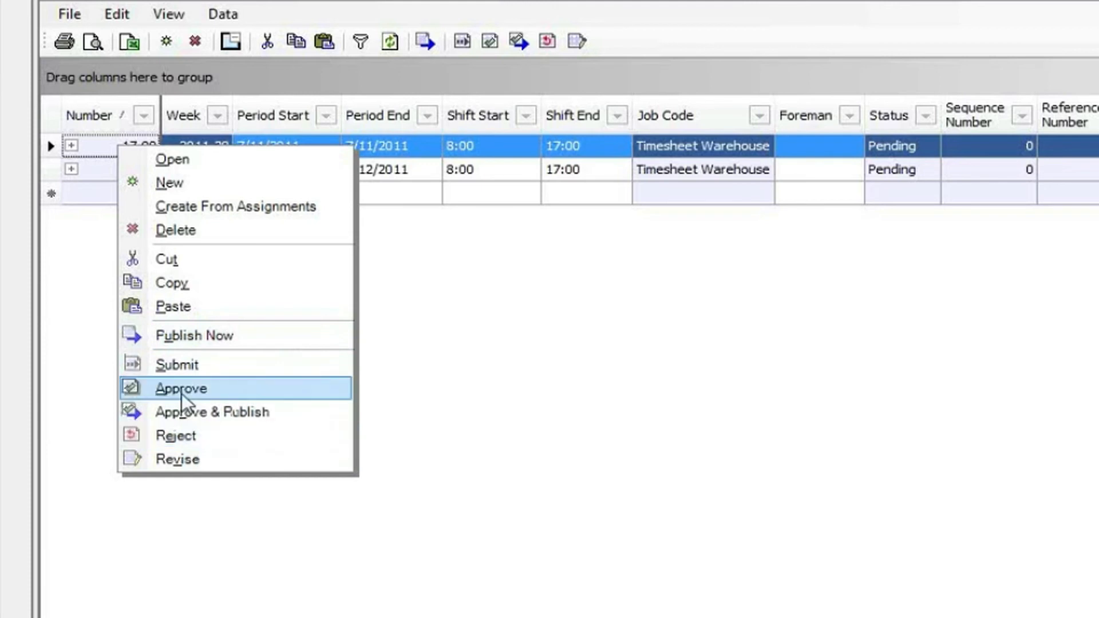
click(177, 436)
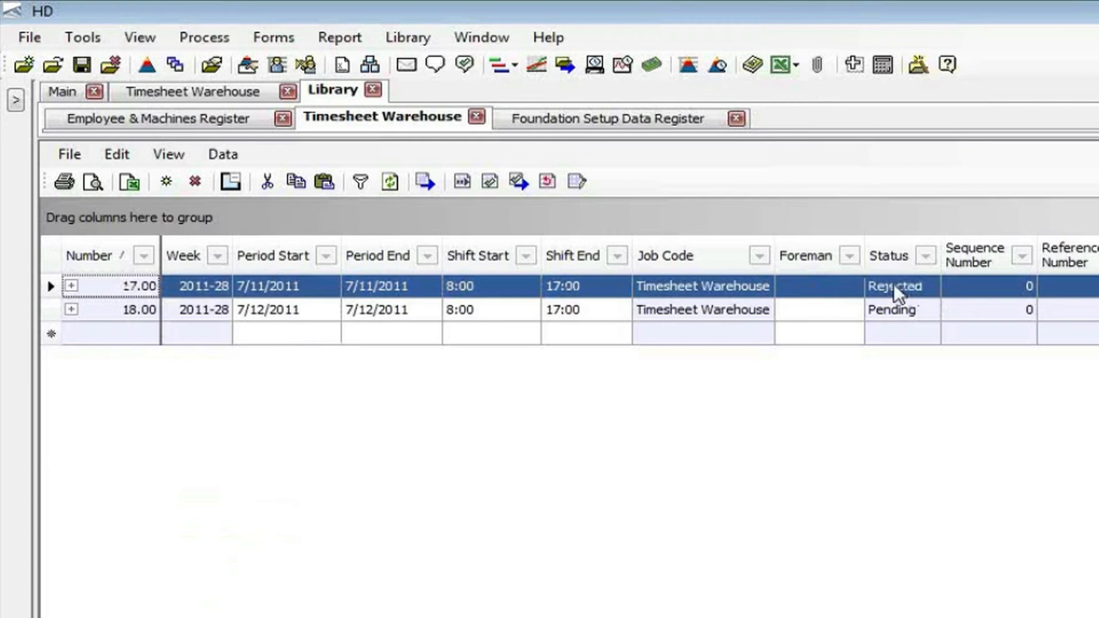
right_click(113, 288)
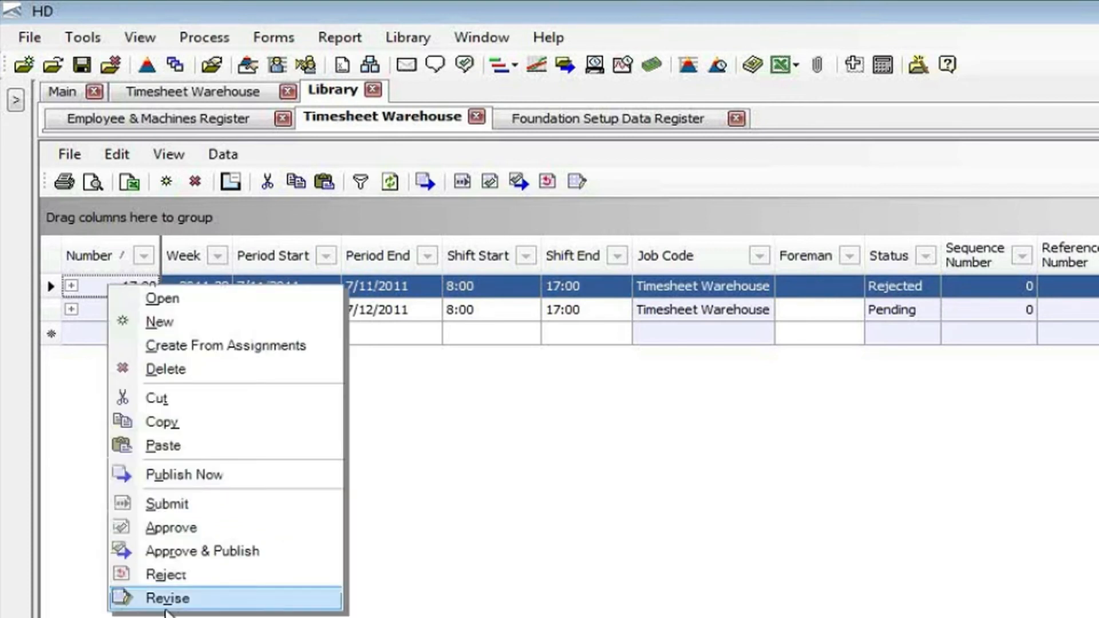
click(191, 598)
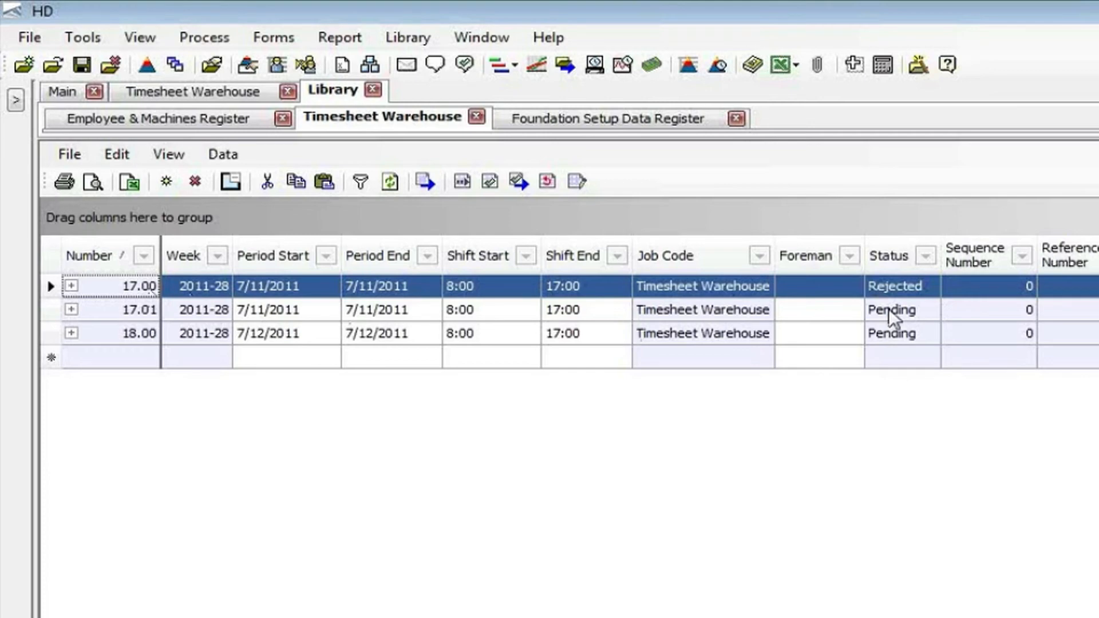
In timesheet revision 17.01, set the first employee's ST/Run hours to 7 and save the timesheet.
right_click(118, 317)
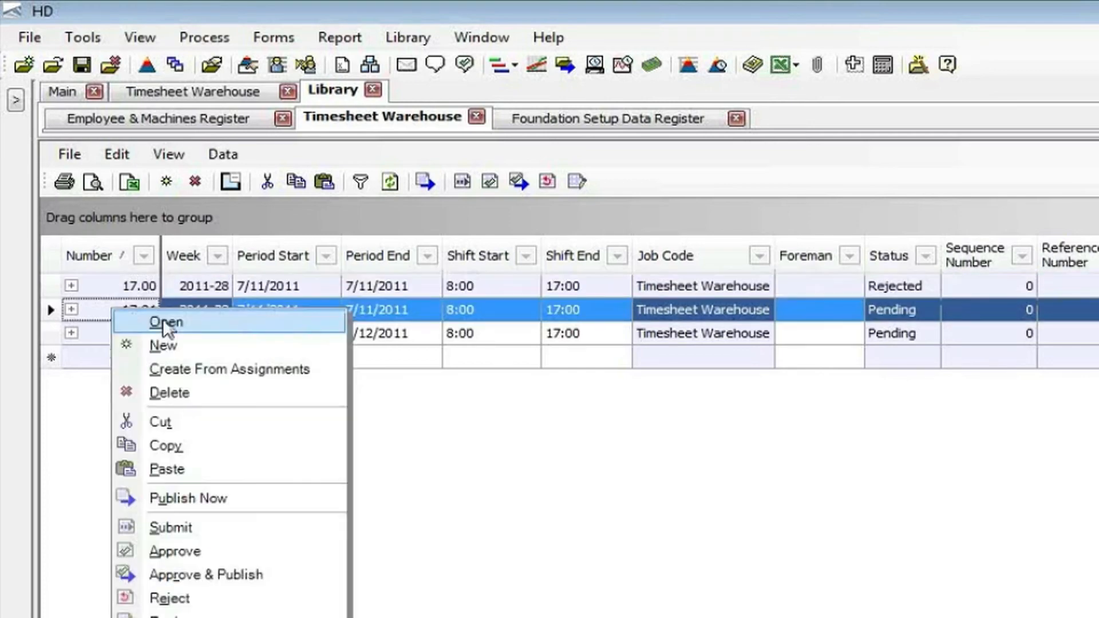
click(162, 318)
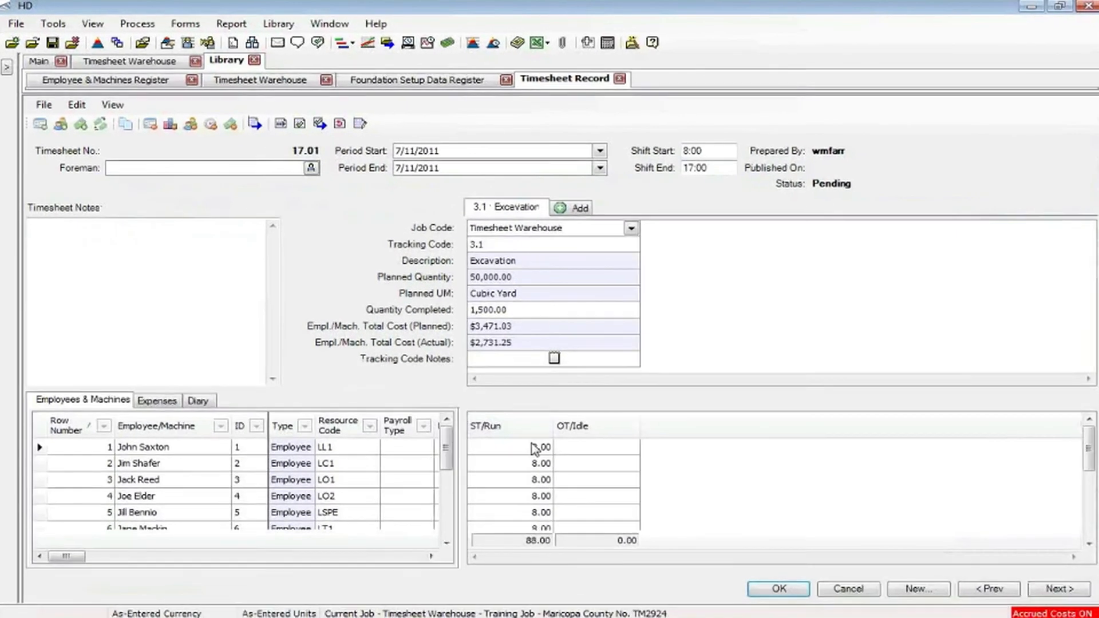
click(578, 492)
text(7)
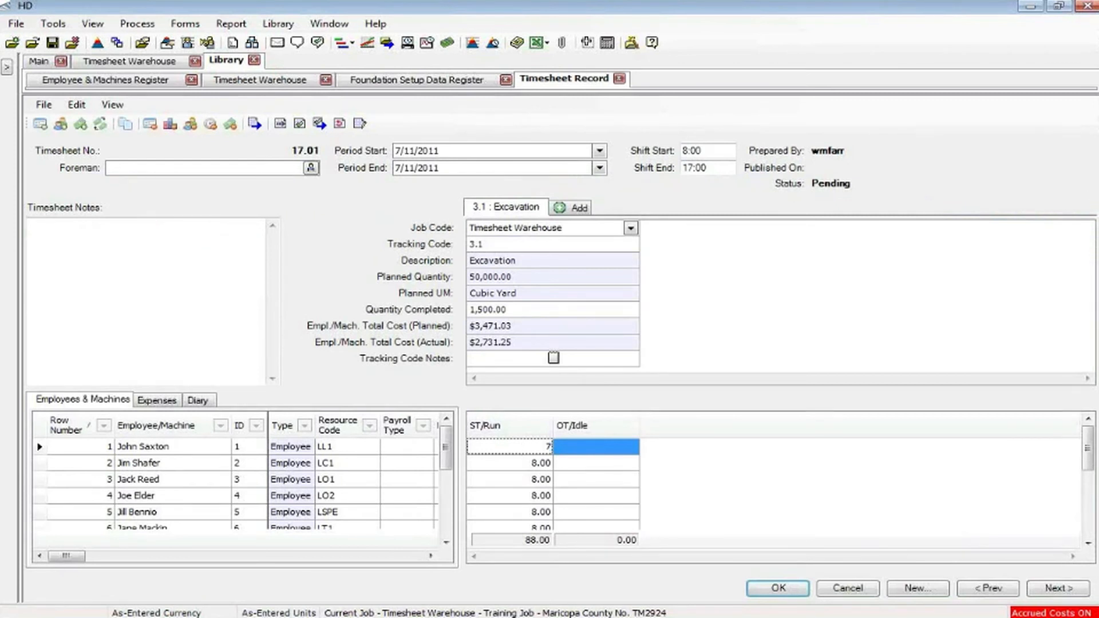
key(Tab)
click(777, 588)
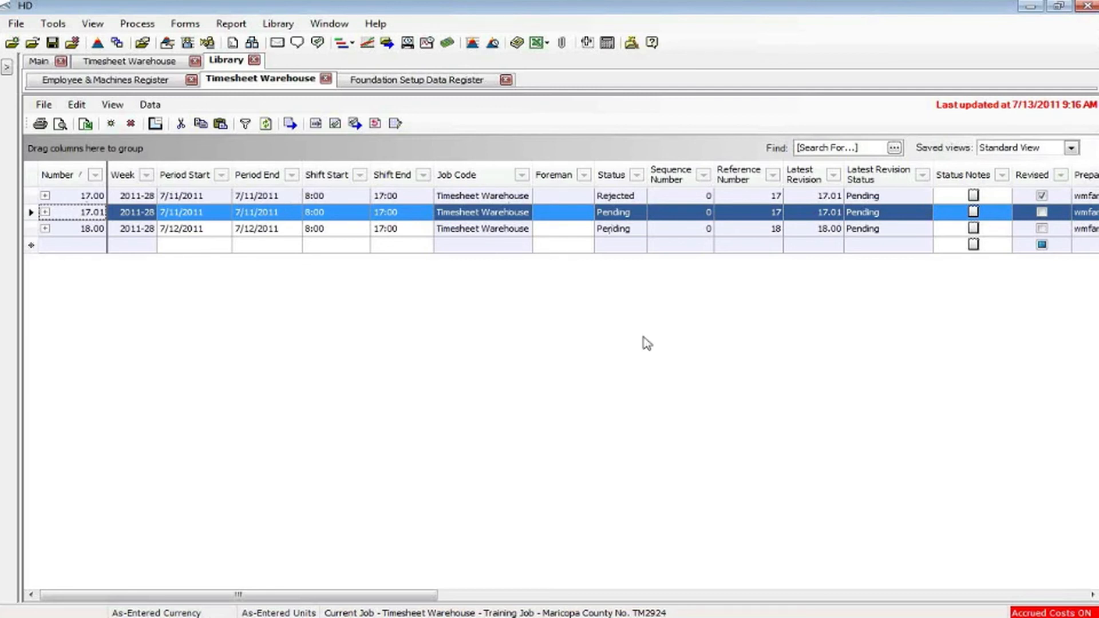
Open the Timesheet Details Register and examine the ST/Run, OT/Idle, DT/Op and Hours columns for each employee and machine.
click(112, 105)
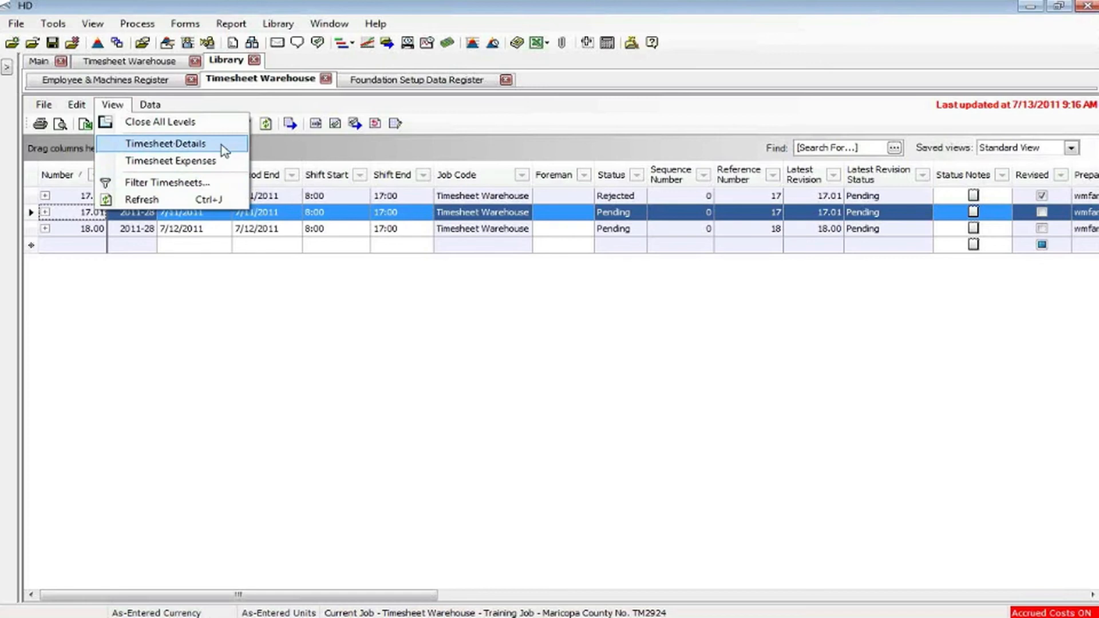
click(166, 143)
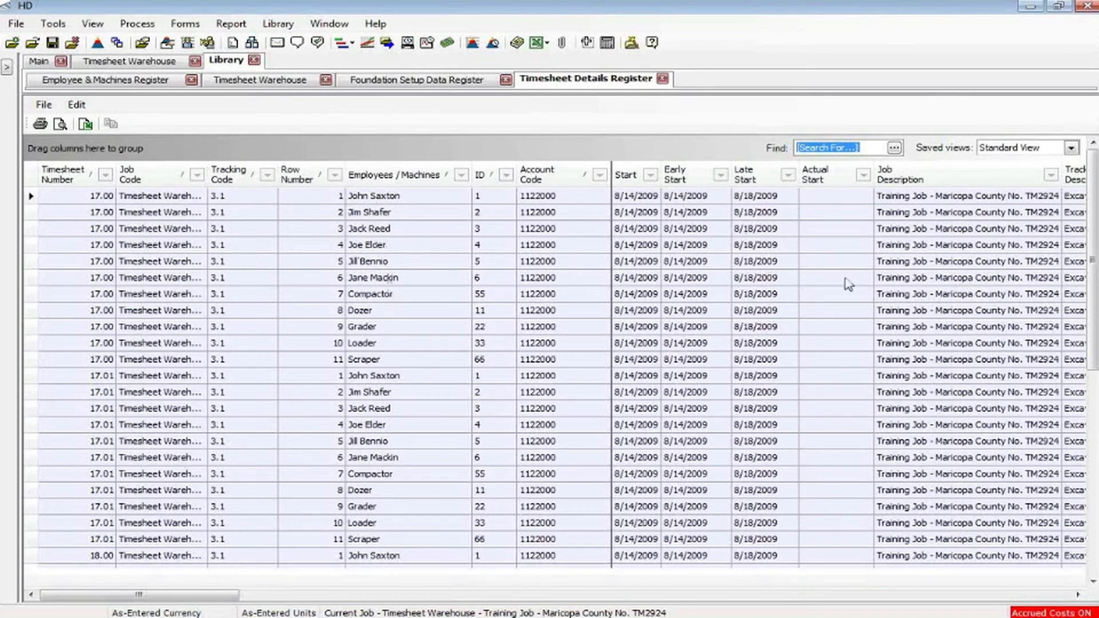
drag(239, 596, 859, 599)
drag(860, 598, 861, 598)
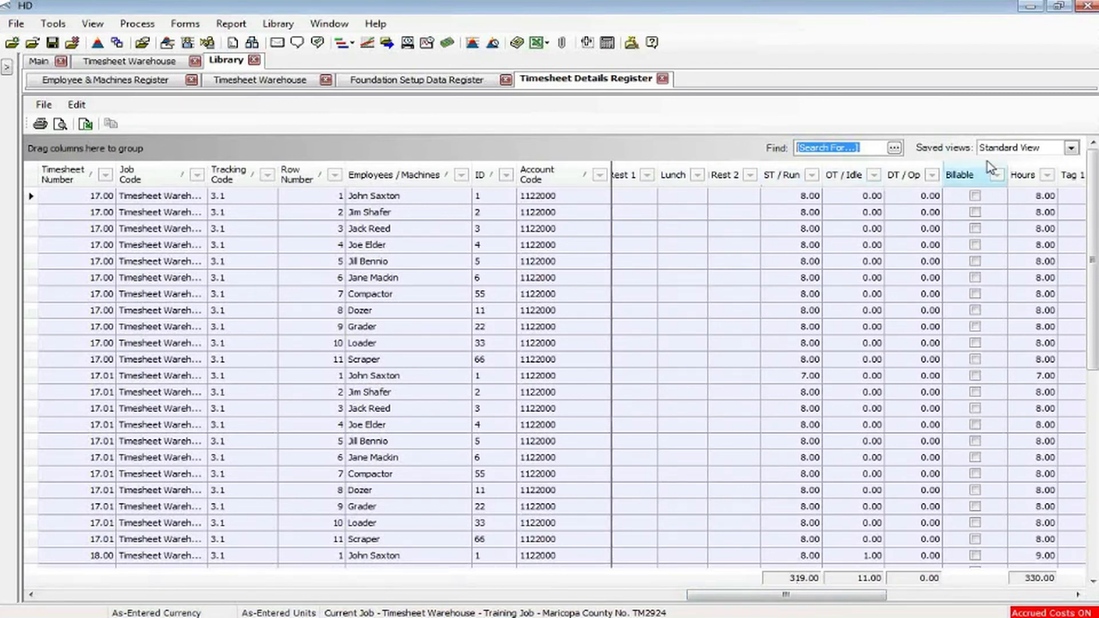
Apply Summary View - Employees by Week to the details register and inspect the first employee's entries under week 2011-28.
click(1071, 149)
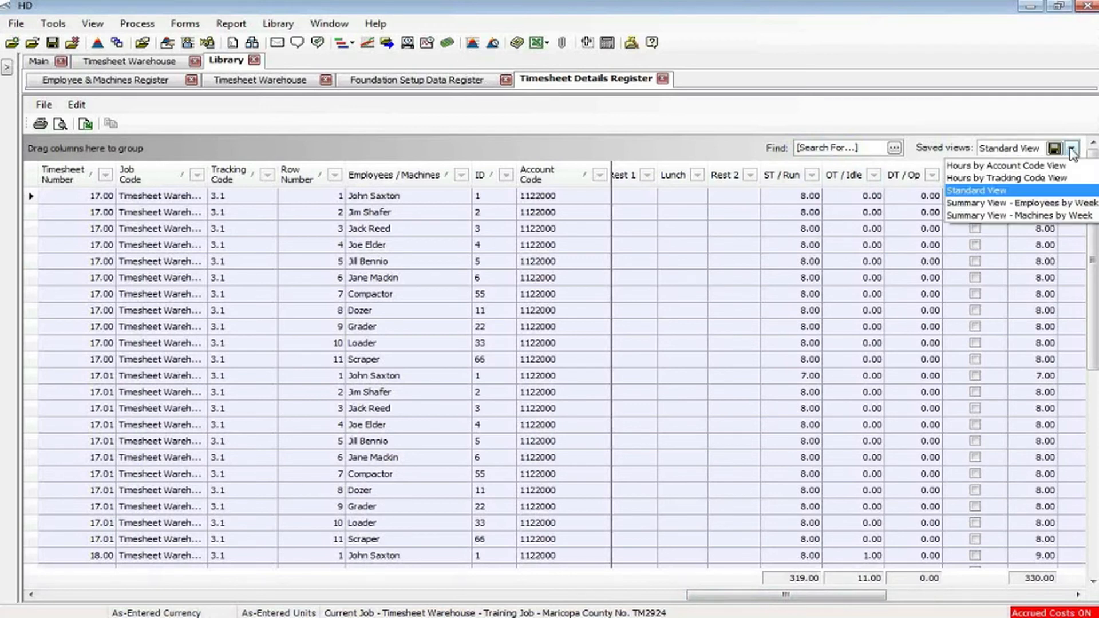
click(977, 206)
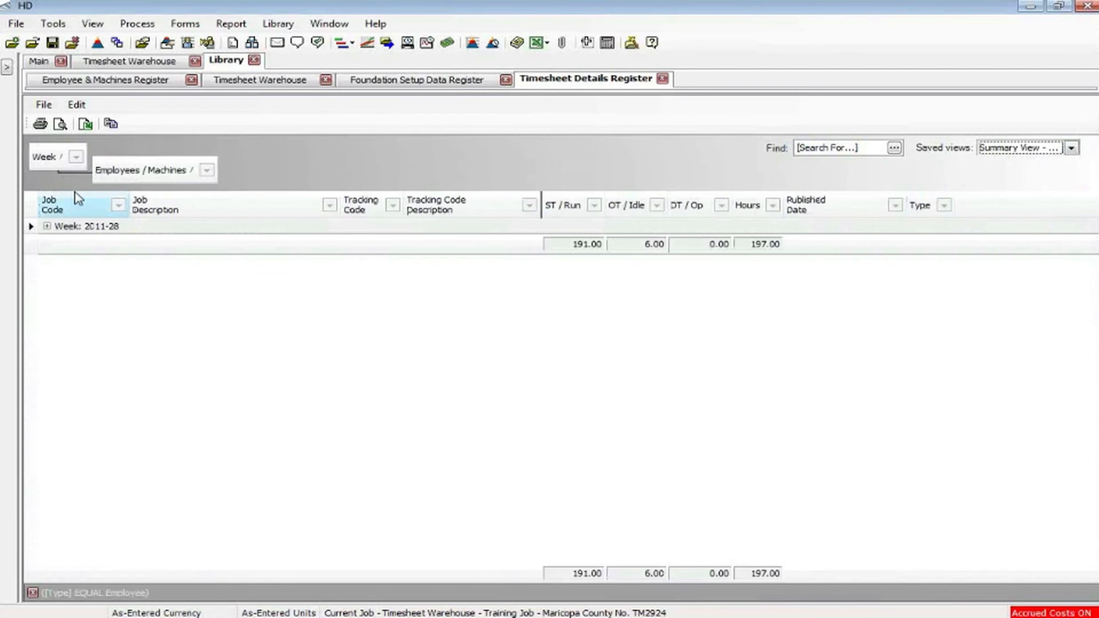
click(48, 227)
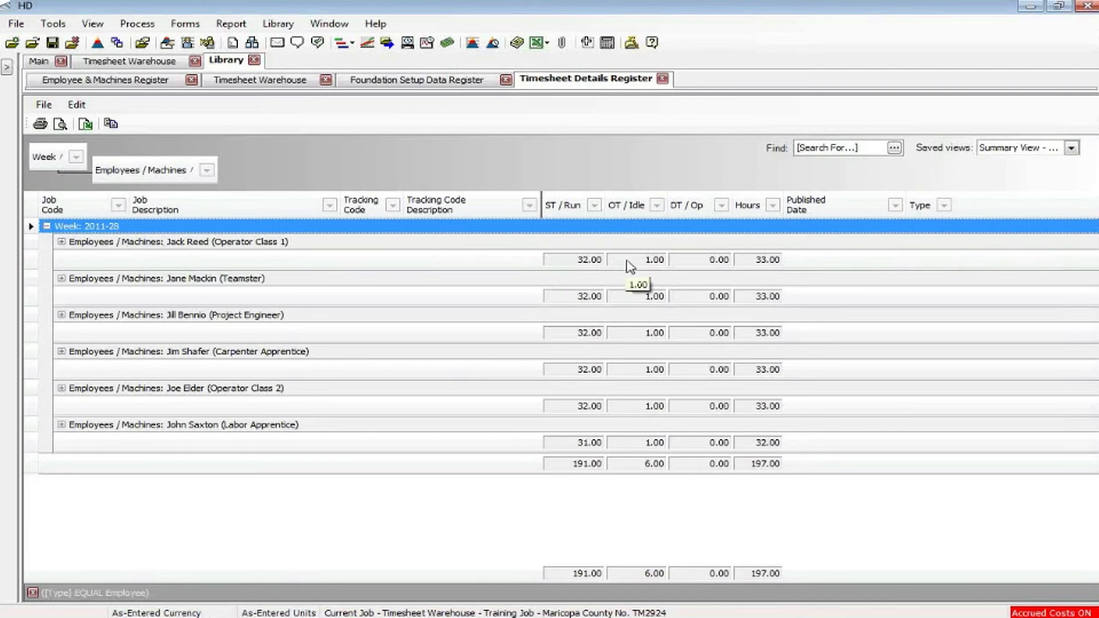
click(61, 242)
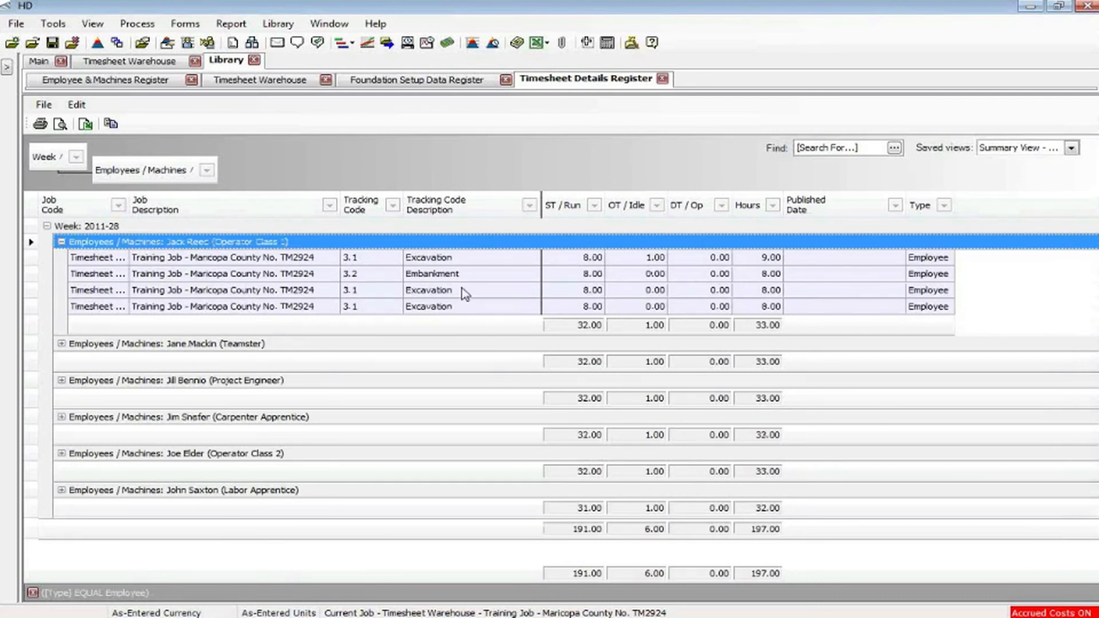
click(61, 242)
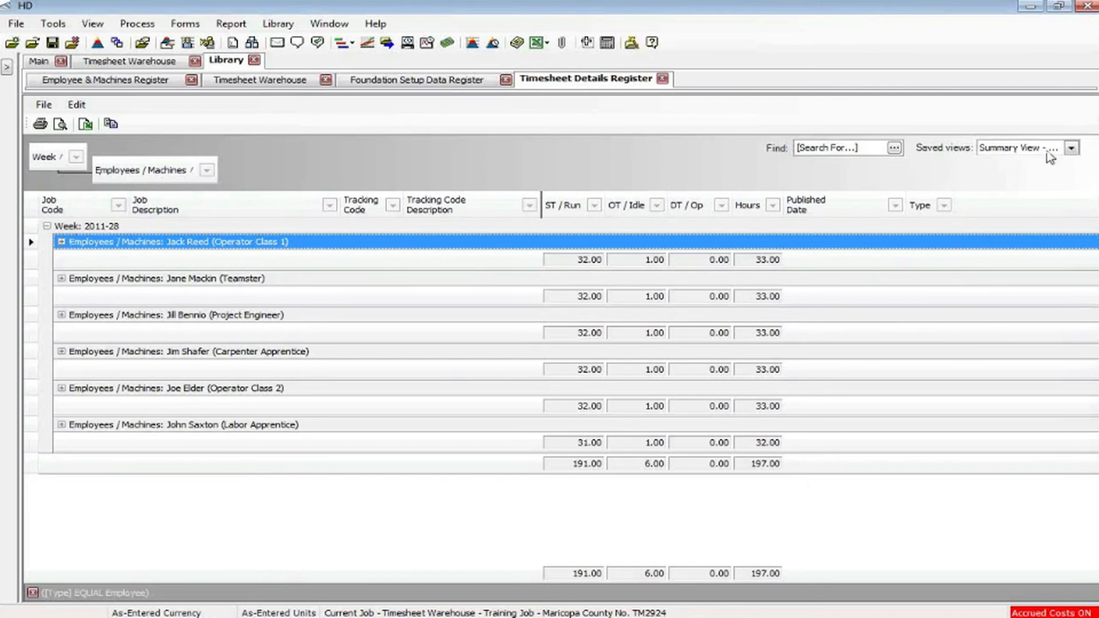
Return the Timesheet Details Register to the Standard View and close it.
click(1071, 148)
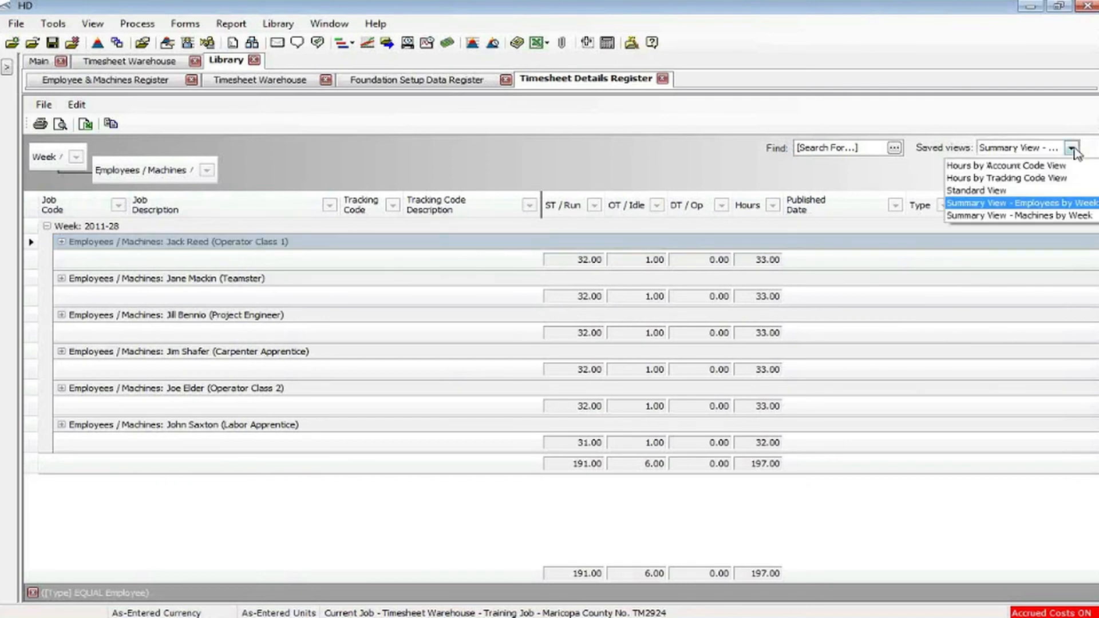
click(974, 192)
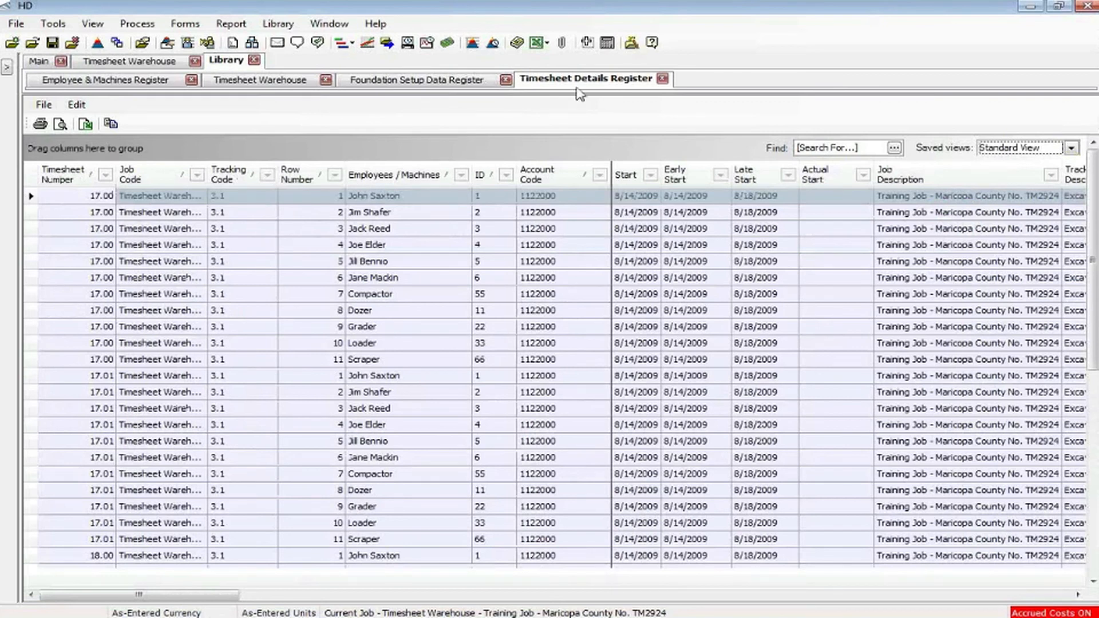
click(663, 79)
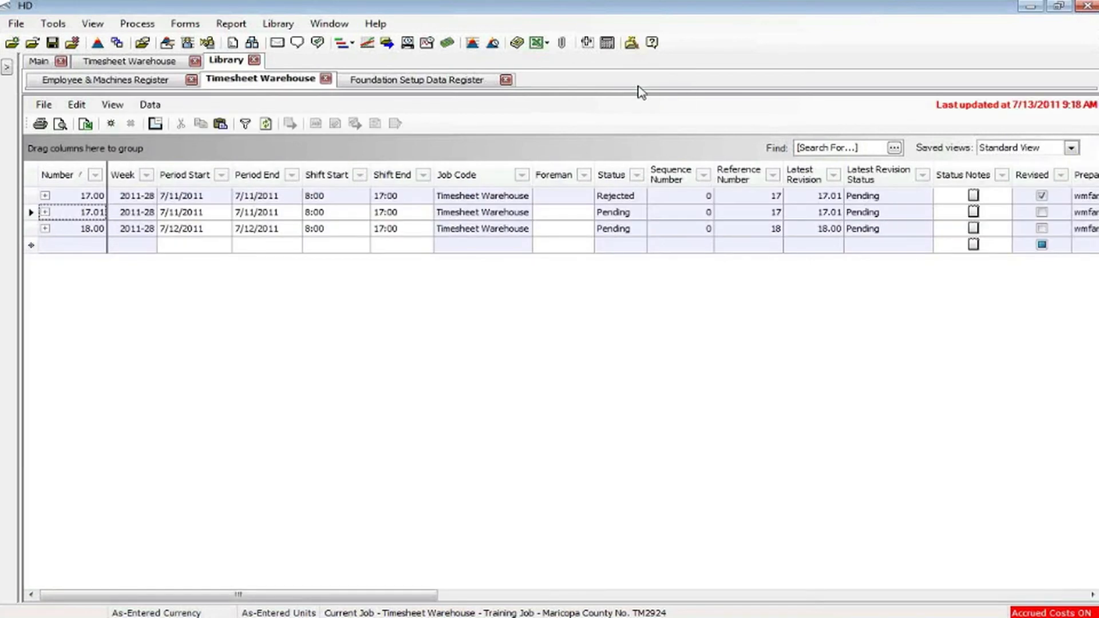
Open the Timesheet Expenses Register, inspect the job and tracking code details of the Small Tools expense, and close the register.
click(113, 105)
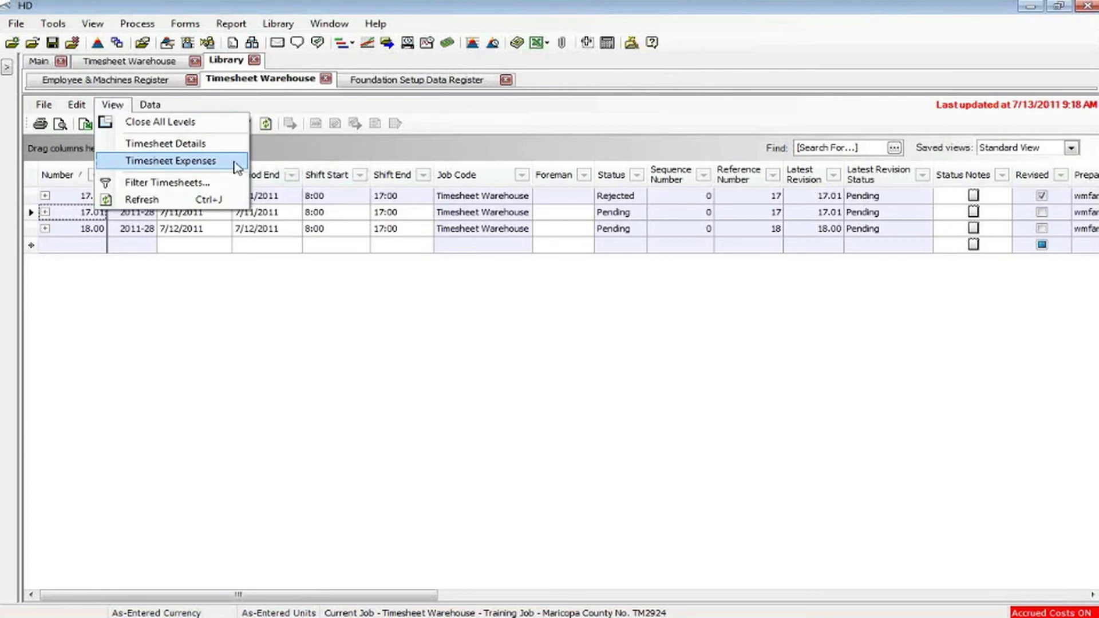
click(235, 163)
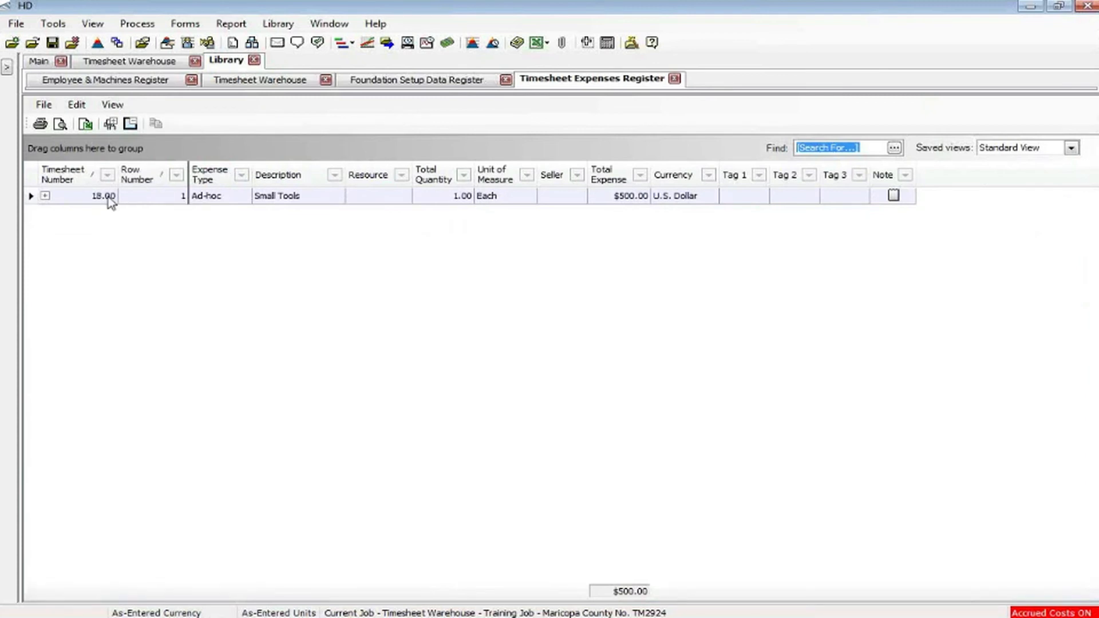
click(45, 196)
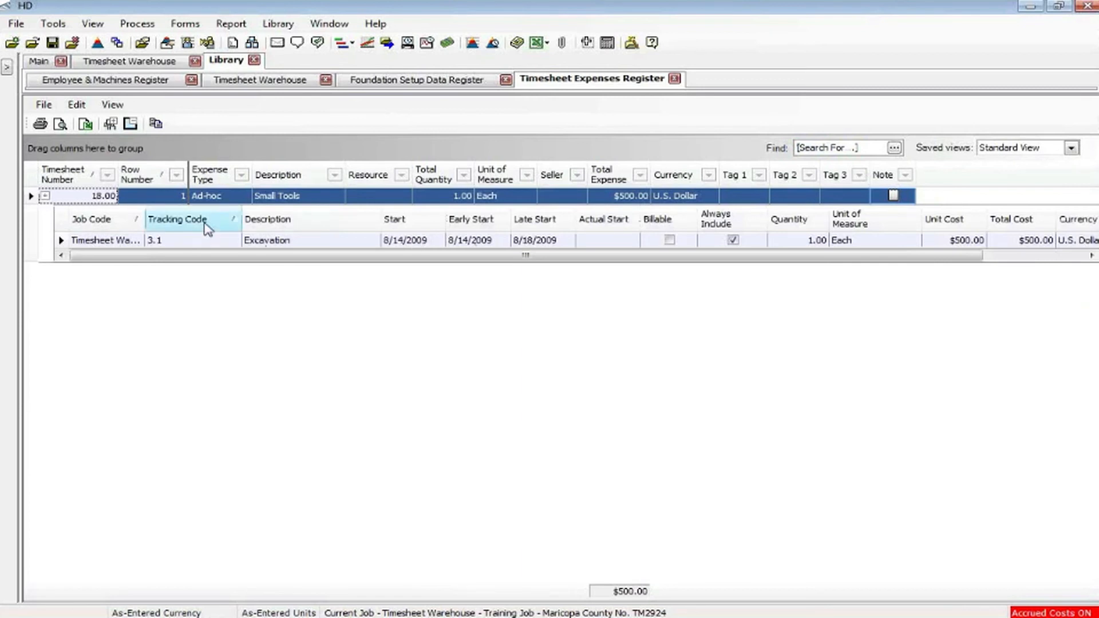
click(45, 196)
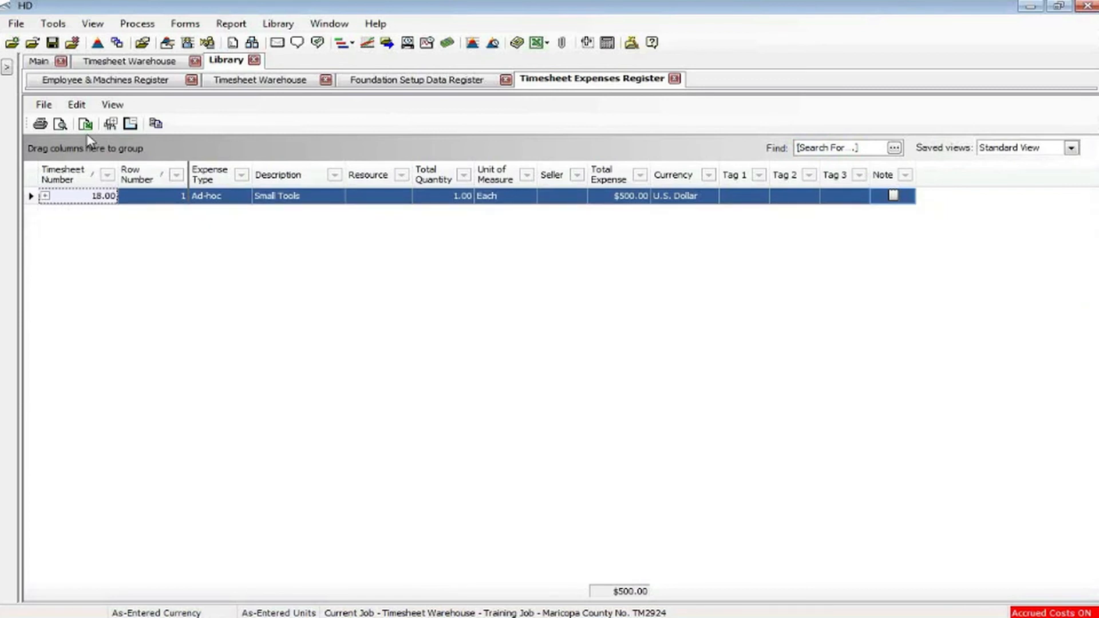
click(676, 79)
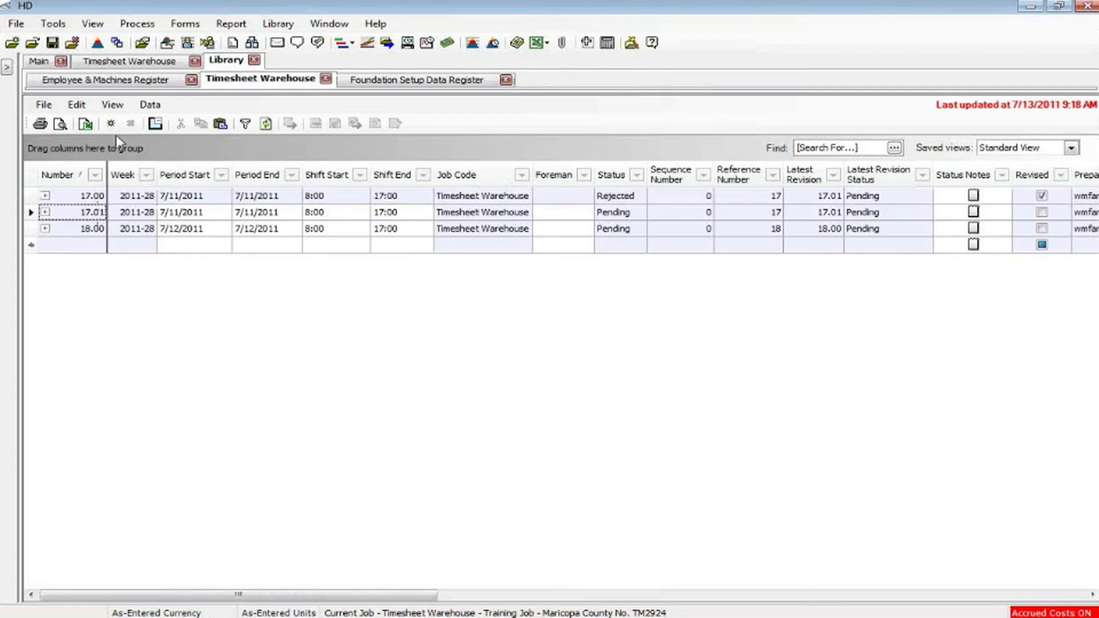
Examine the timesheet filter's display limit, date range and job options, and leave without applying a filter.
click(112, 104)
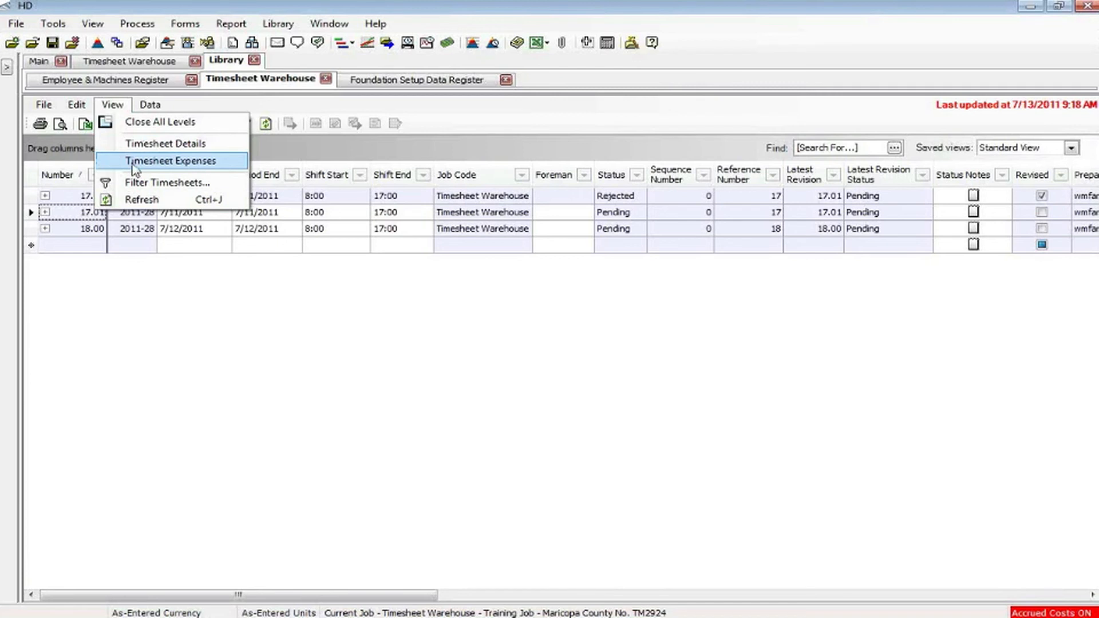
click(99, 261)
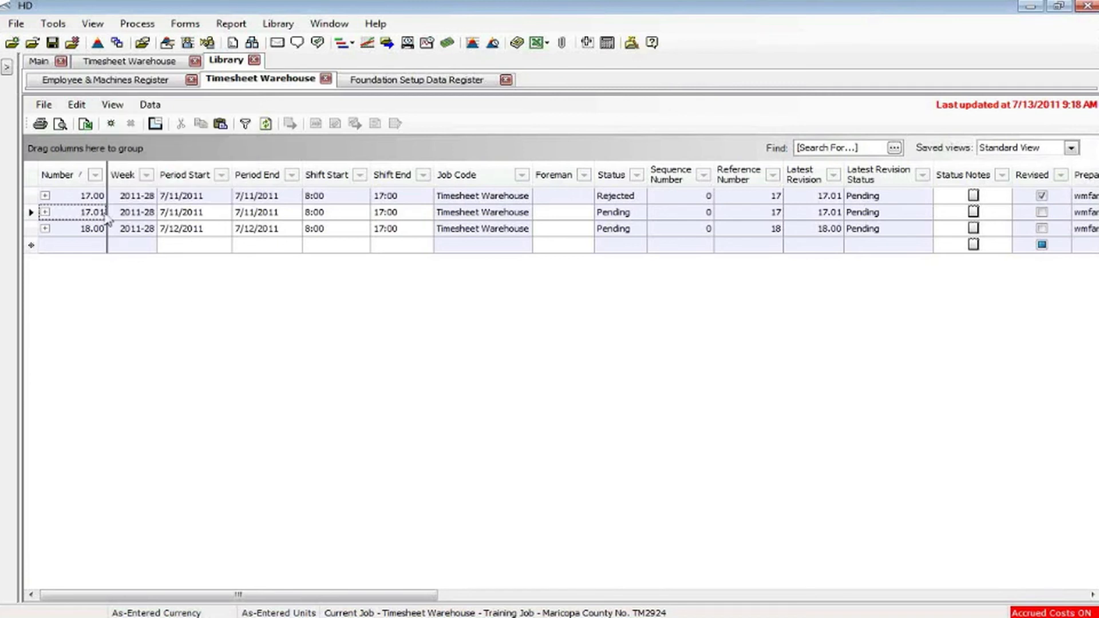
click(112, 105)
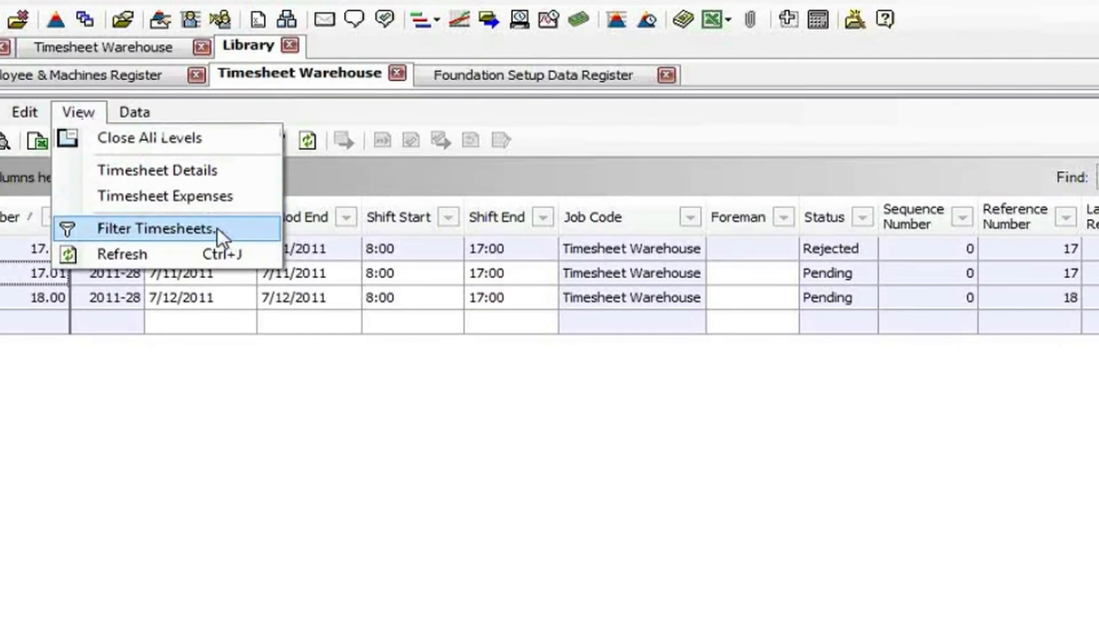
click(241, 230)
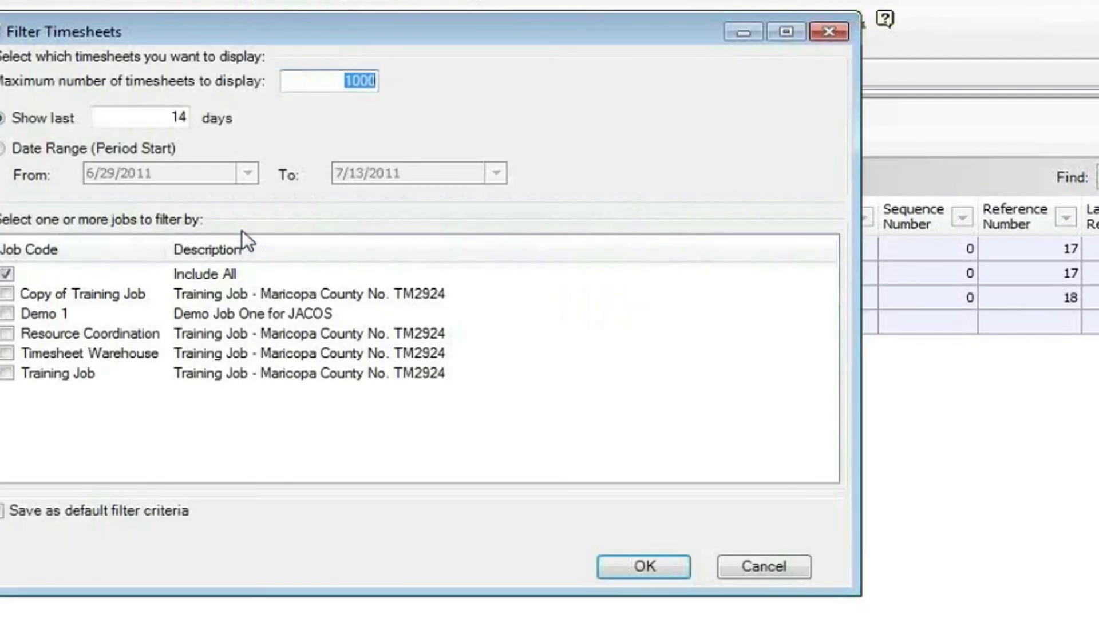
drag(449, 33, 674, 31)
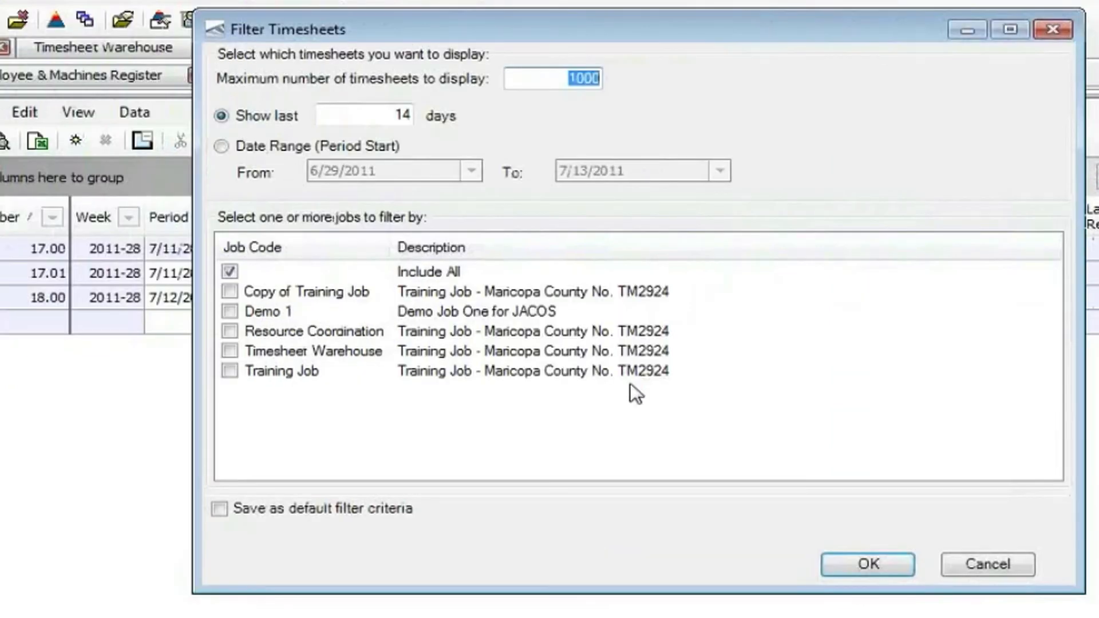
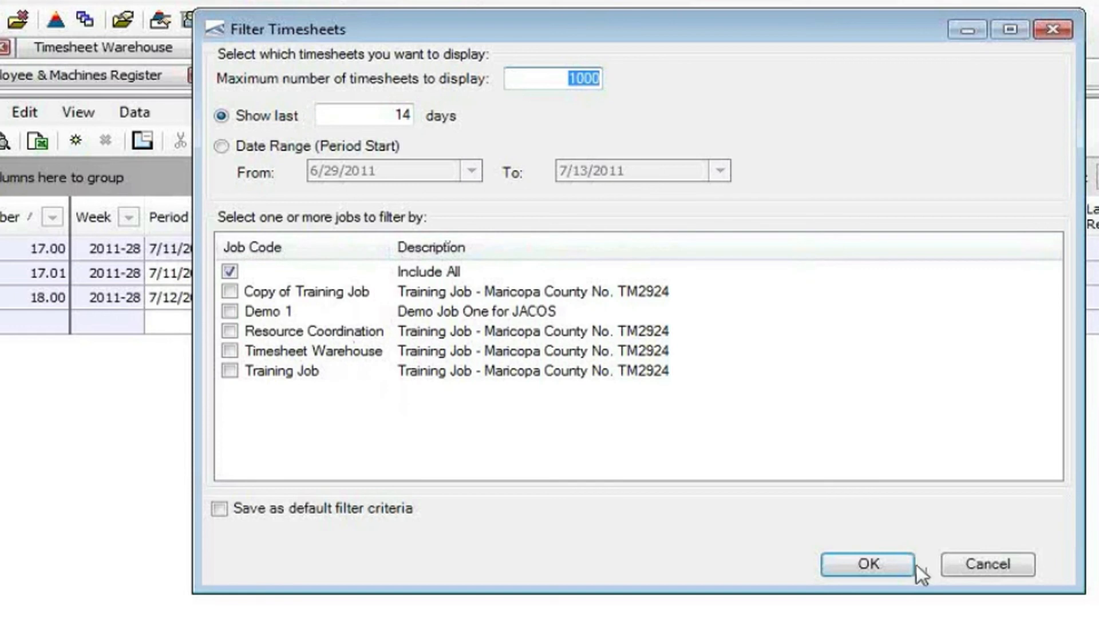
click(981, 567)
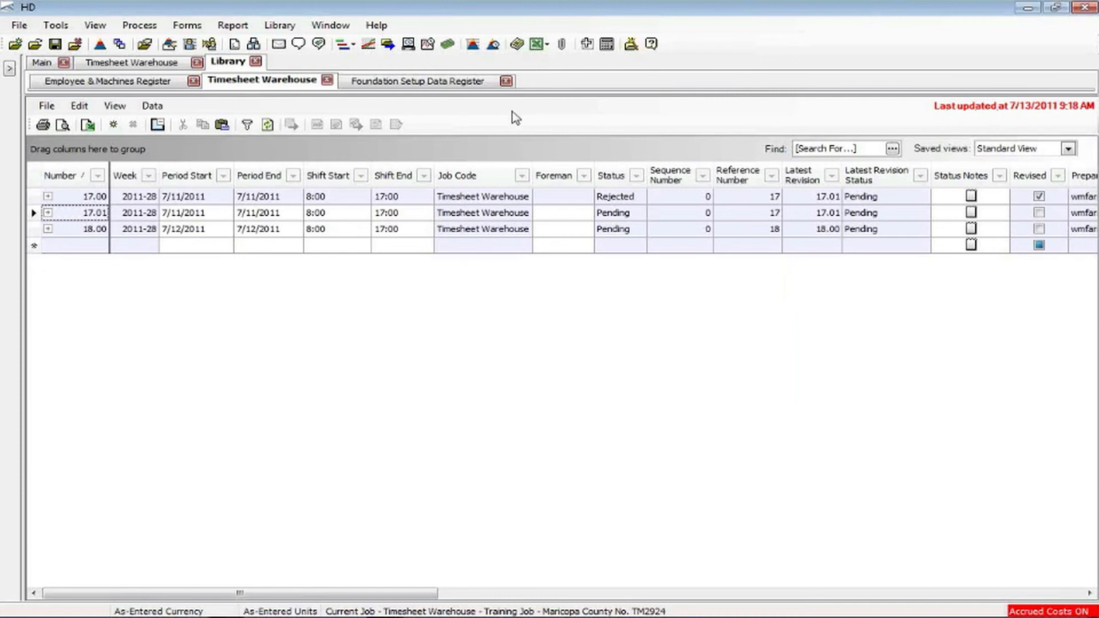
Refresh the timesheet register and check the timesheet filter criteria again without applying them.
click(115, 106)
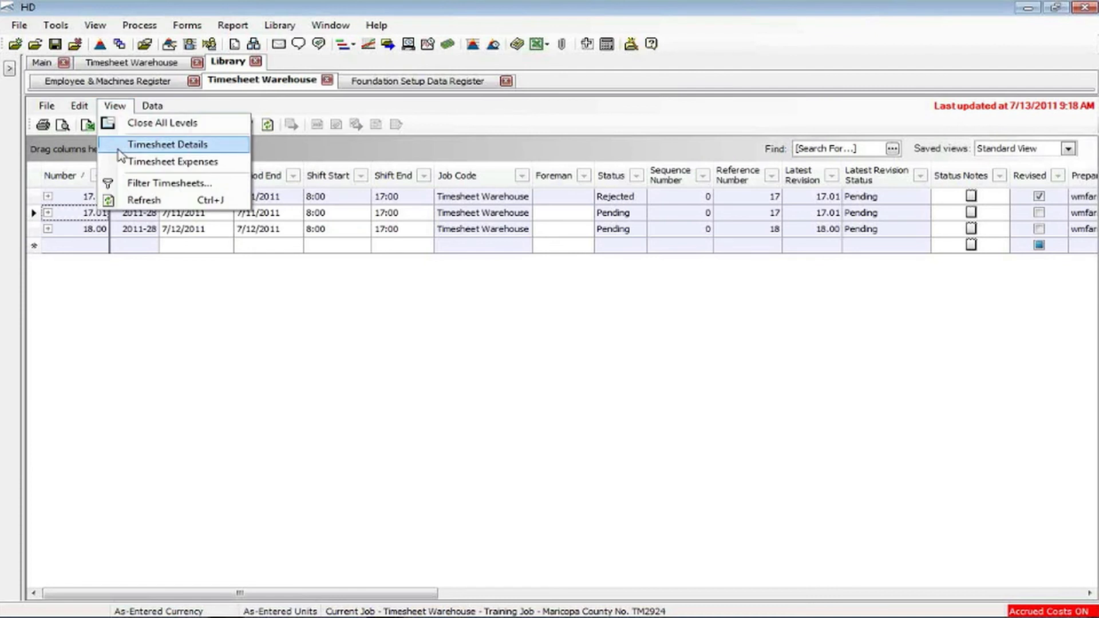
click(143, 200)
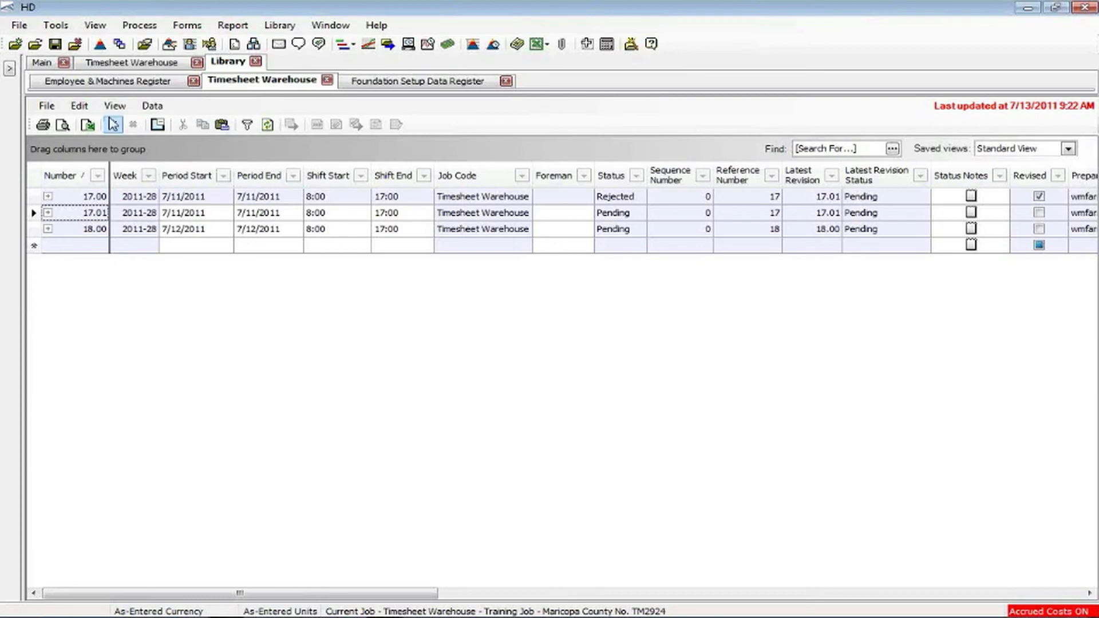
click(115, 106)
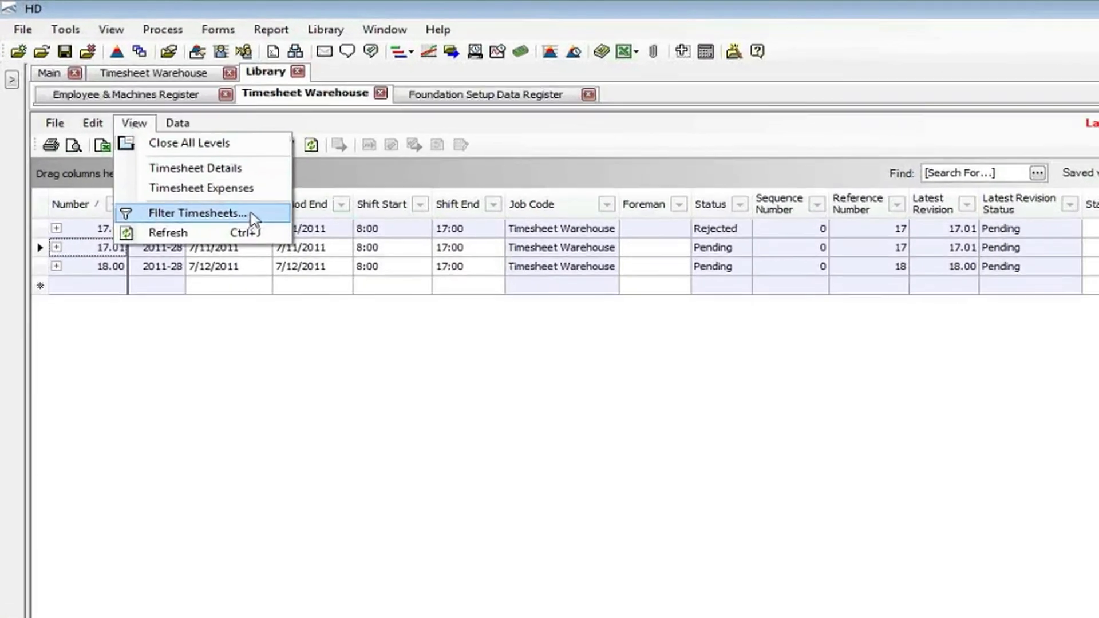
click(226, 198)
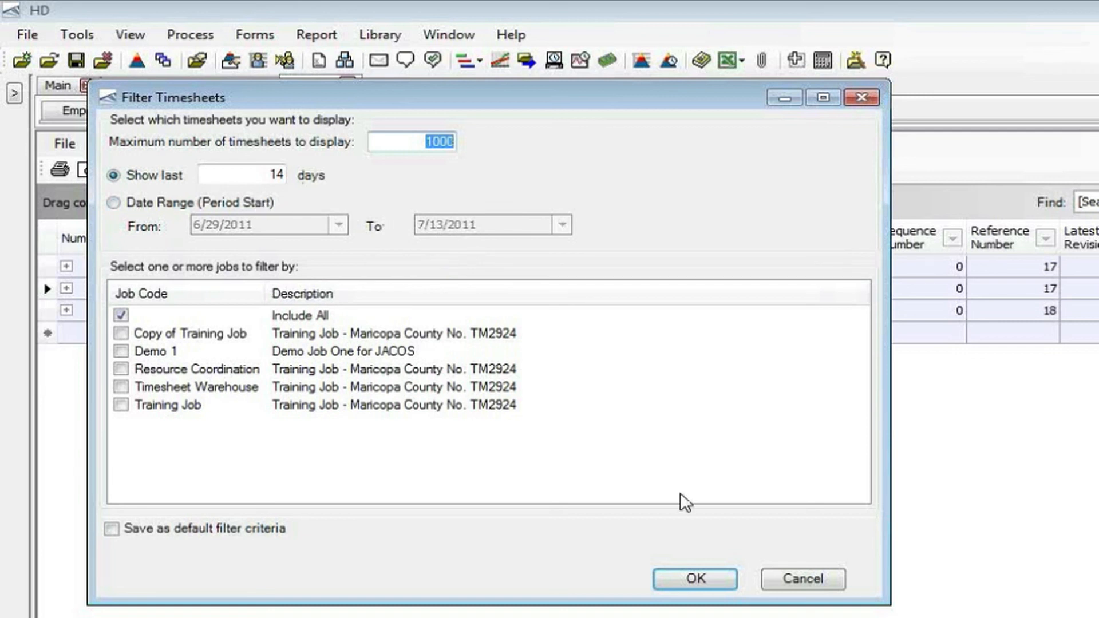
click(790, 578)
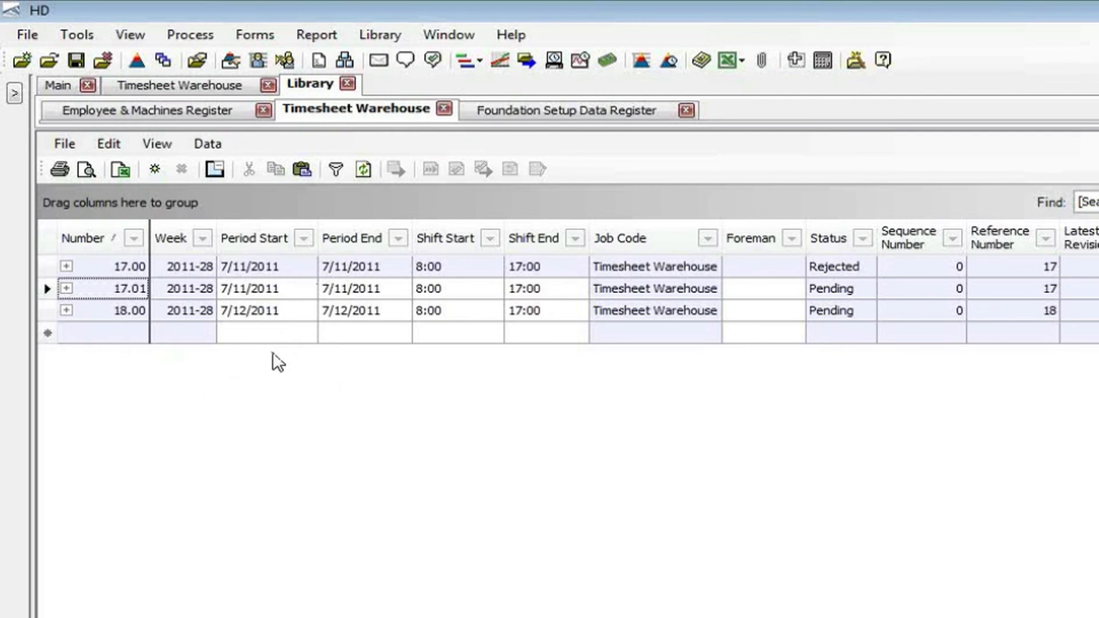
Approve and publish timesheets 17.00, 17.01 and 18.00 together, and check their published date and published cost.
click(111, 267)
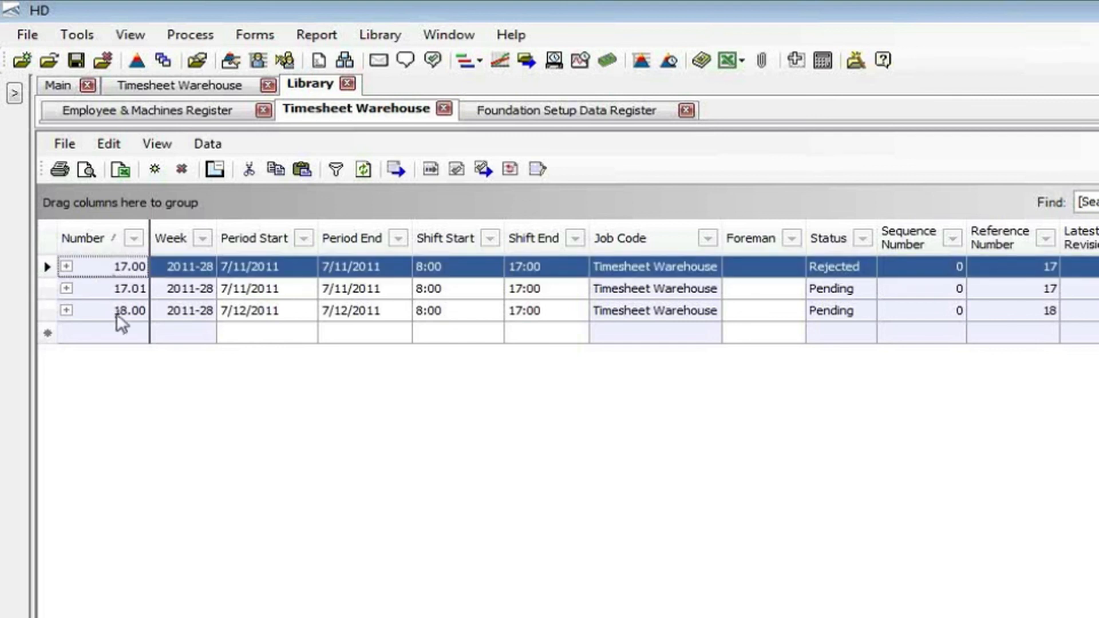
shift+click(116, 314)
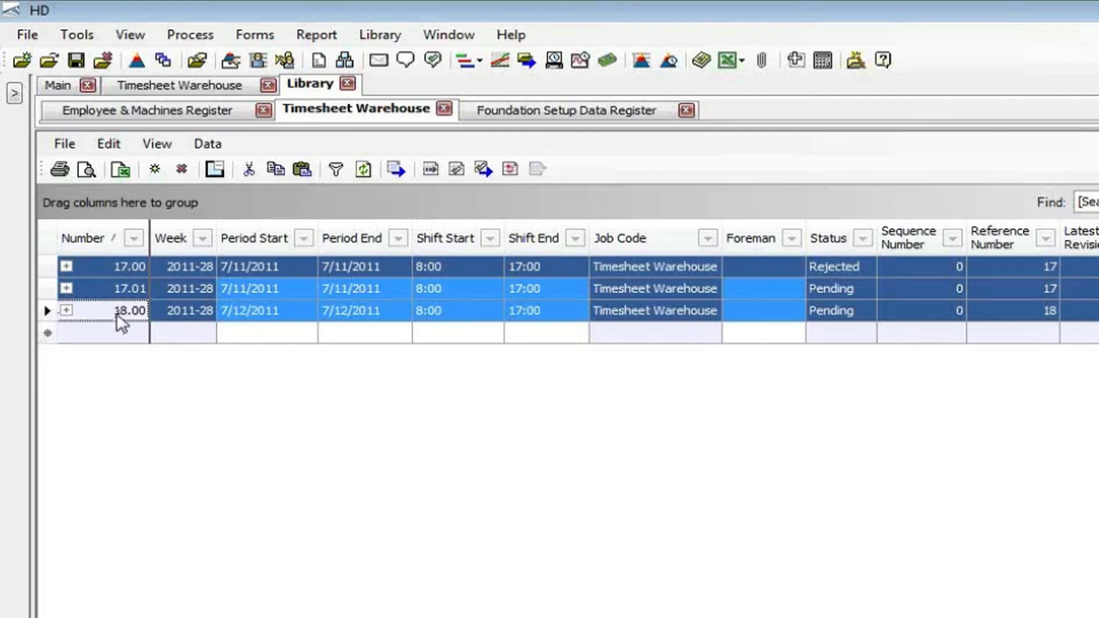
right_click(121, 320)
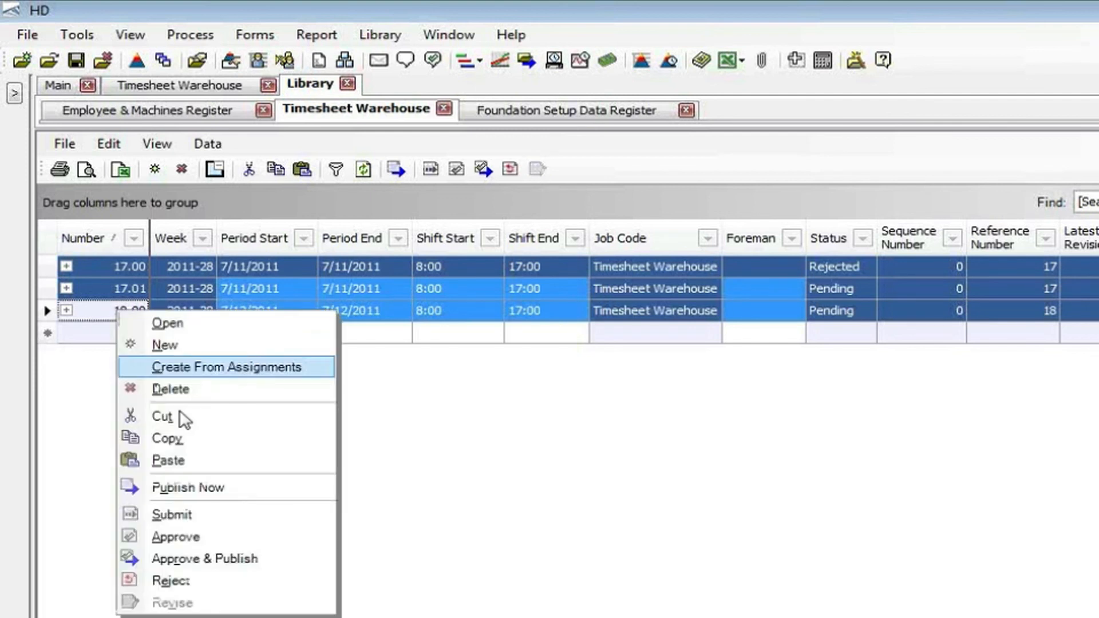
click(259, 563)
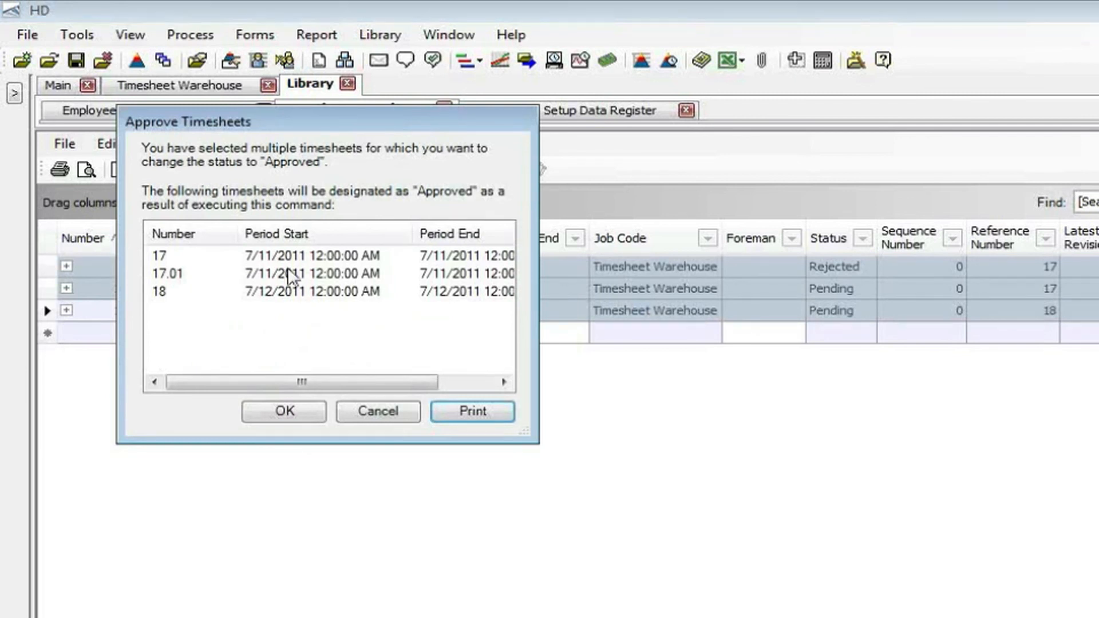
click(270, 410)
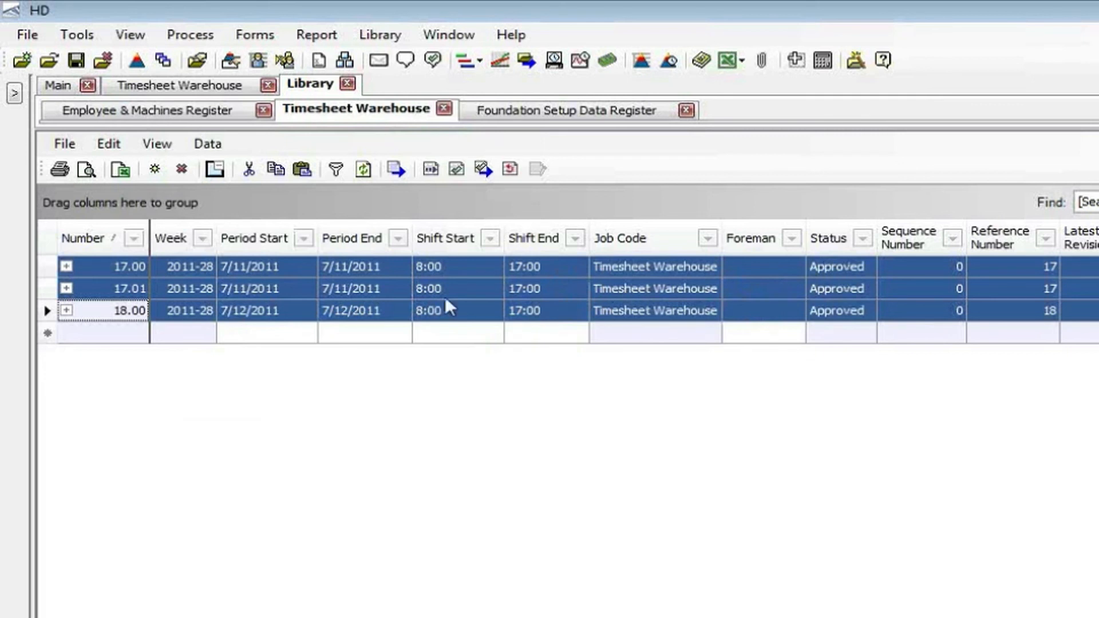
click(117, 291)
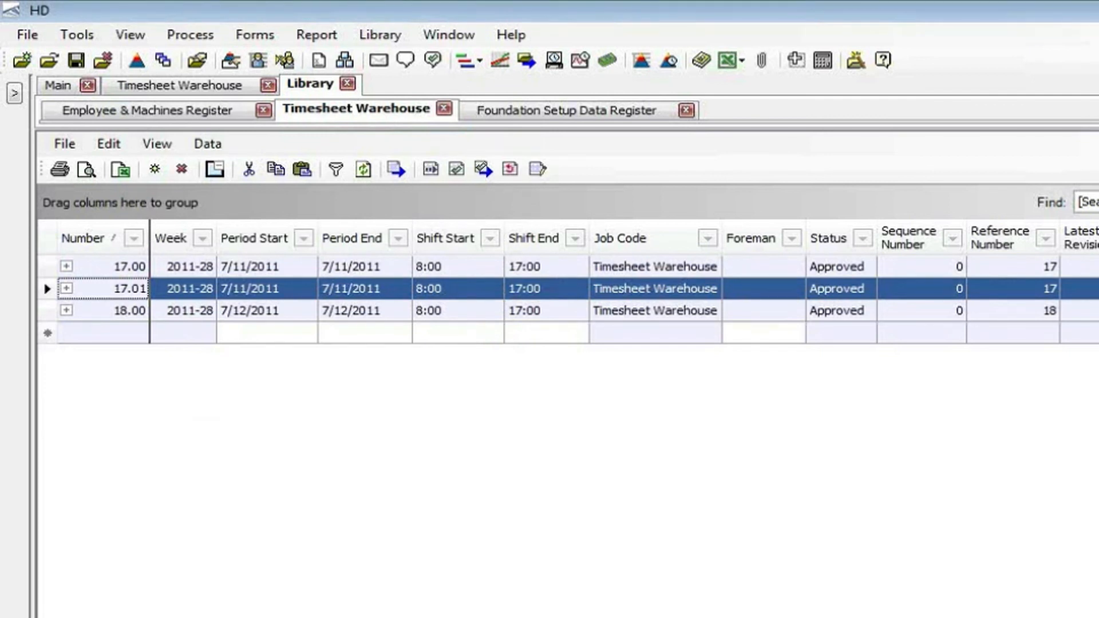
scroll(624, 286, right, 10)
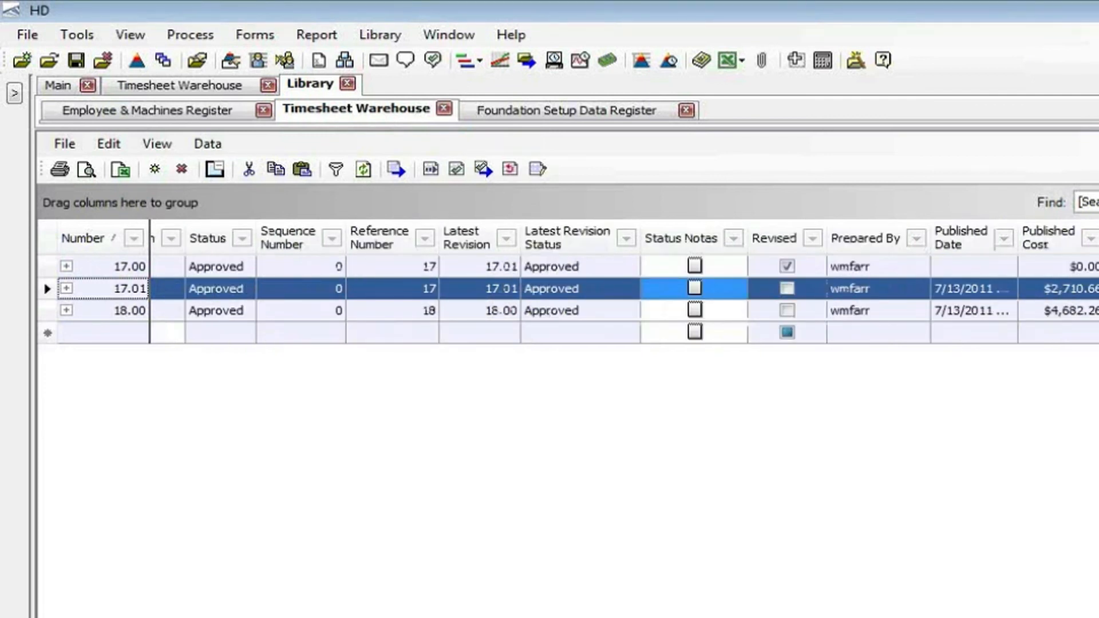
Open the Timesheet Record Report print options for timesheet 17.01, examine the orientation and included data settings, and cancel without printing.
scroll(646, 361, right, 2)
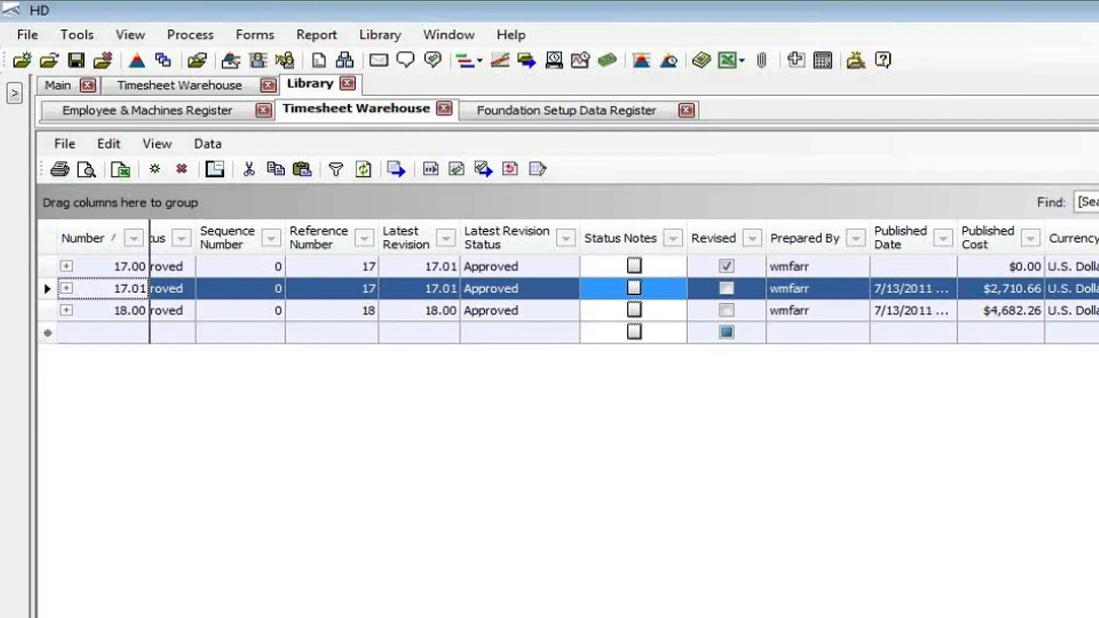
scroll(624, 286, left, 10)
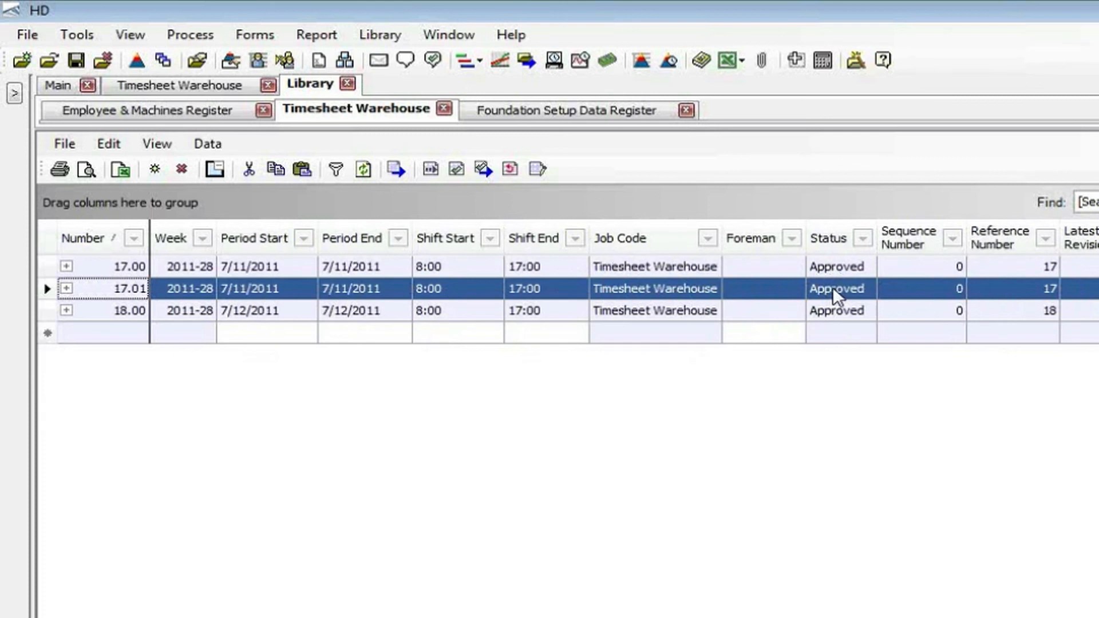
click(152, 147)
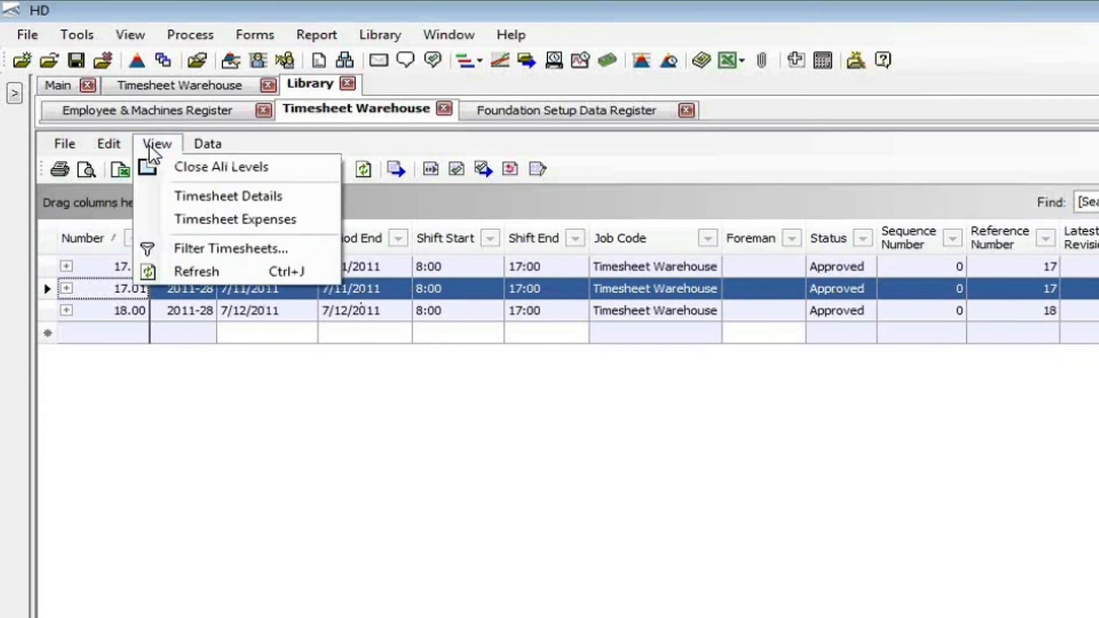
mouse_move(64, 146)
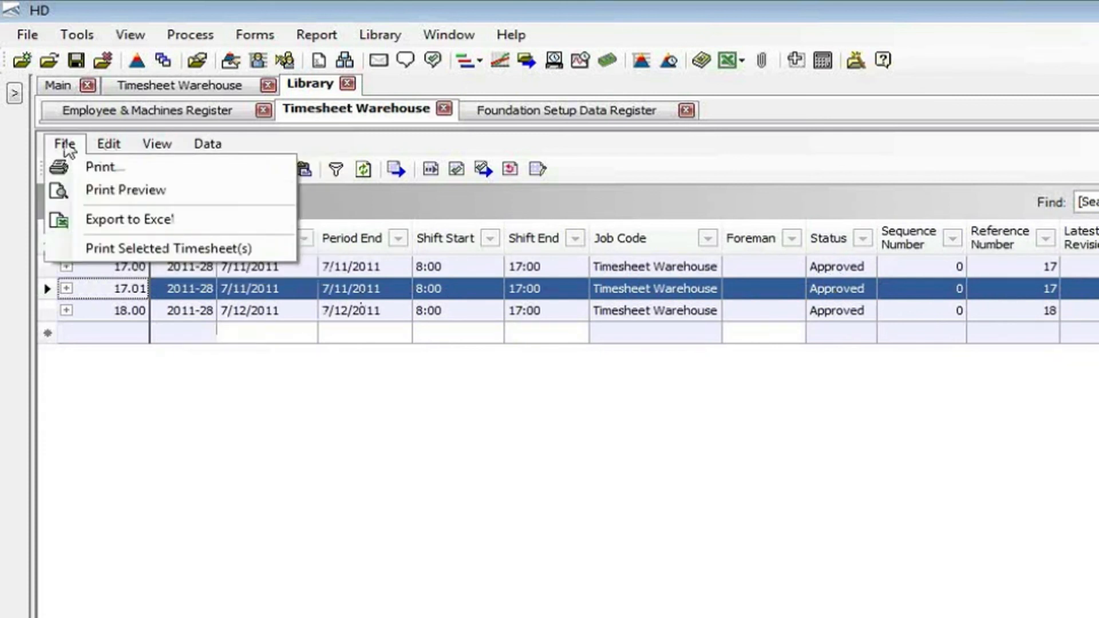
click(65, 248)
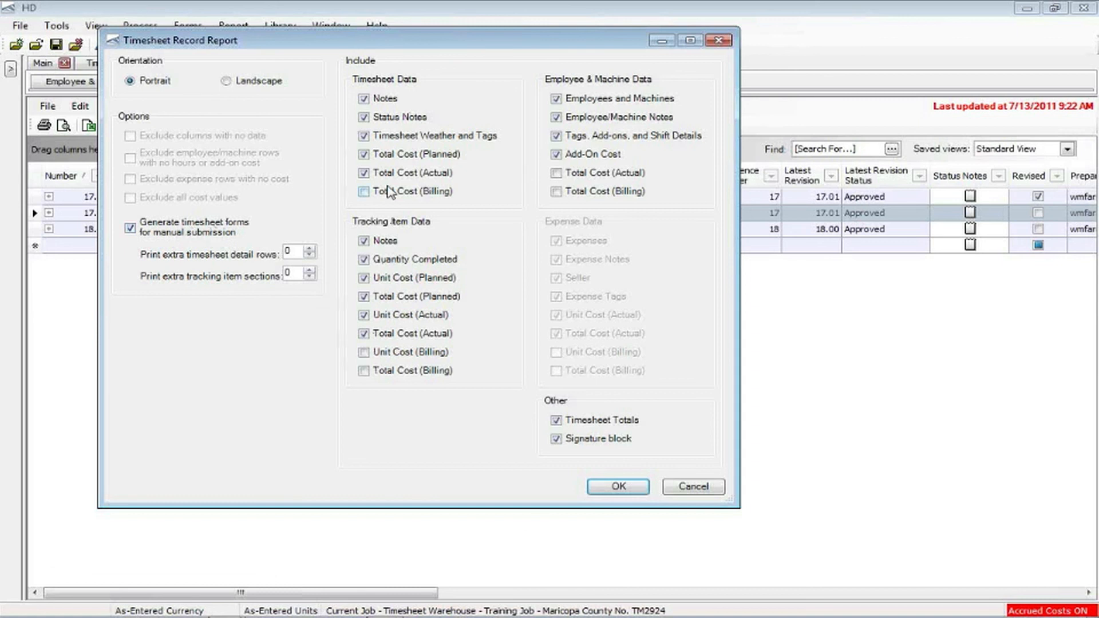
click(665, 486)
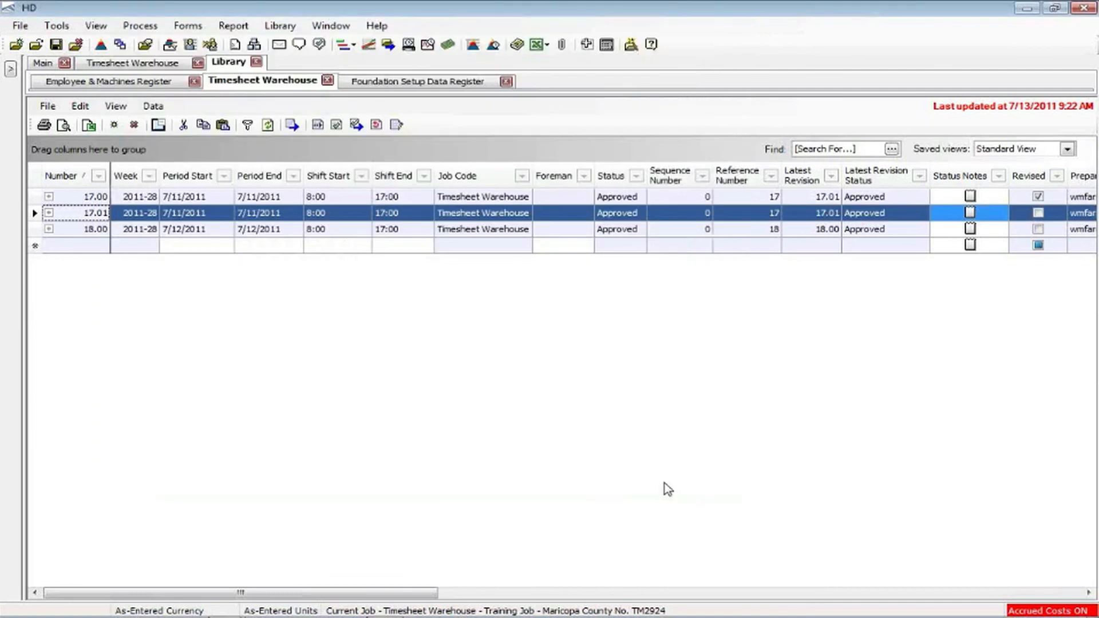
click(47, 109)
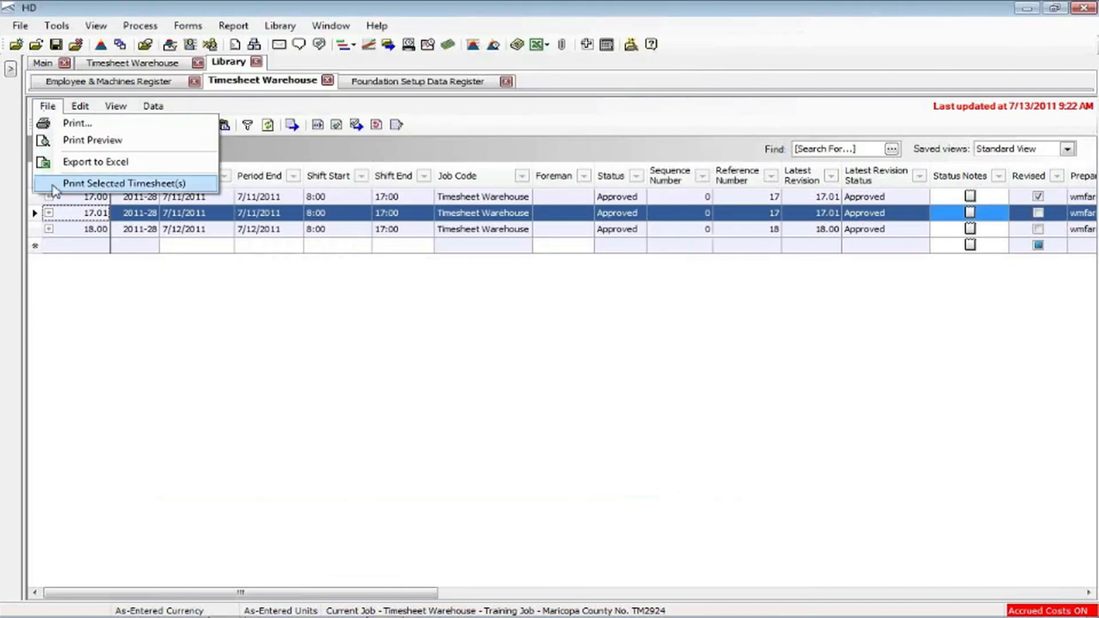
click(147, 319)
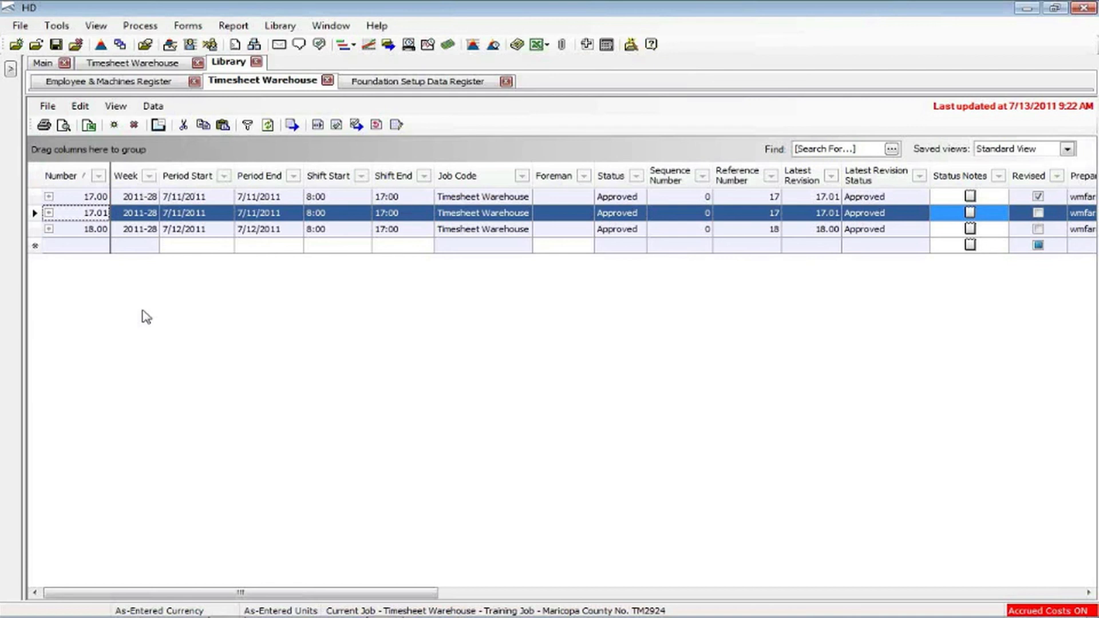
click(82, 232)
click(75, 201)
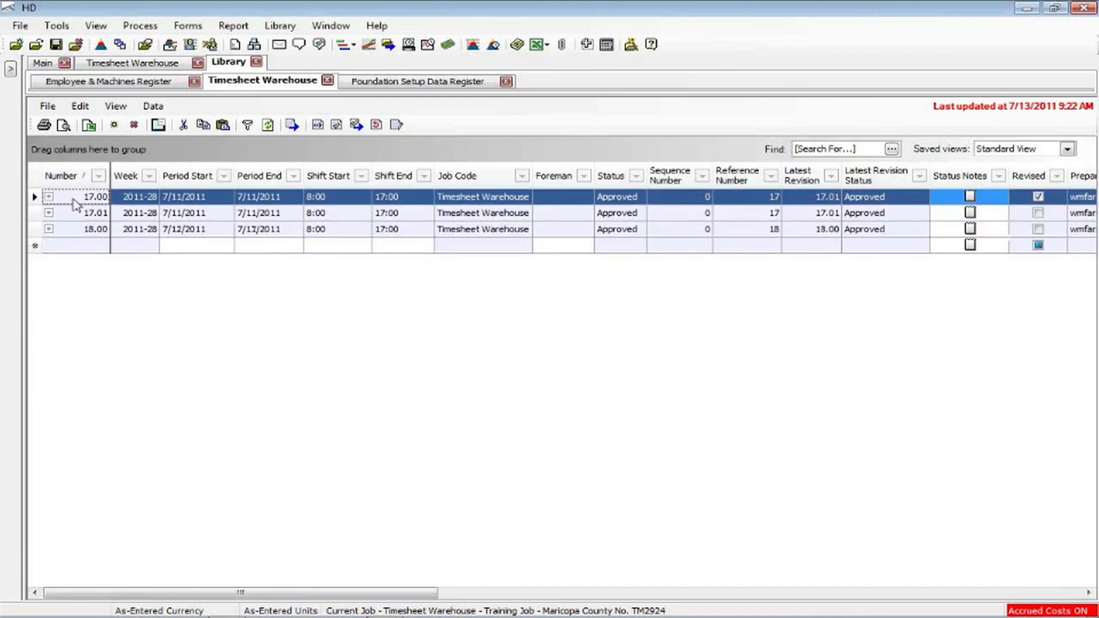
click(78, 215)
click(79, 231)
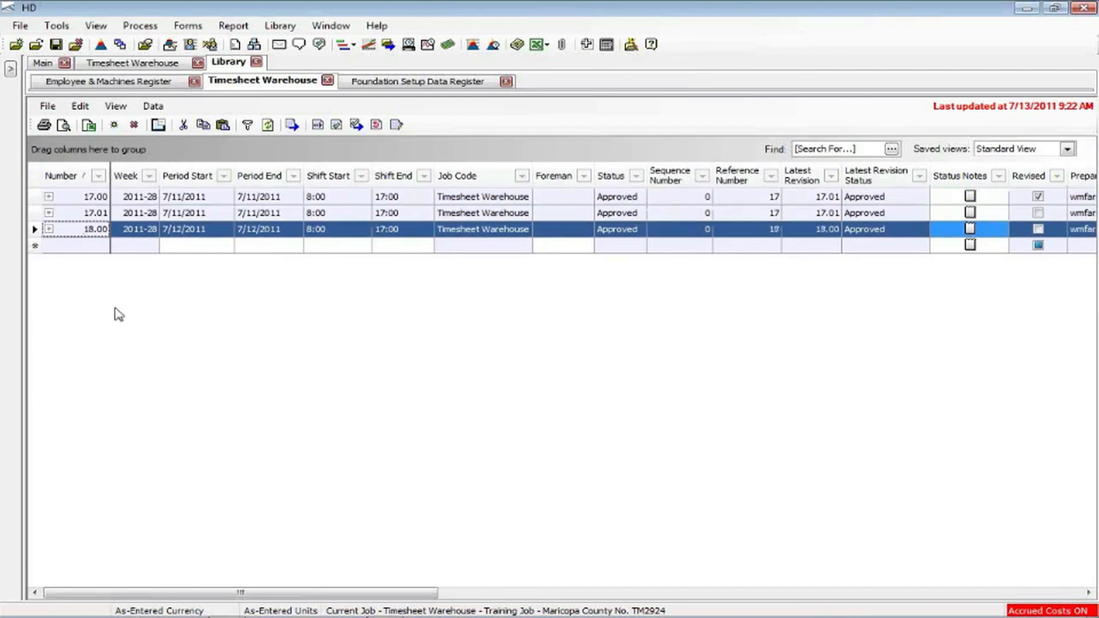